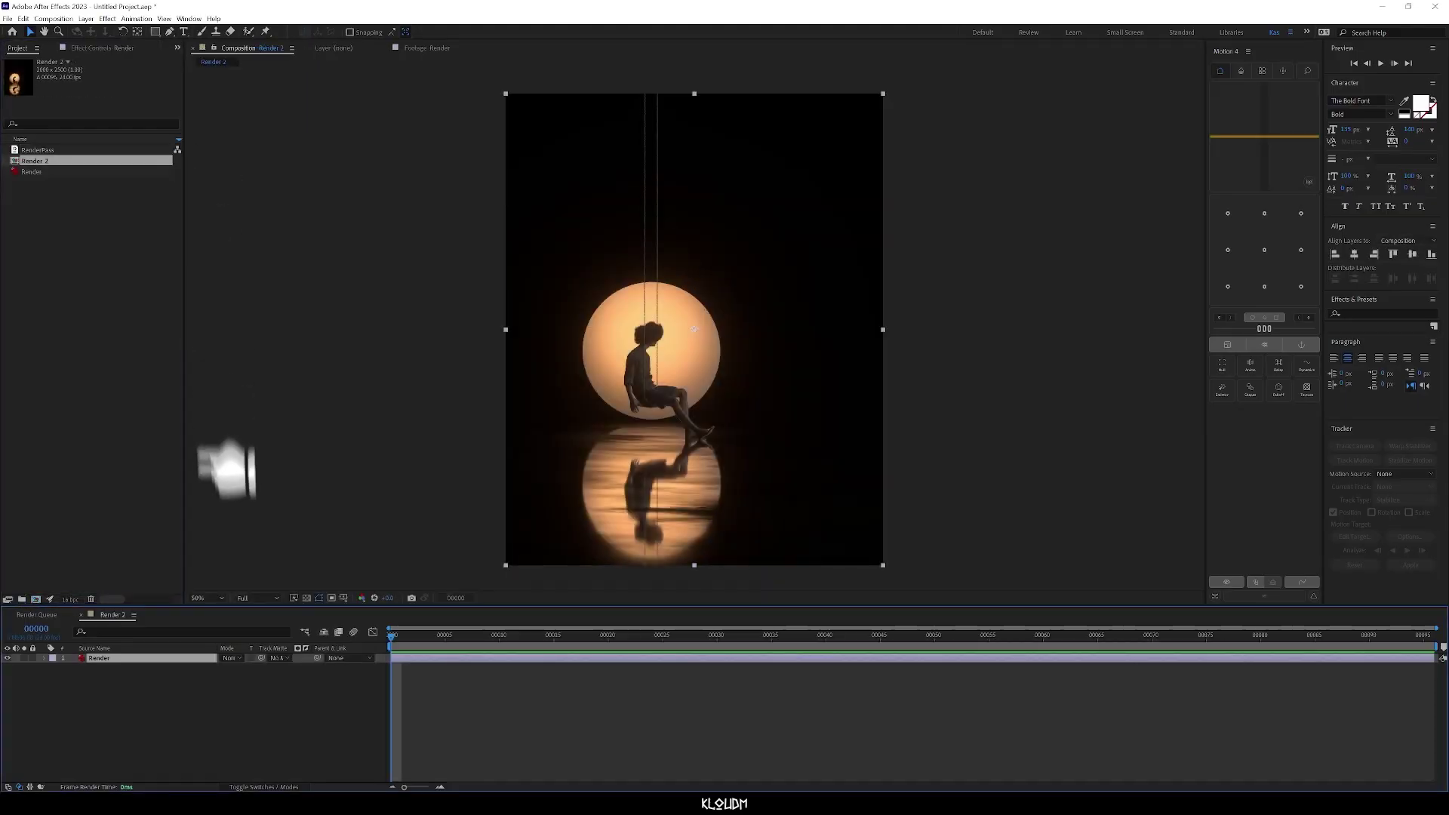
Step: Add RenderPass above the Render layer and apply EXtractoR to it with the Z-depth pass as its channel source
left_click_drag(38, 151, 105, 655)
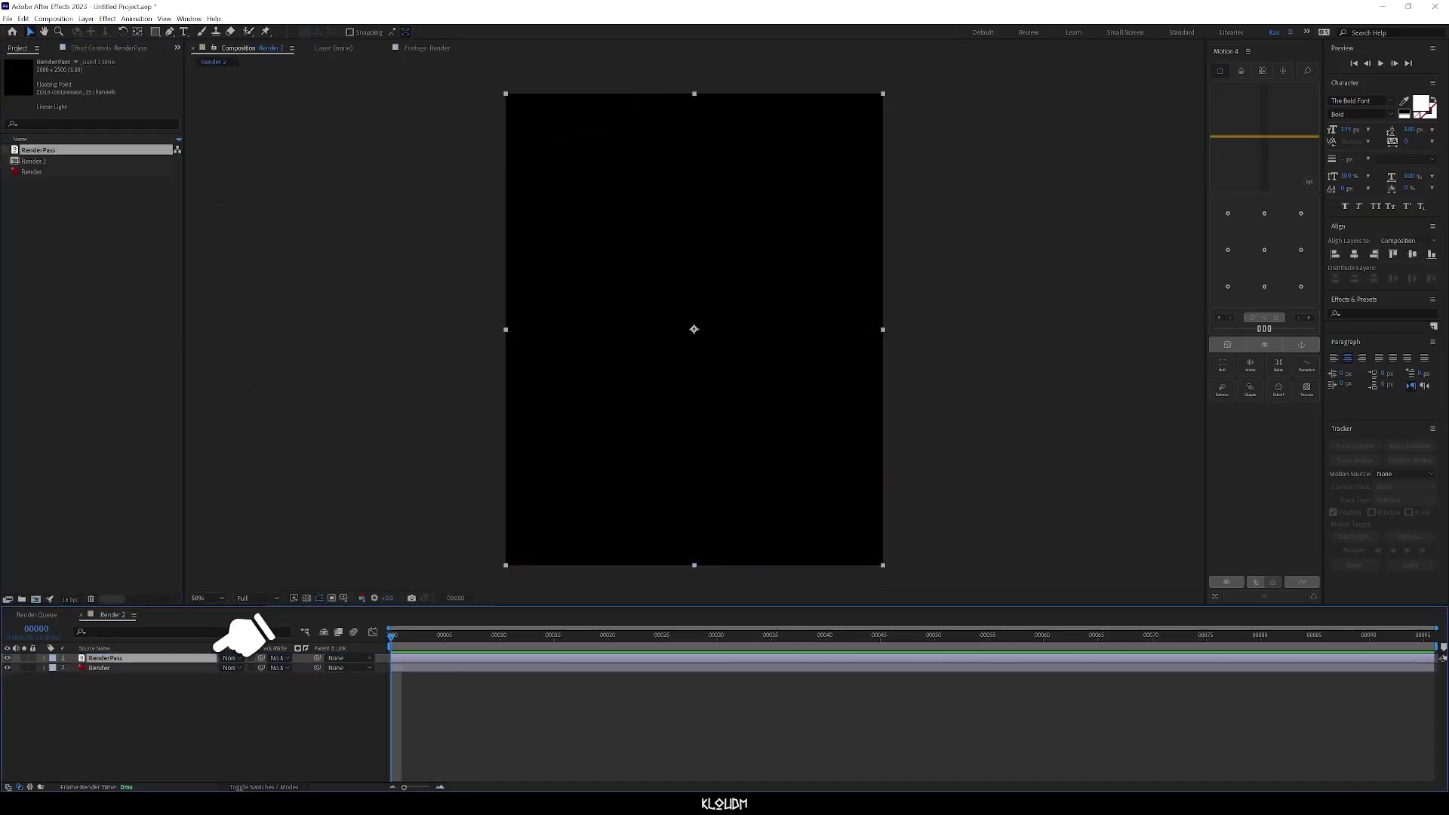
left_click(1386, 314)
type("extra")
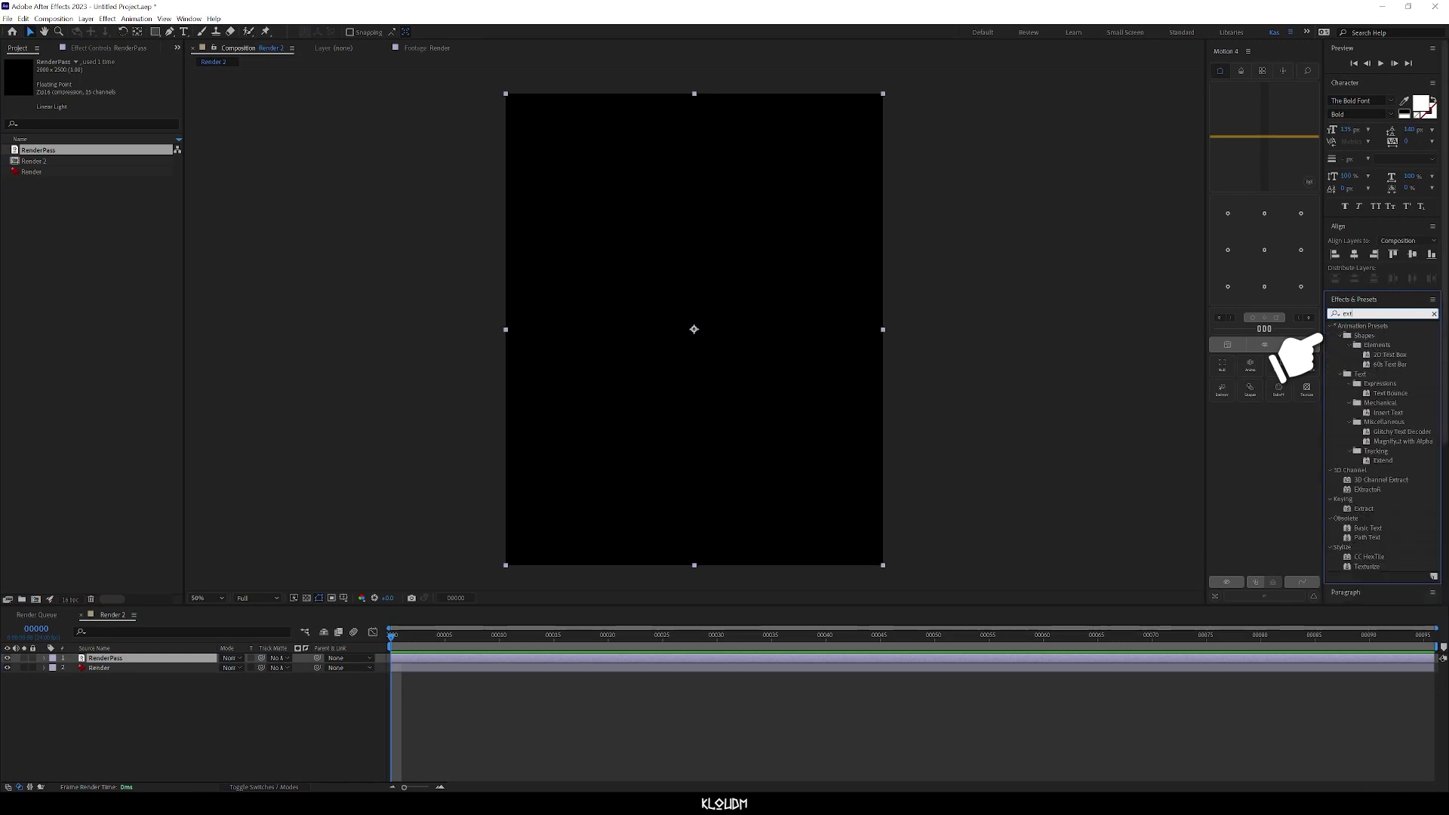
double_click(1367, 345)
left_click(86, 97)
left_click(113, 126)
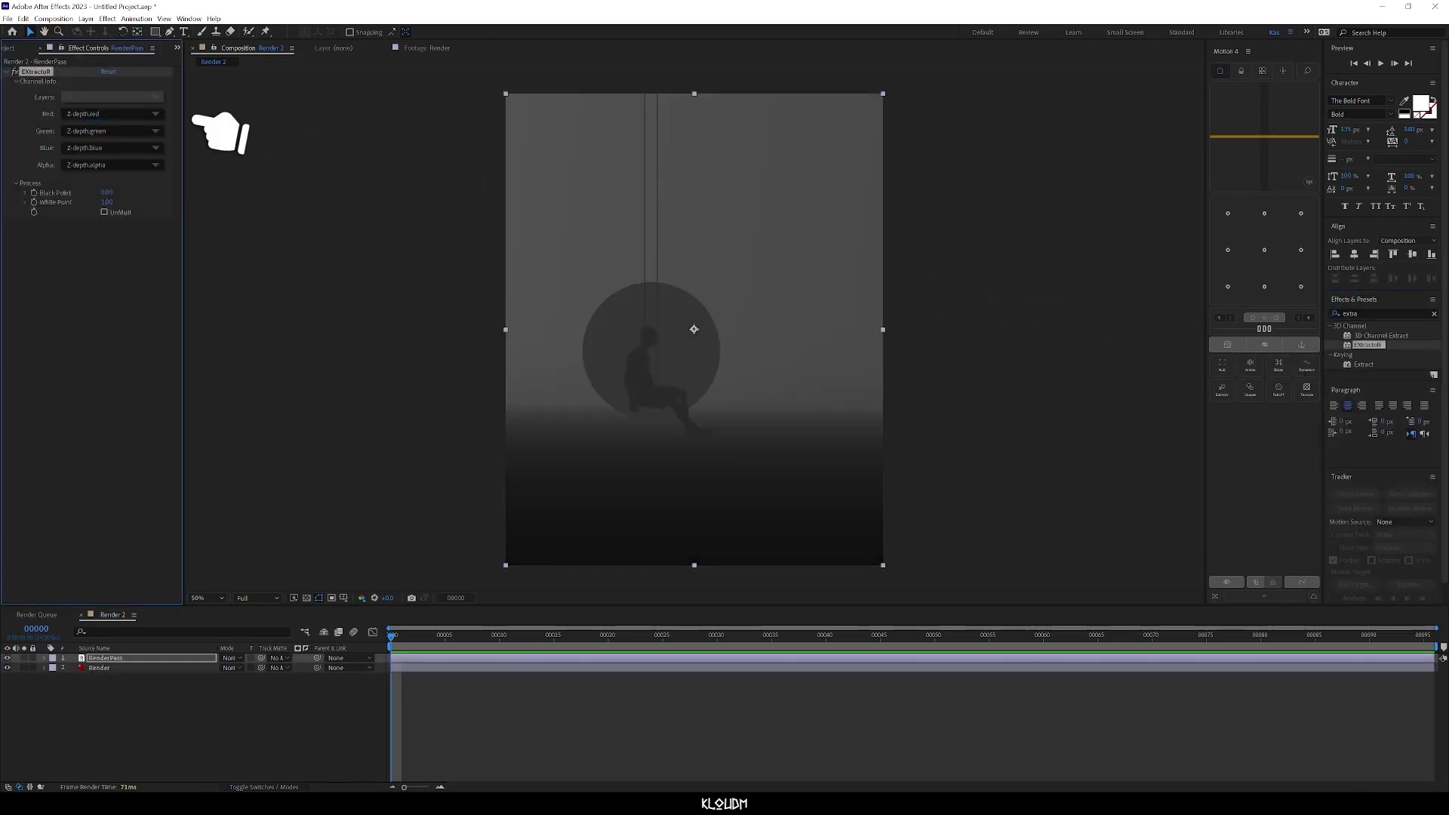
Step: Duplicate the RenderPass layer and set the copy's EXtractoR source to the Object layer color pass
left_click(106, 658)
key("ctrl+d")
left_click(111, 97)
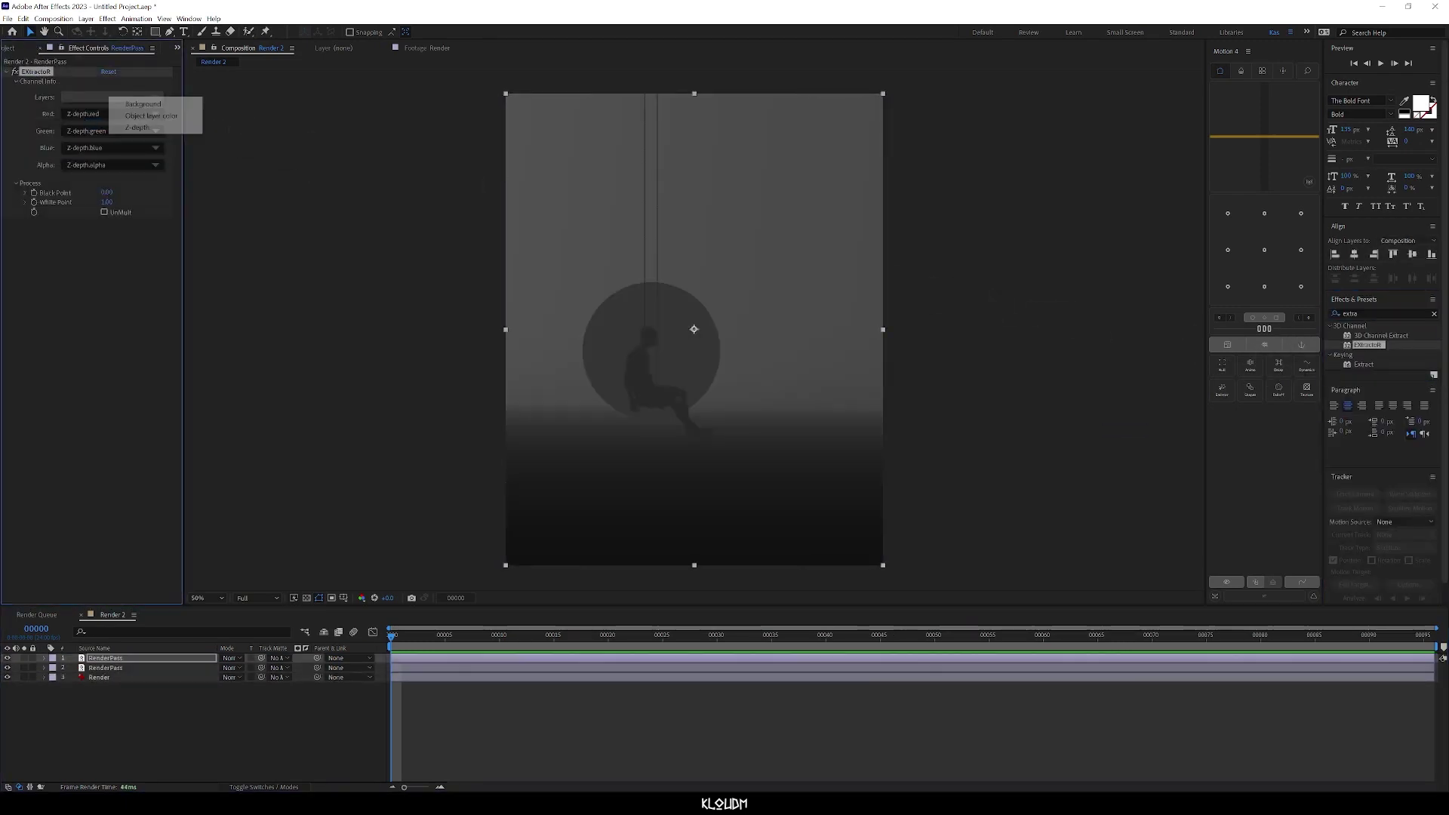
left_click(113, 113)
Step: Rename the Z-depth pass layer to Zdepth and the object color pass layer to Mask, and hide both
left_click(106, 667)
key("Return")
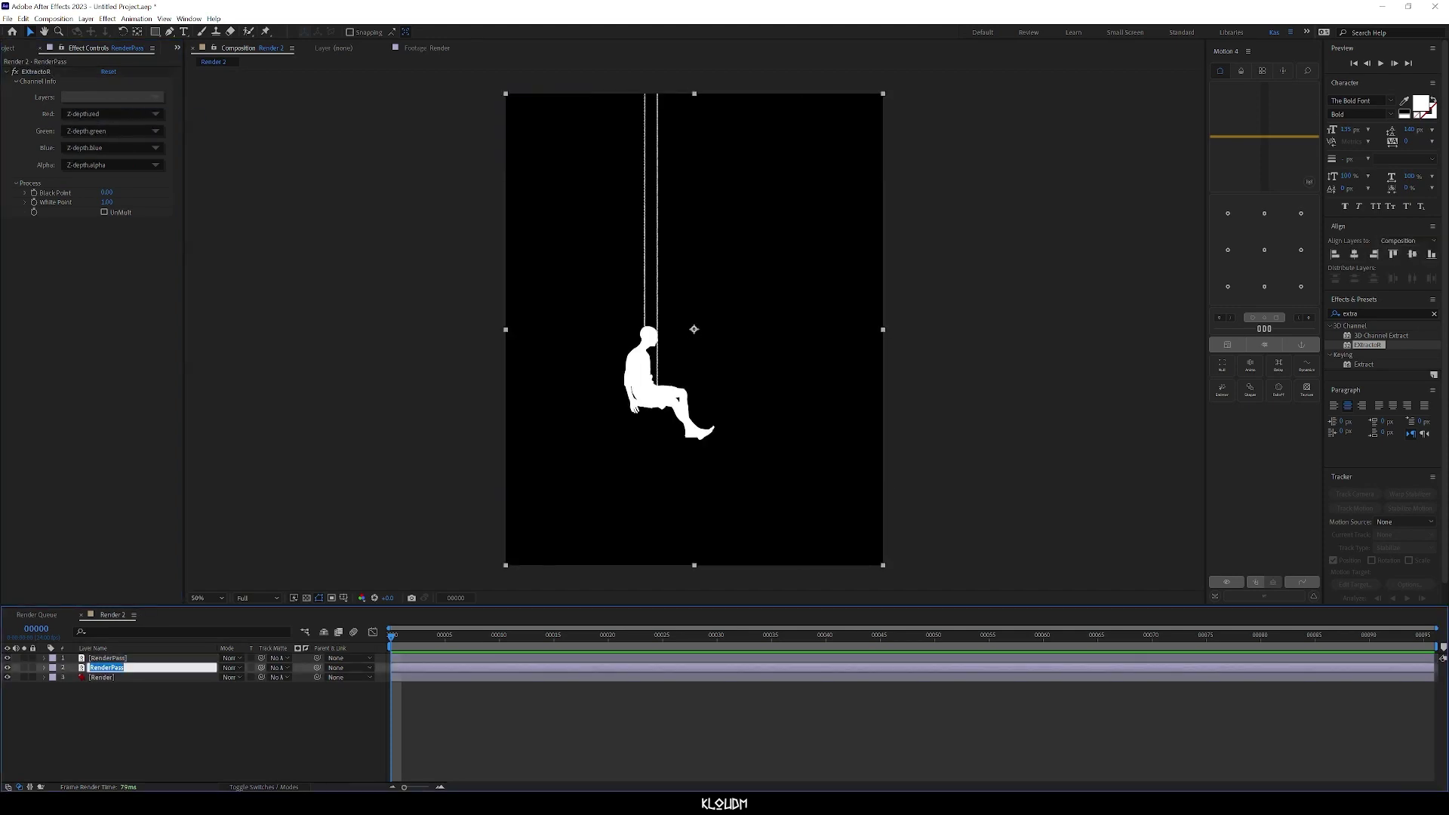
key("Return")
left_click(106, 658)
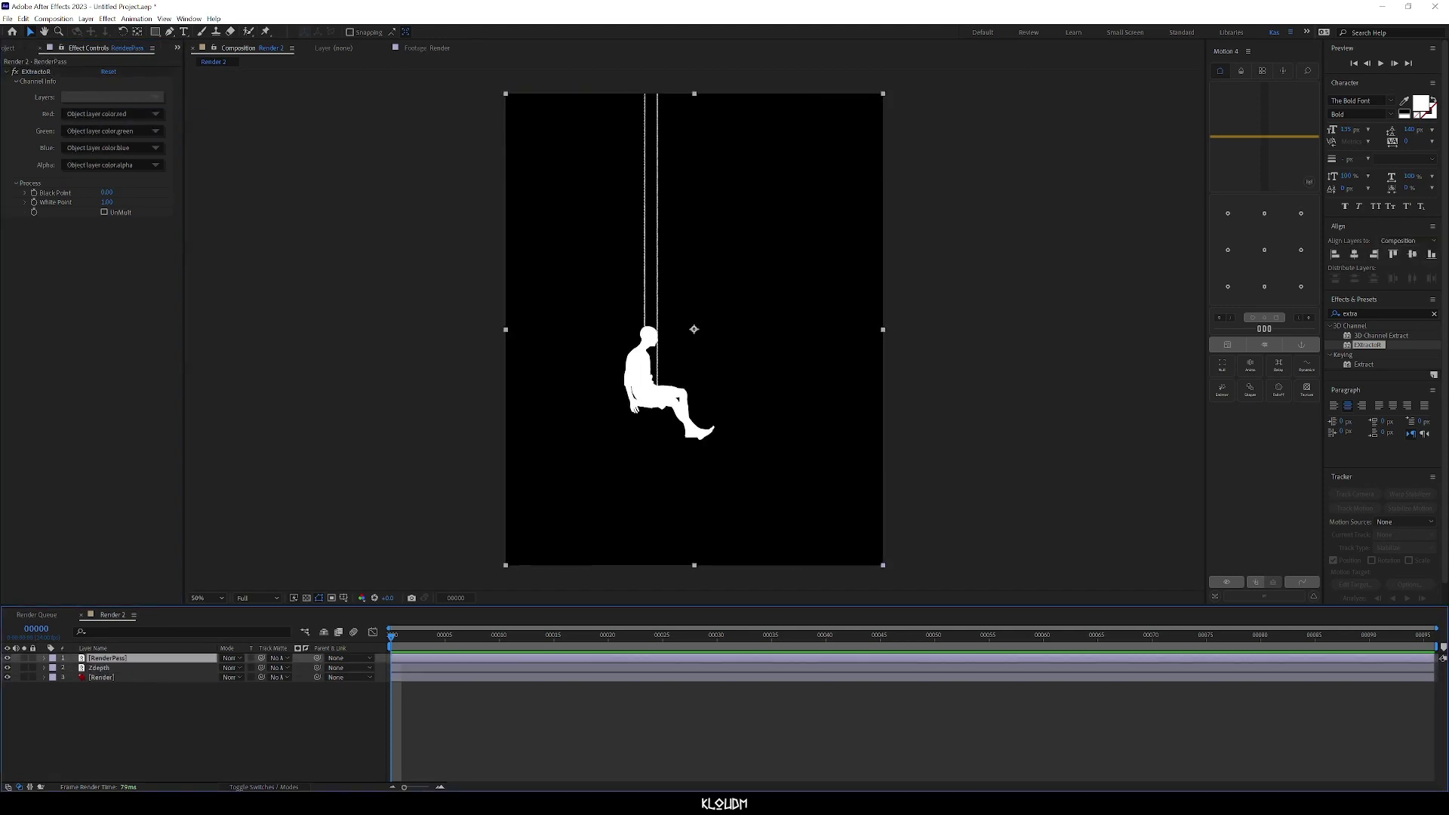
key("Return")
key("ctrl+shift+a")
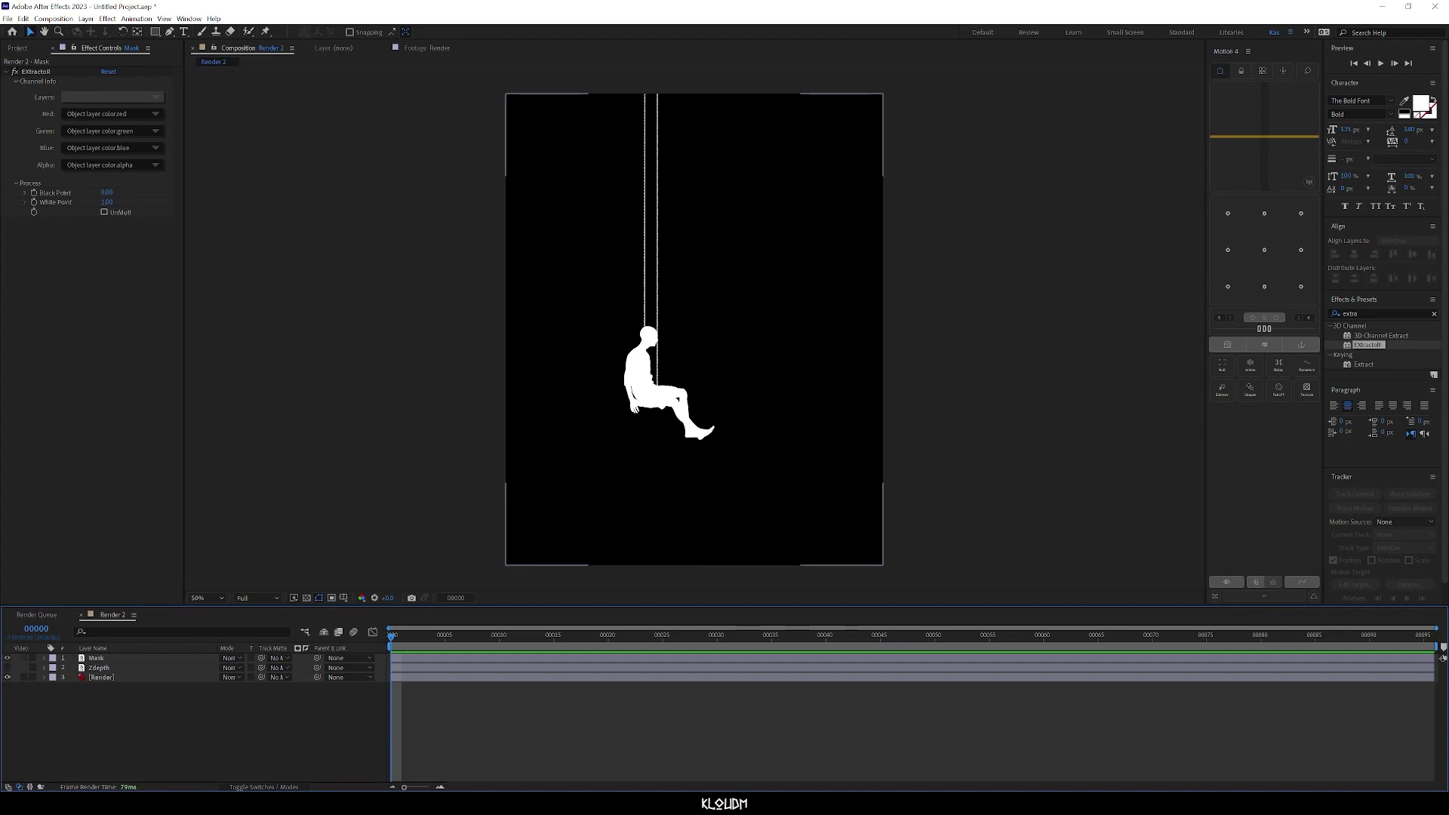
left_click(7, 658)
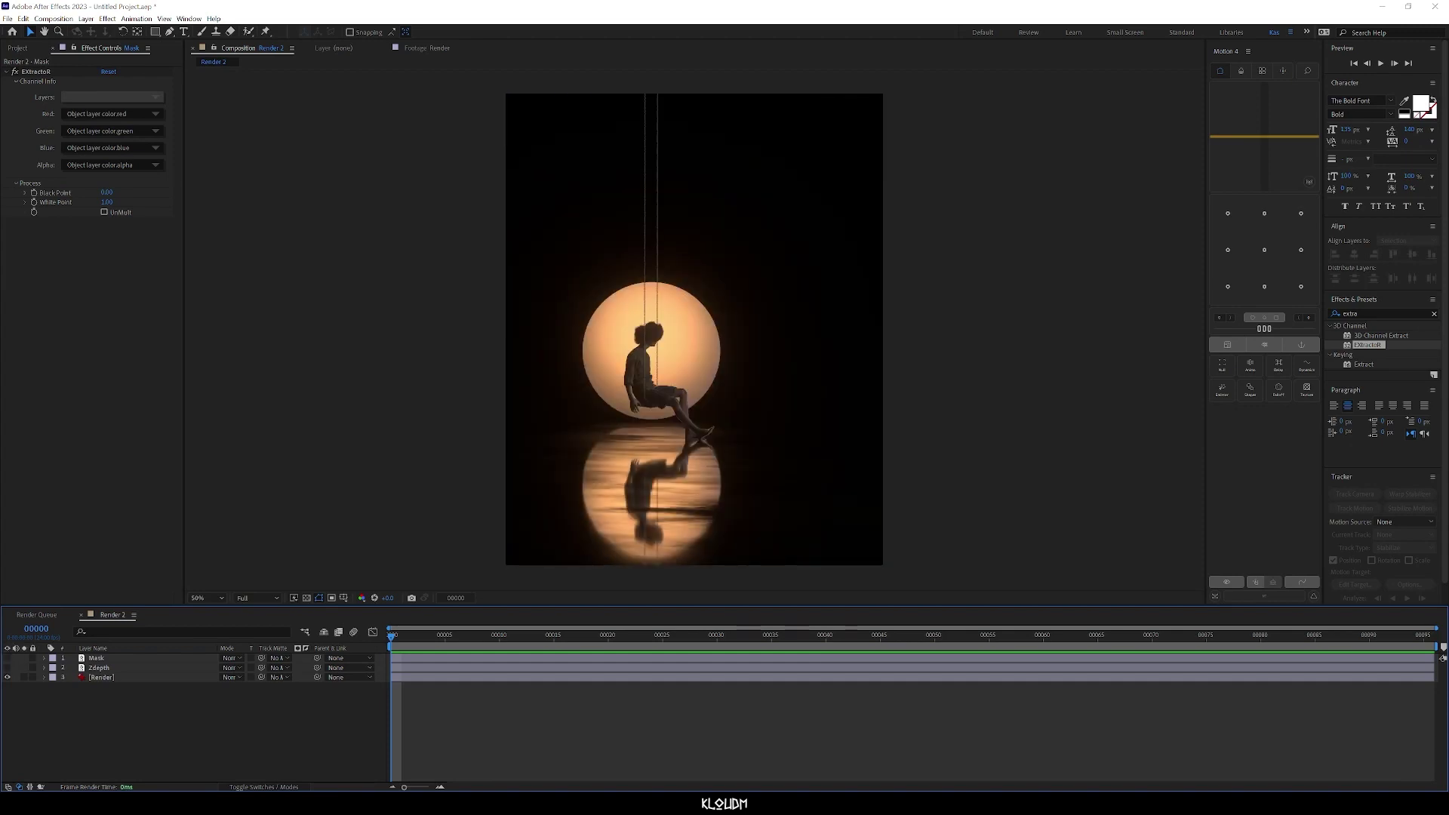
Step: Import the Rain_on_Ground_1_3757_2K.mov and Distant_Rain_10_3749_2K.mov clips into the project
left_click(17, 48)
double_click(85, 271)
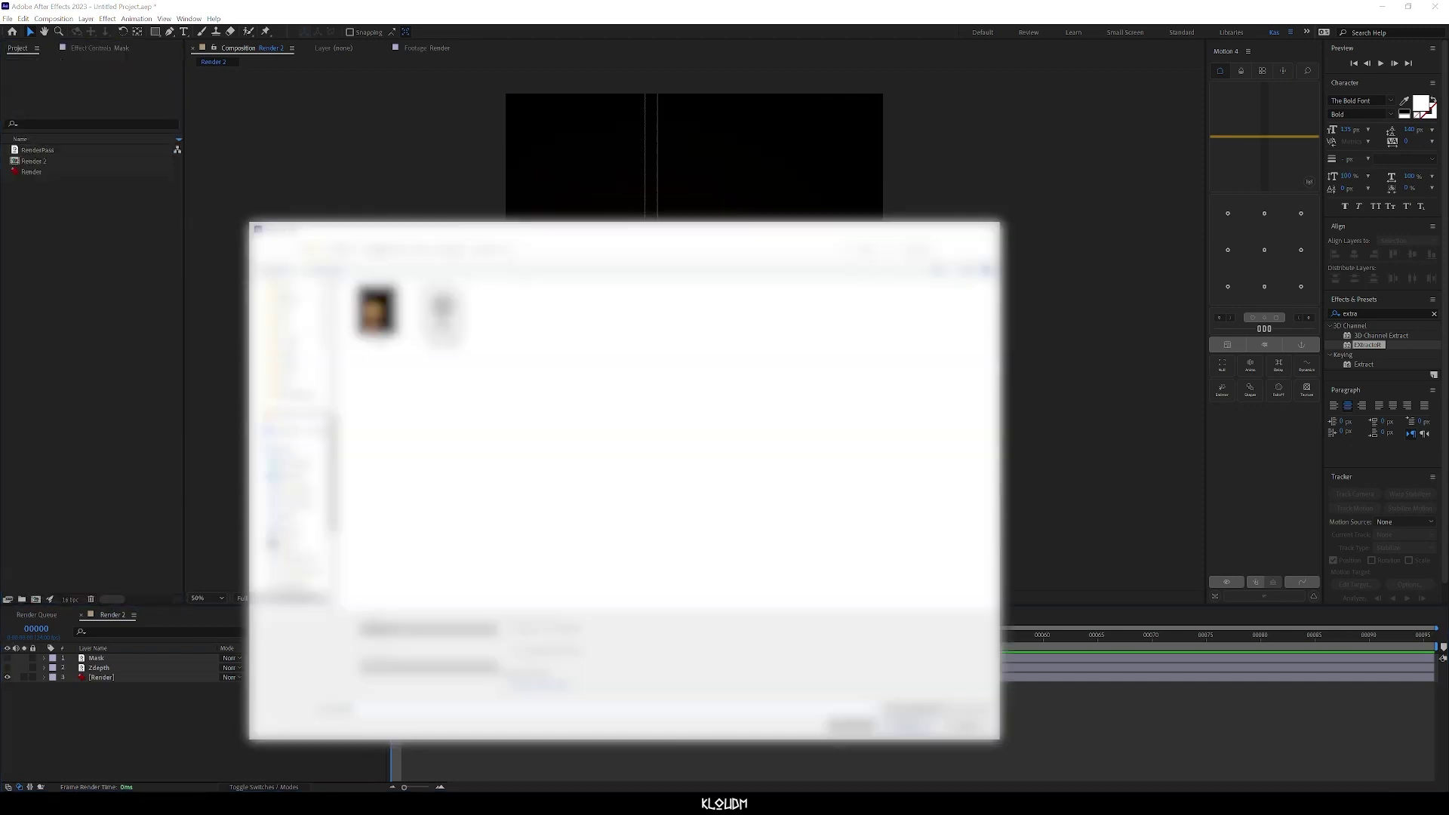
left_click(292, 313)
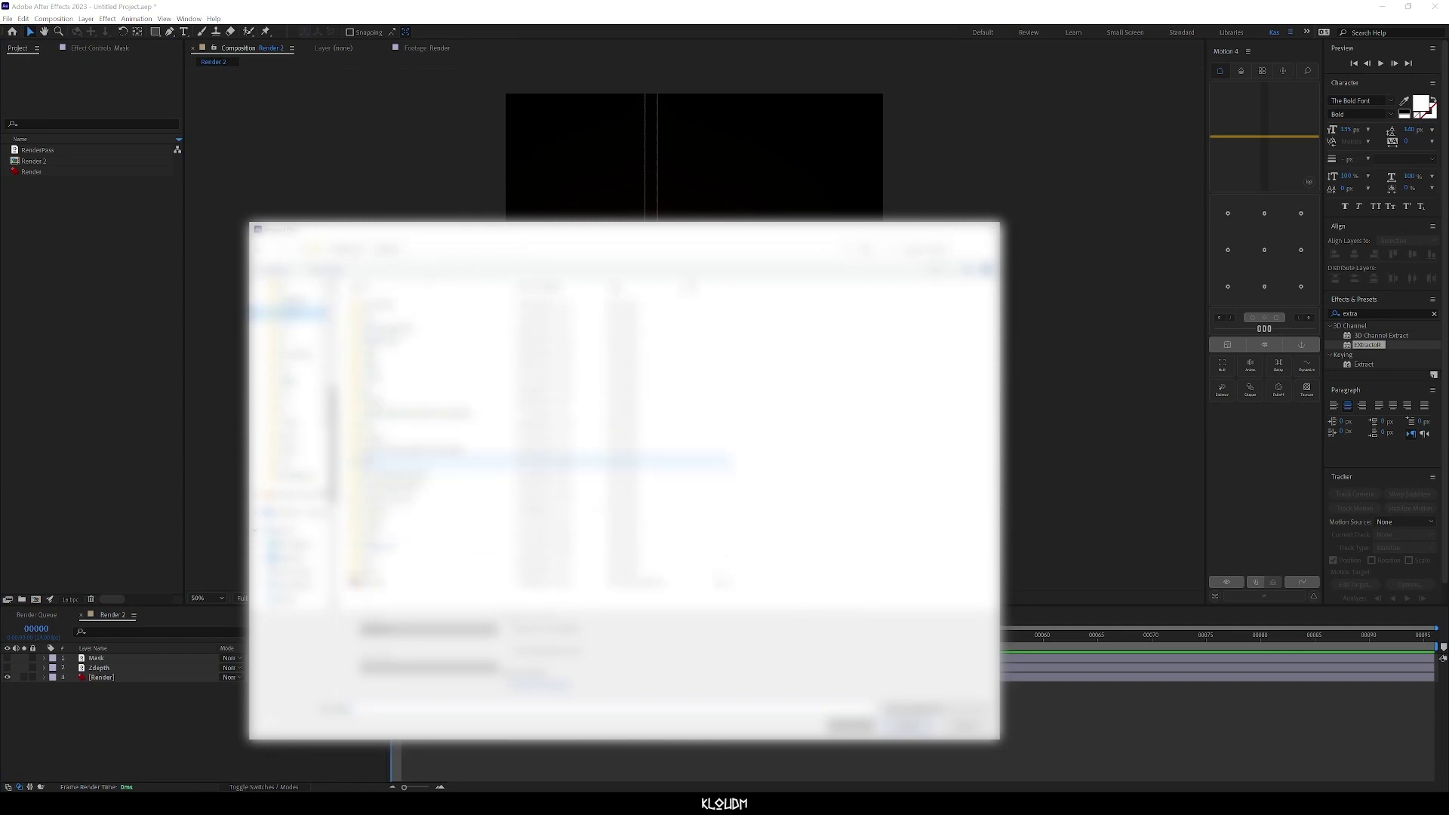
double_click(400, 474)
double_click(400, 401)
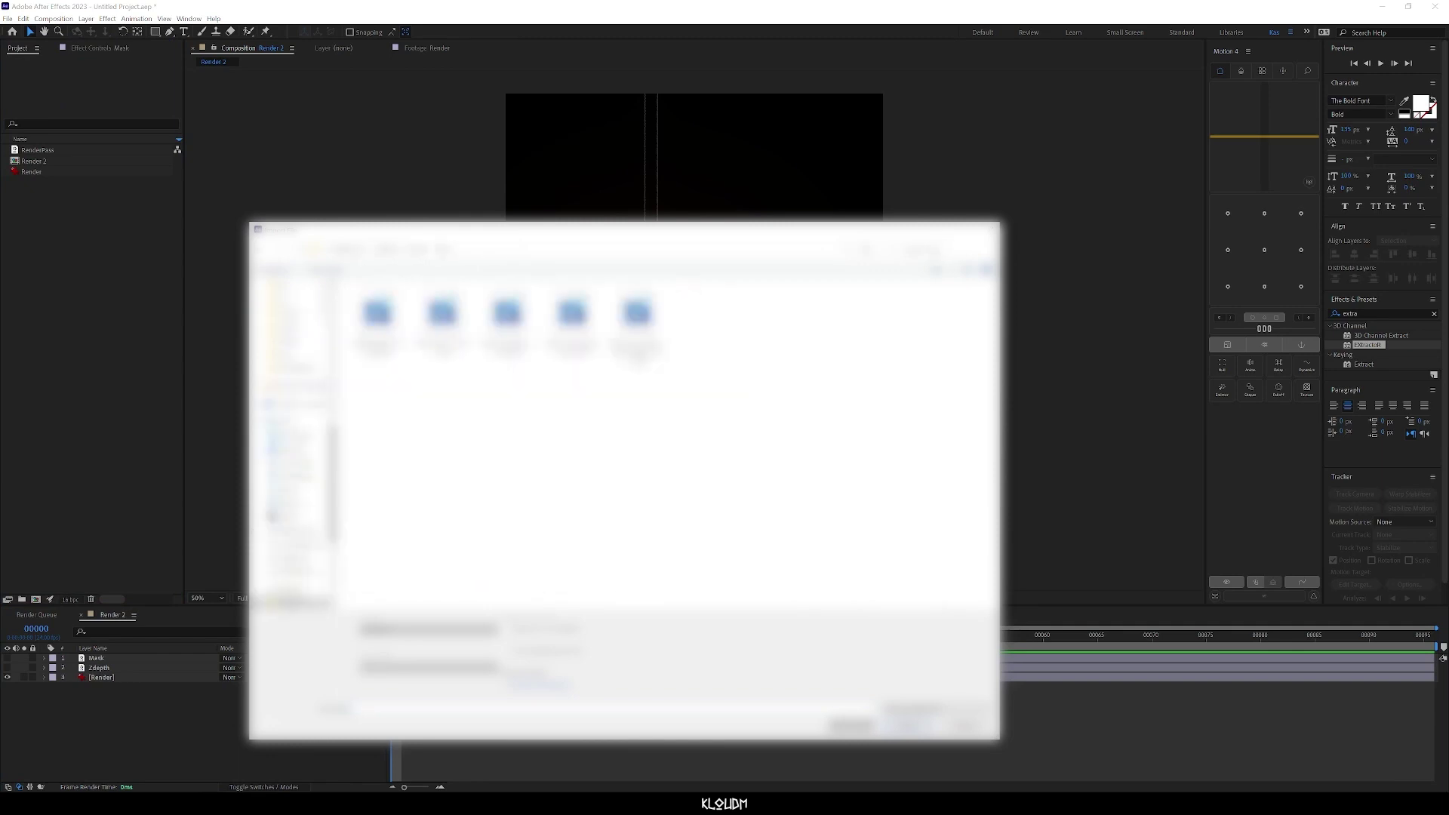
left_click(572, 317)
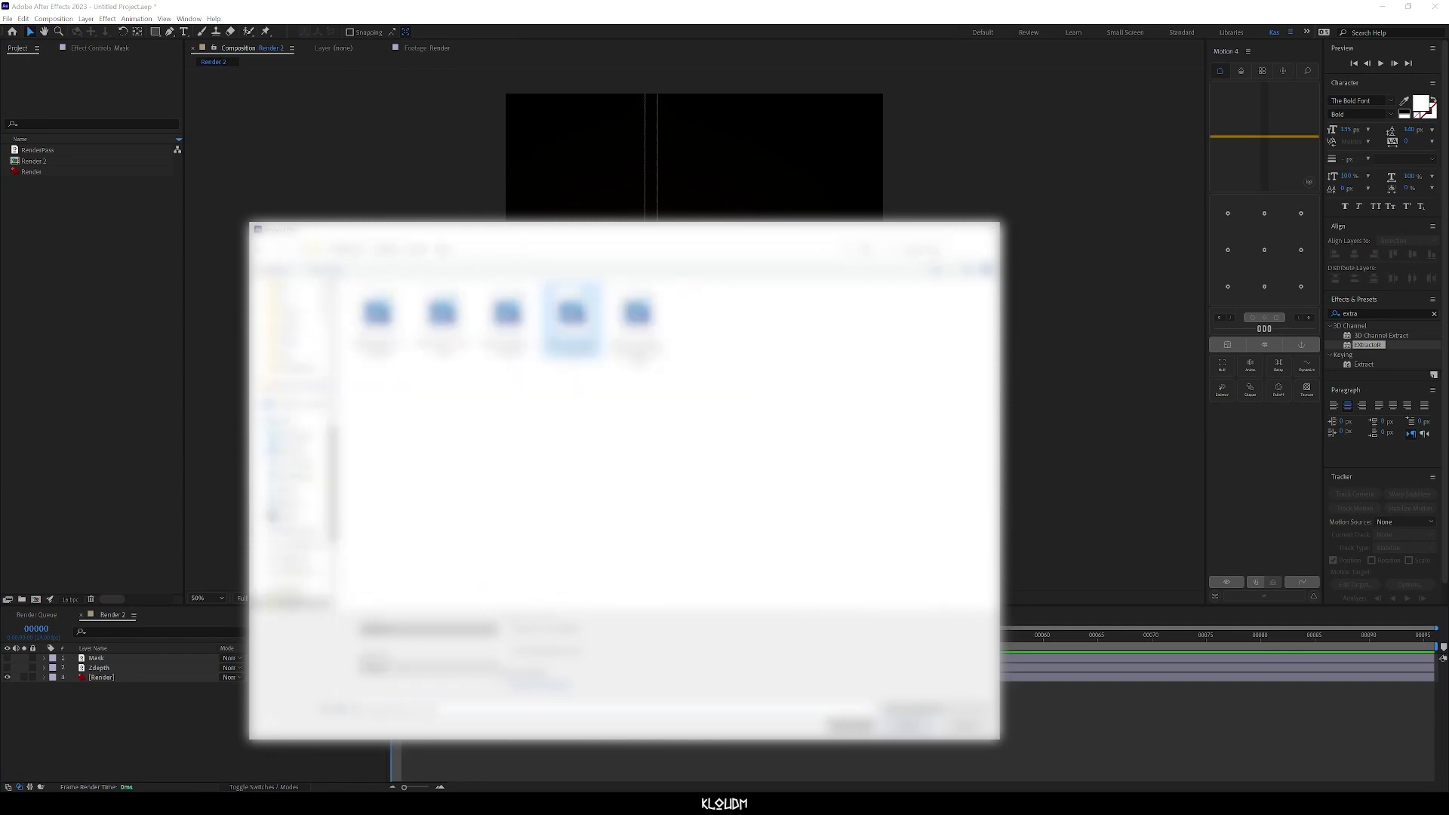
left_click(378, 317, "ctrl")
left_click(910, 726)
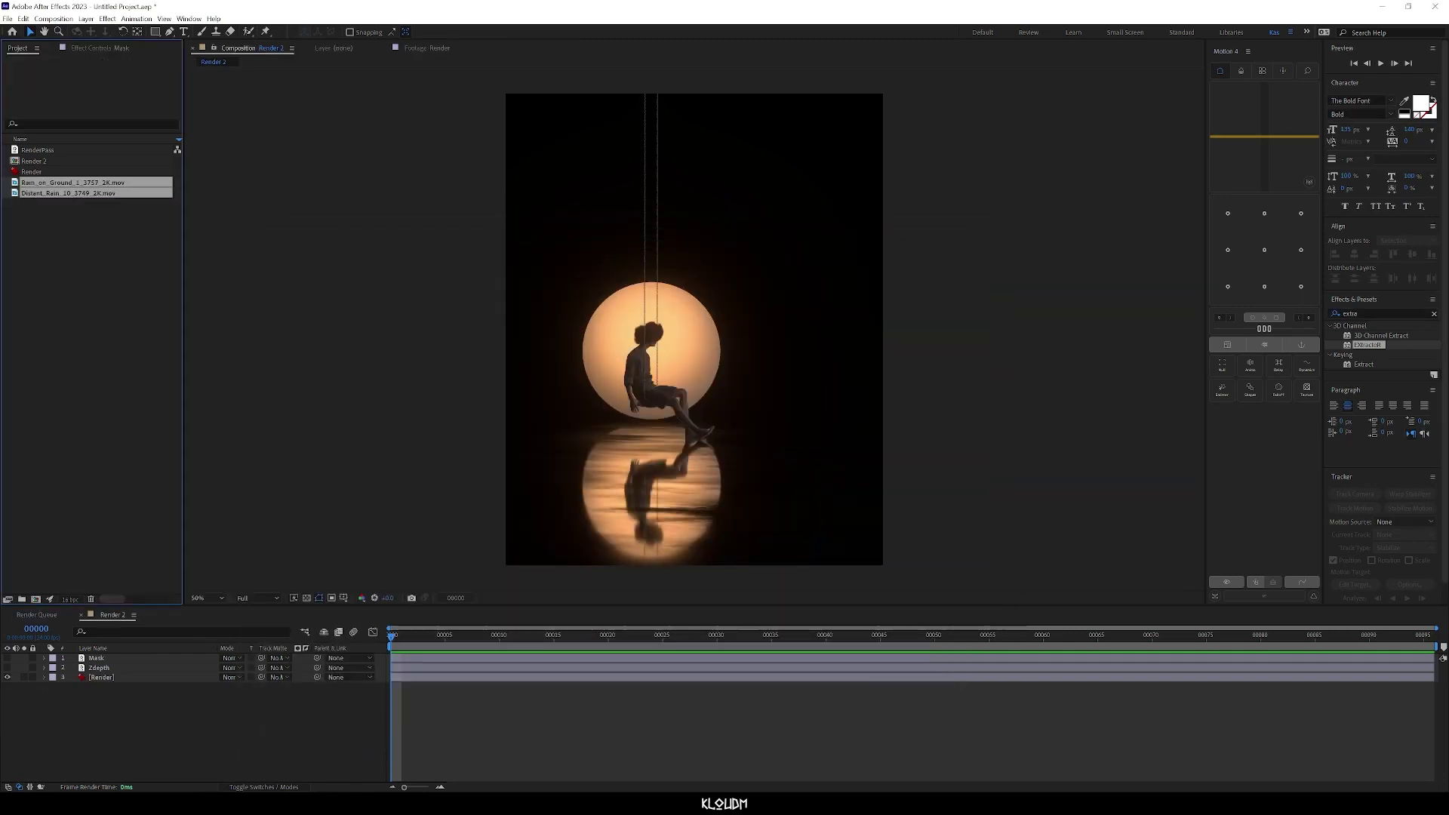
Step: Rename the distant rain clip to Rain and the rain-on-ground clip to GroundRain in the project
left_click(69, 193)
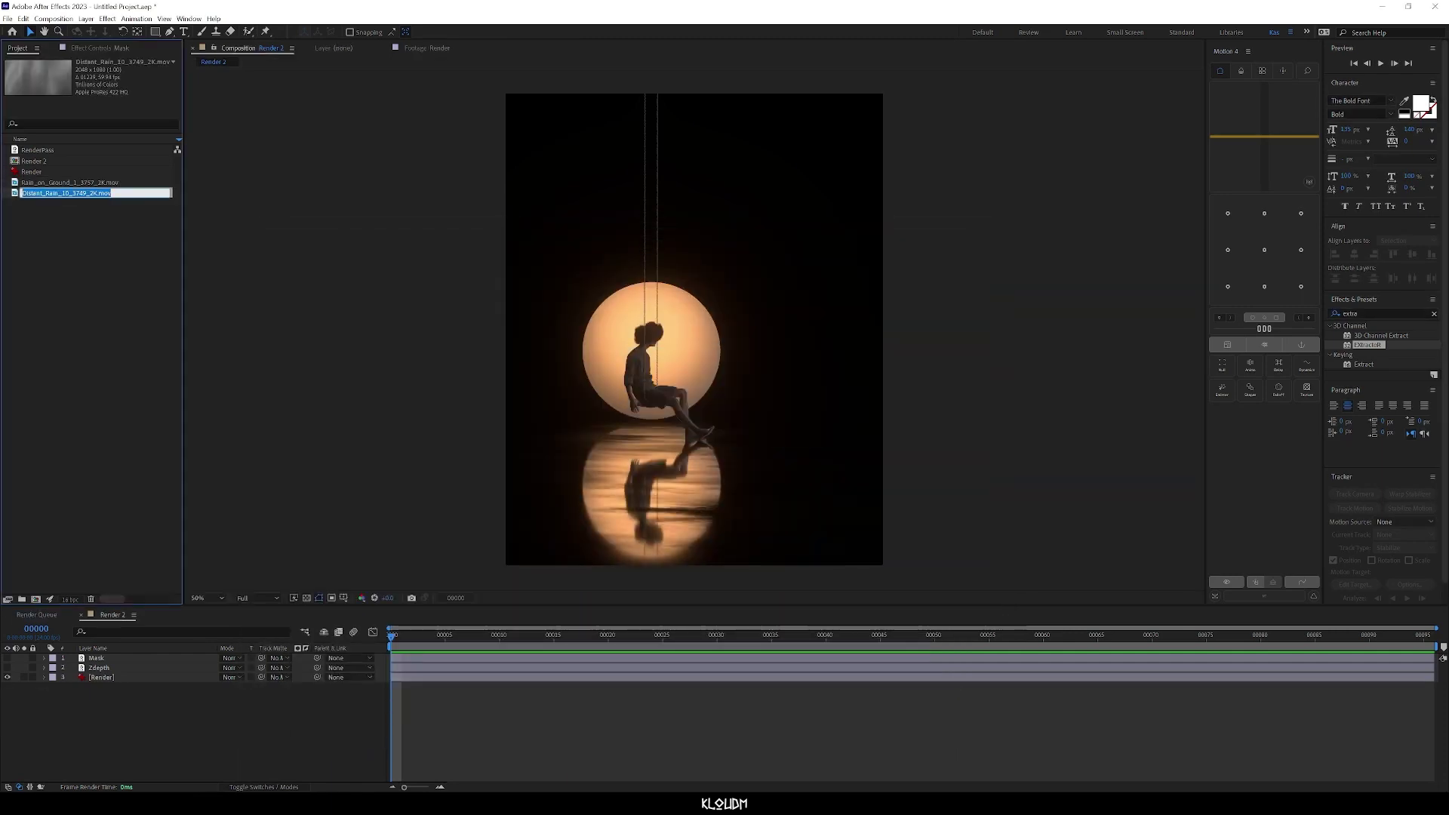
type("Rain")
key("Return")
key("Up")
key("Return")
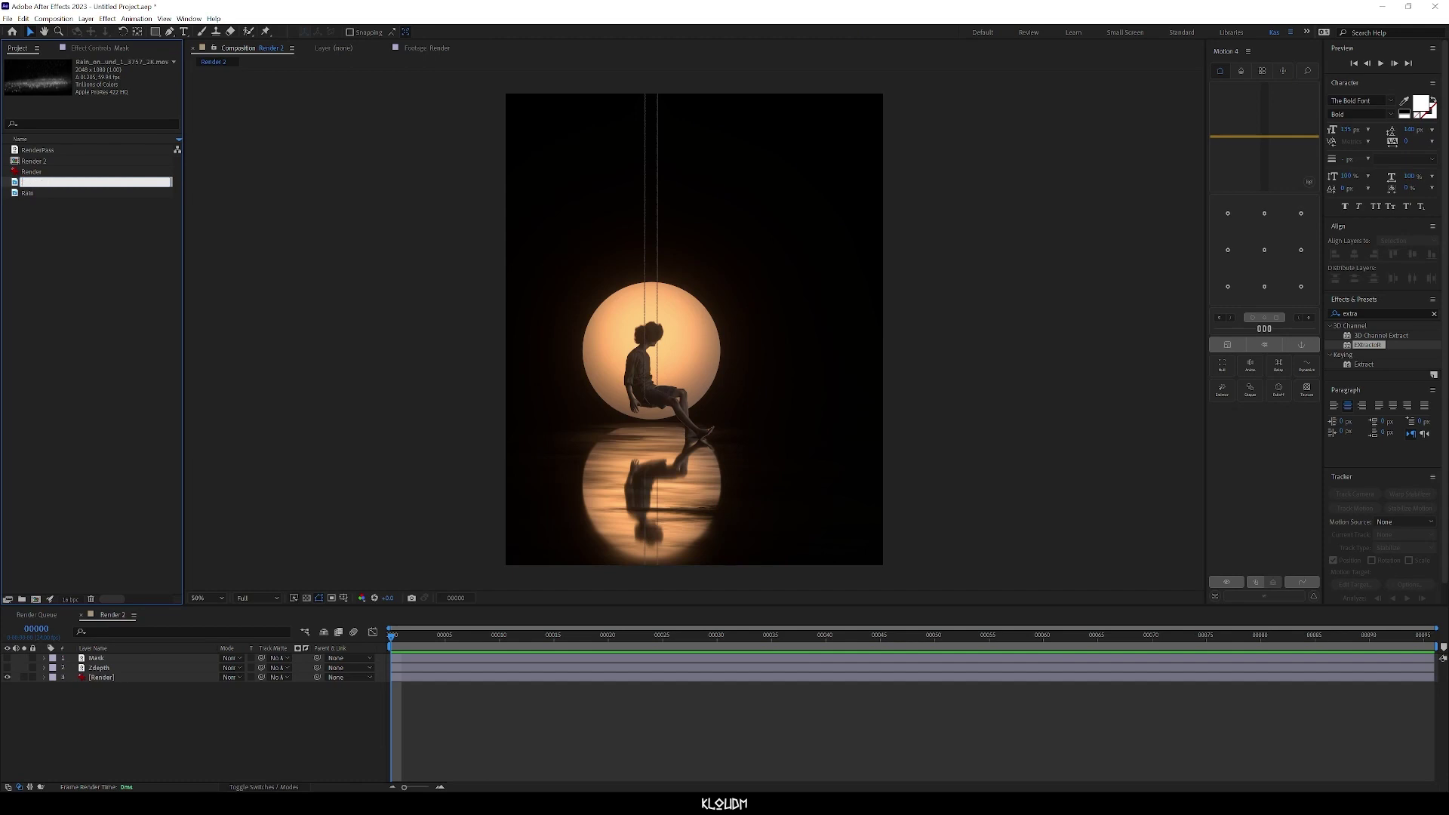
type("GroundRain")
key("Return")
Step: Add the Rain and GroundRain clips to the top of the Render 2 composition and hide both layers
left_click(113, 182, "shift")
left_click_drag(113, 182, 220, 632)
left_click(242, 743)
left_click_drag(8, 657, 8, 668)
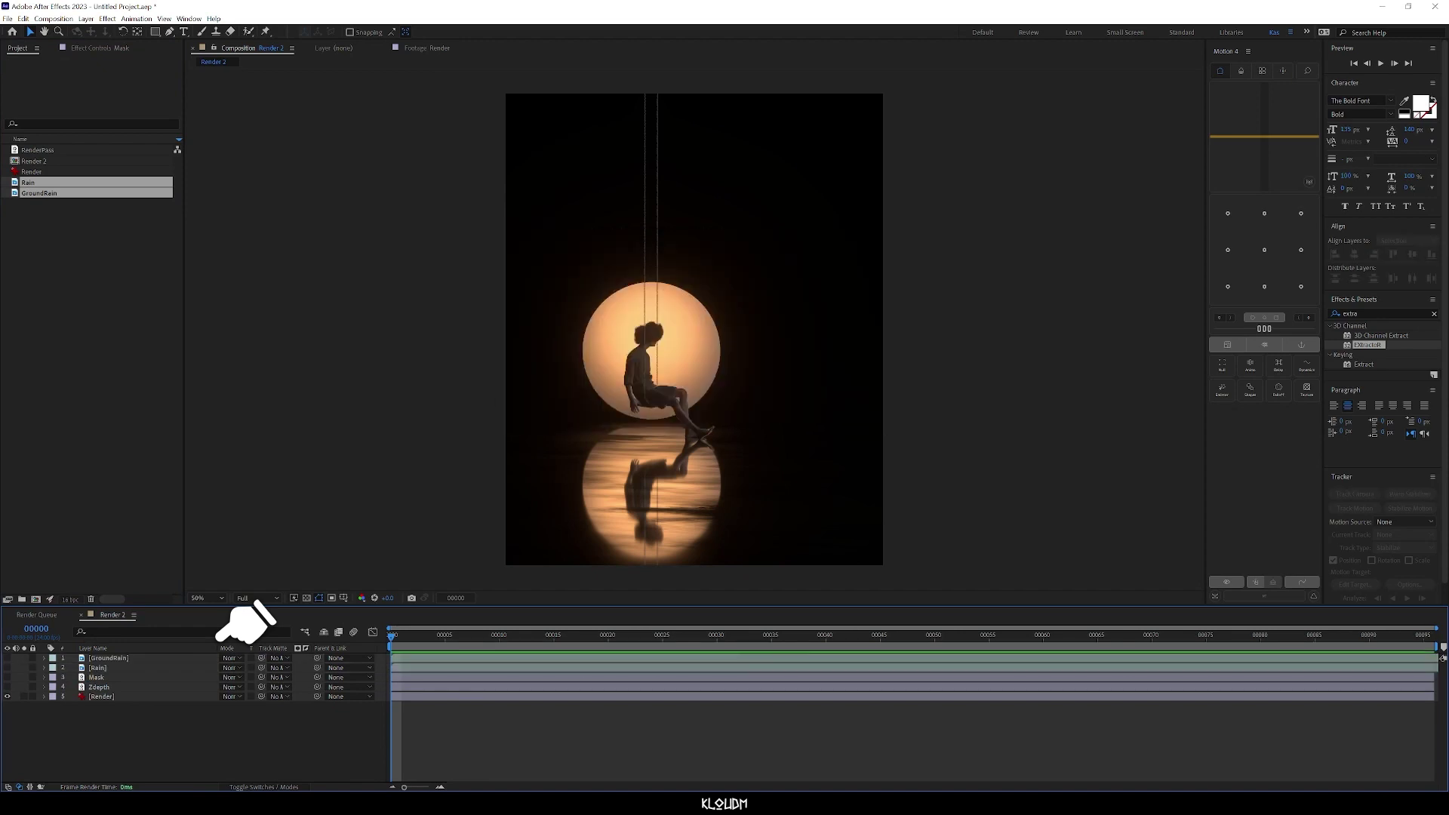
Step: Make the GroundRain layer visible and scale it to 50%
left_click(109, 658)
left_click(7, 658)
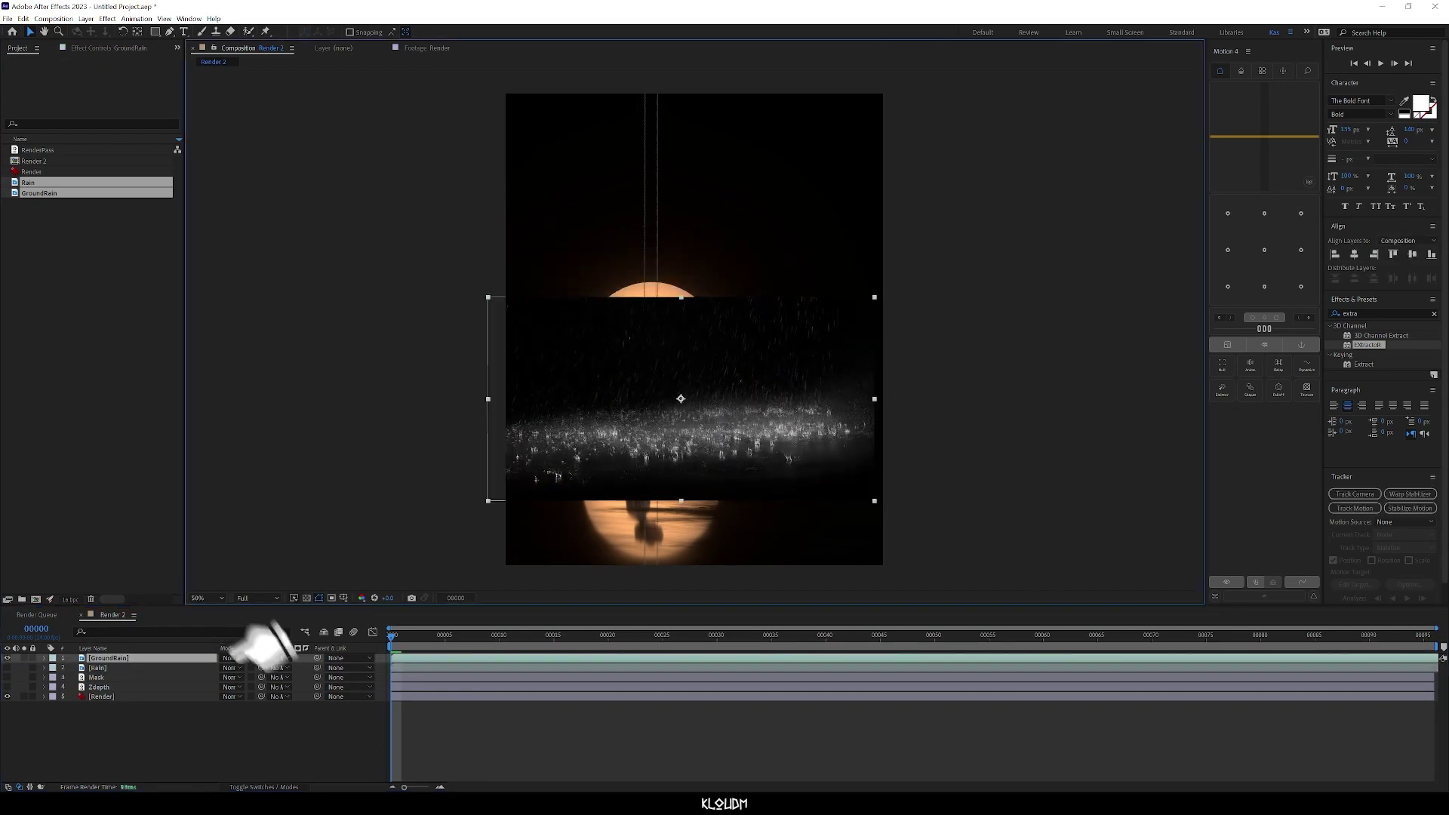
key("s")
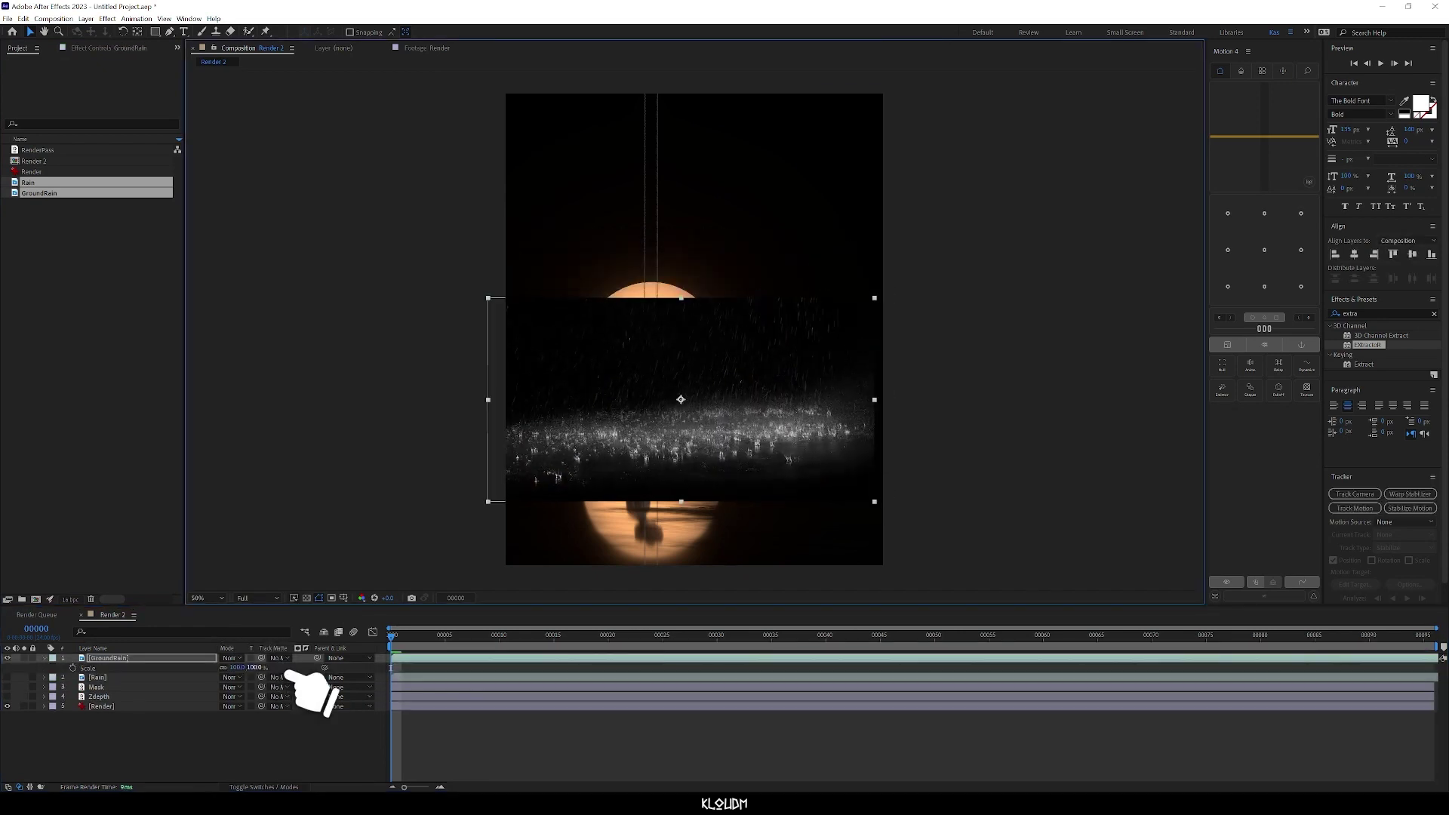
left_click(238, 667)
type("50")
key("Return")
Step: Move the GroundRain clip onto the water beneath the seated figure and set its scale to 35%
left_click_drag(680, 399, 656, 431)
left_click(237, 667)
type("35")
key("Return")
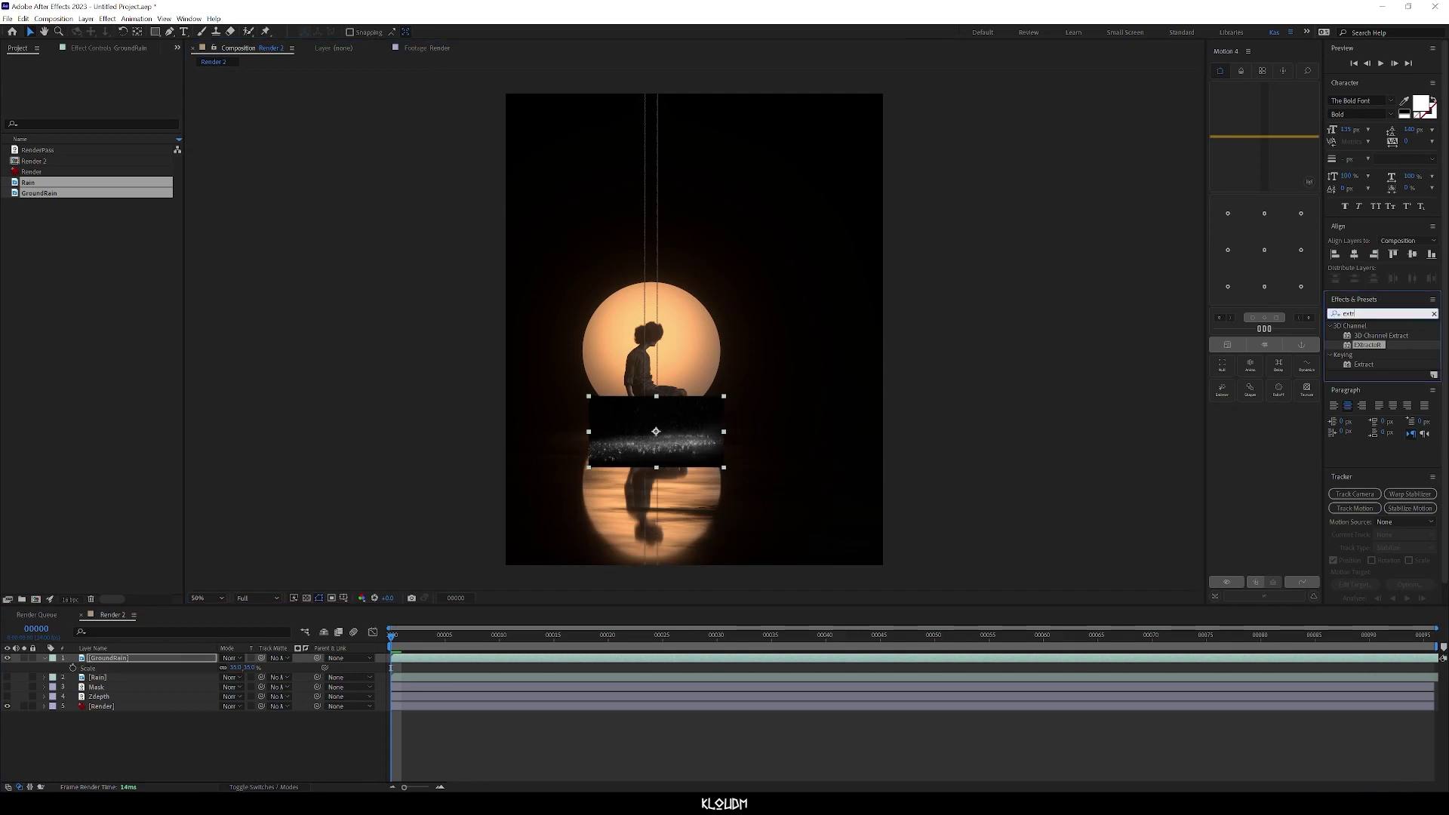
Step: Clear the effects search and set the GroundRain layer's blending mode to Linear Dodge
left_click(1434, 314)
left_click(230, 658)
left_click(254, 365)
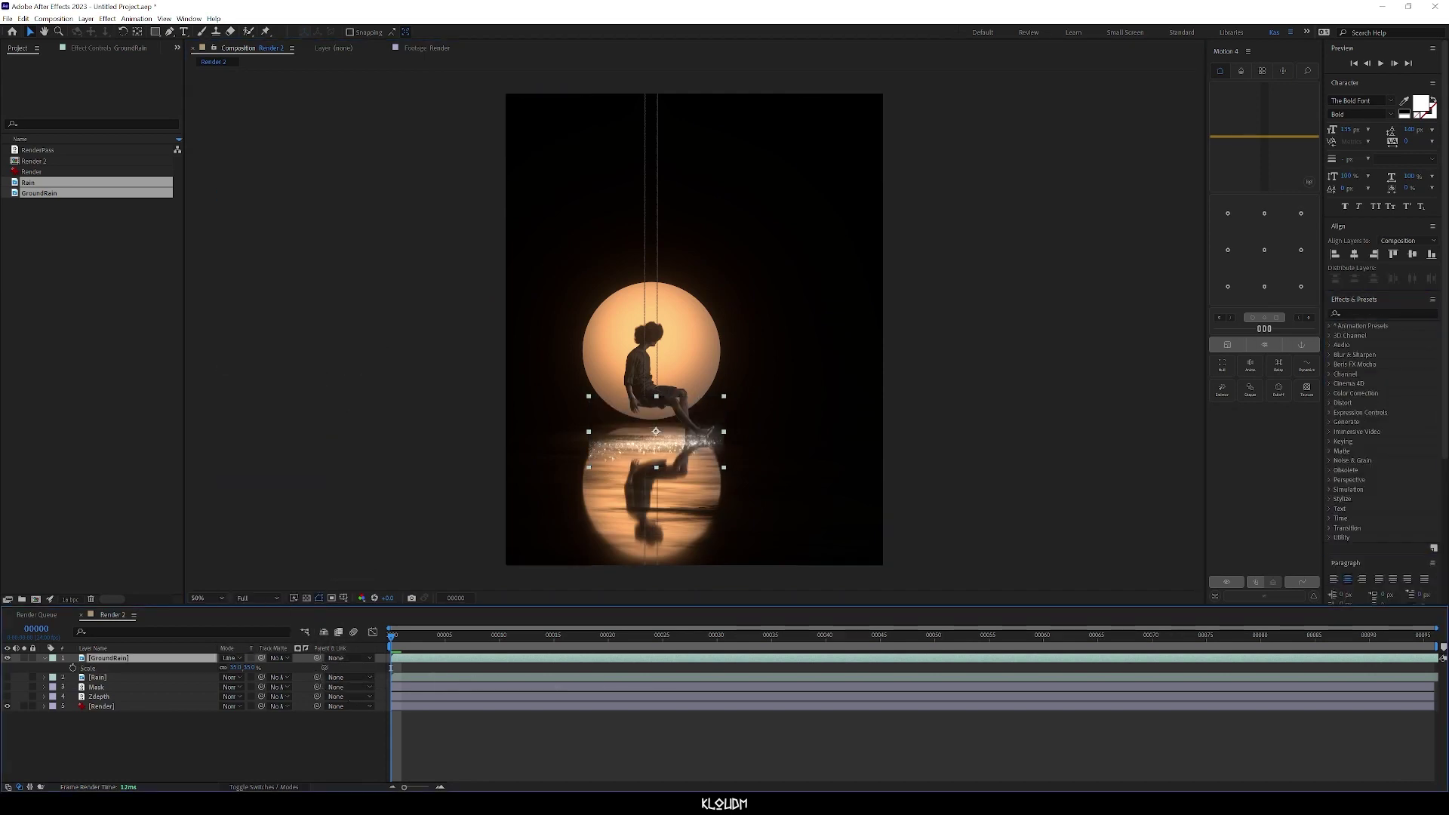
Step: Draw a rounded closed Pen mask around the splashes on the GroundRain layer and open its mask properties
scroll(681, 455, "up", 4)
key("g")
scroll(804, 317, "down", 2)
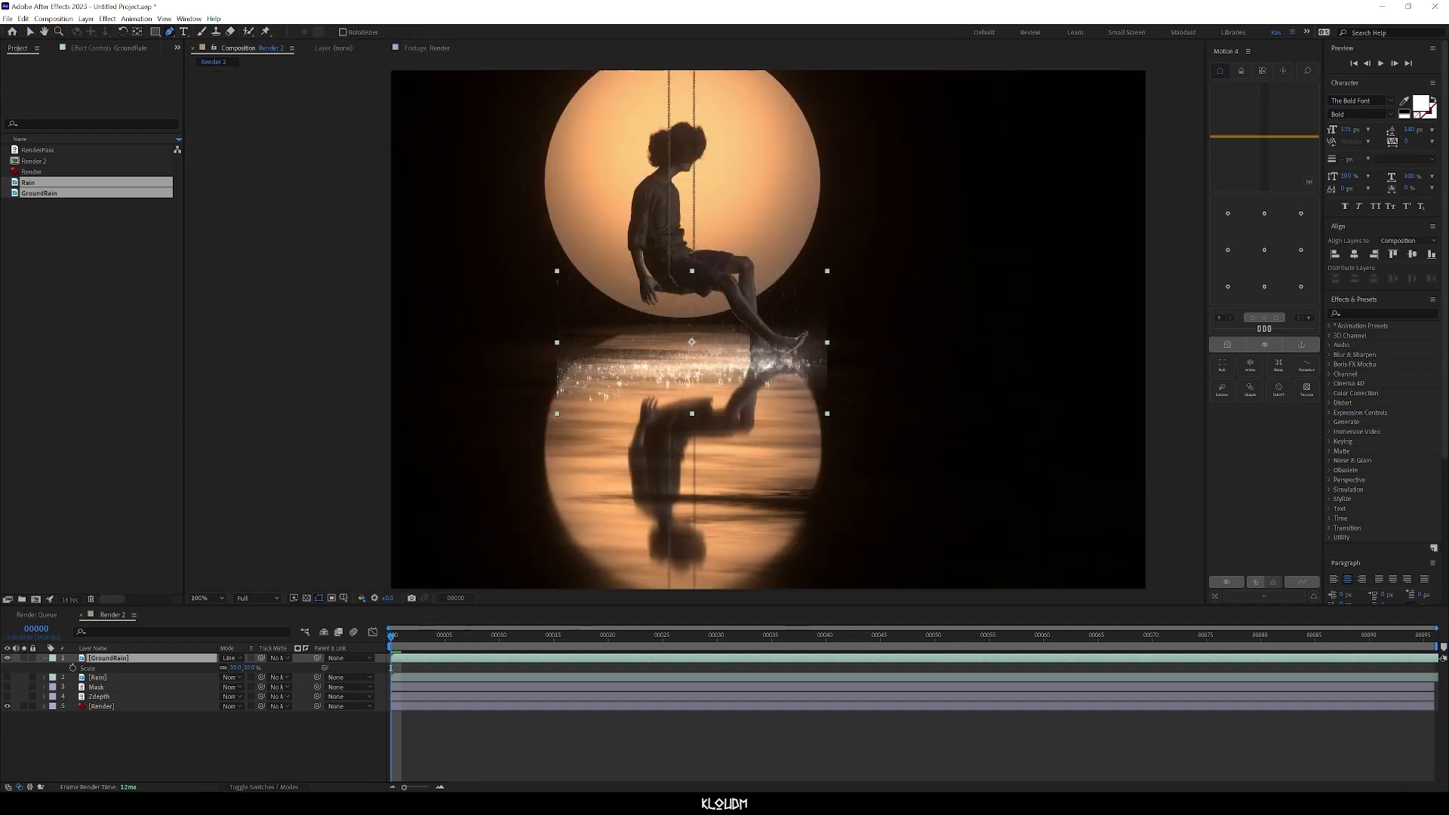
left_click(802, 282)
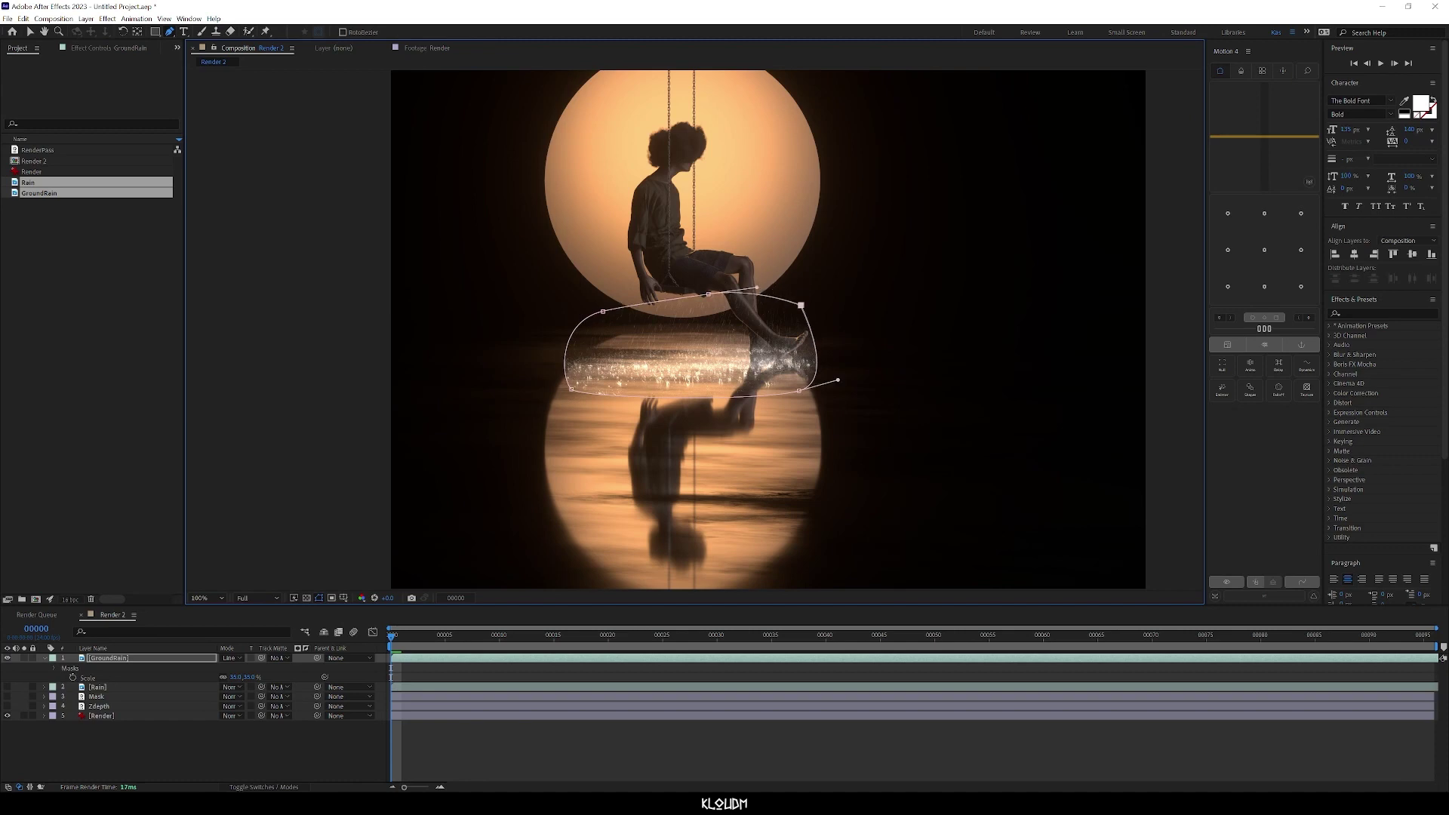
left_click(121, 658)
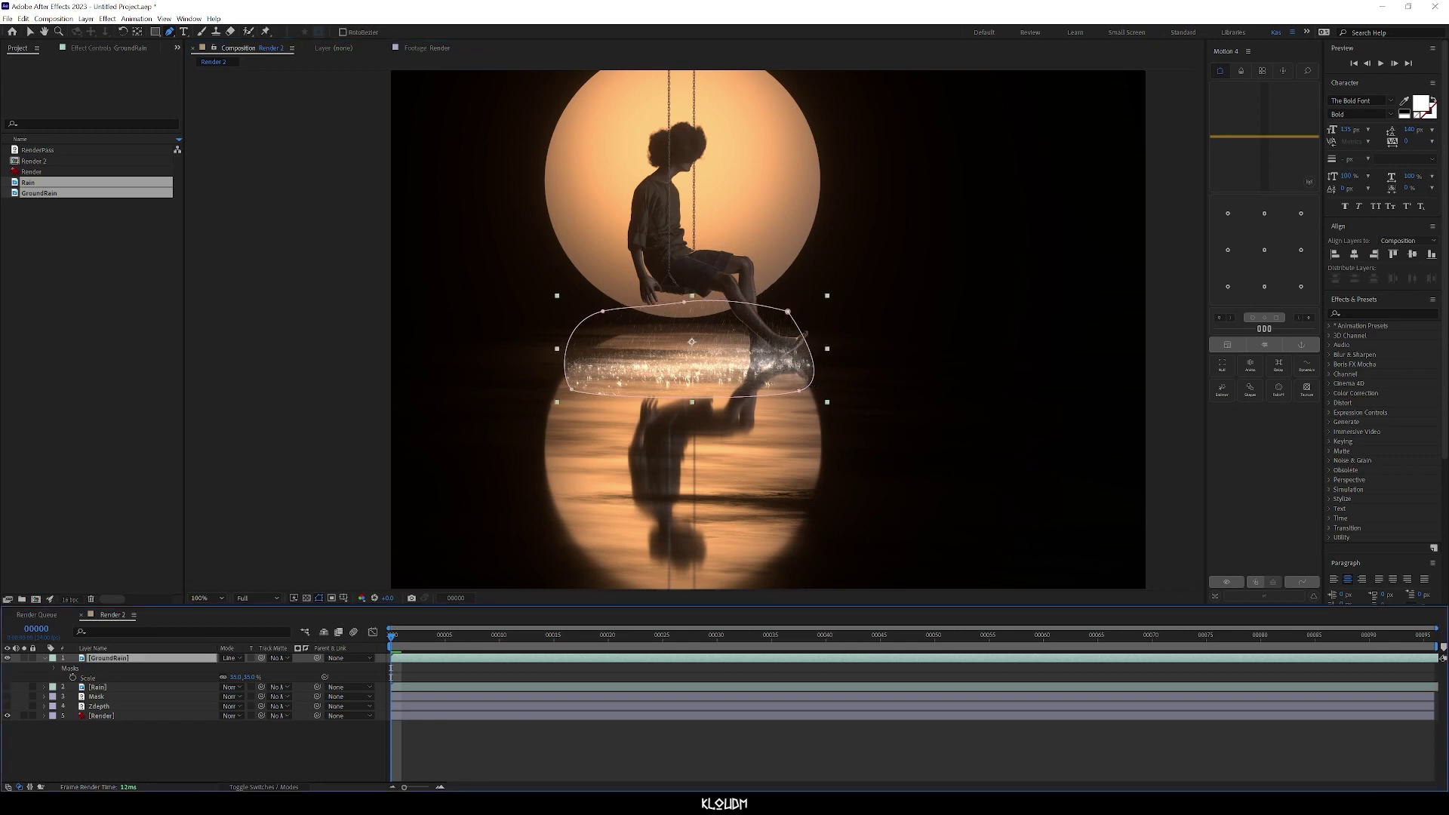
key("m")
key("m")
key("m")
key("m")
key("m")
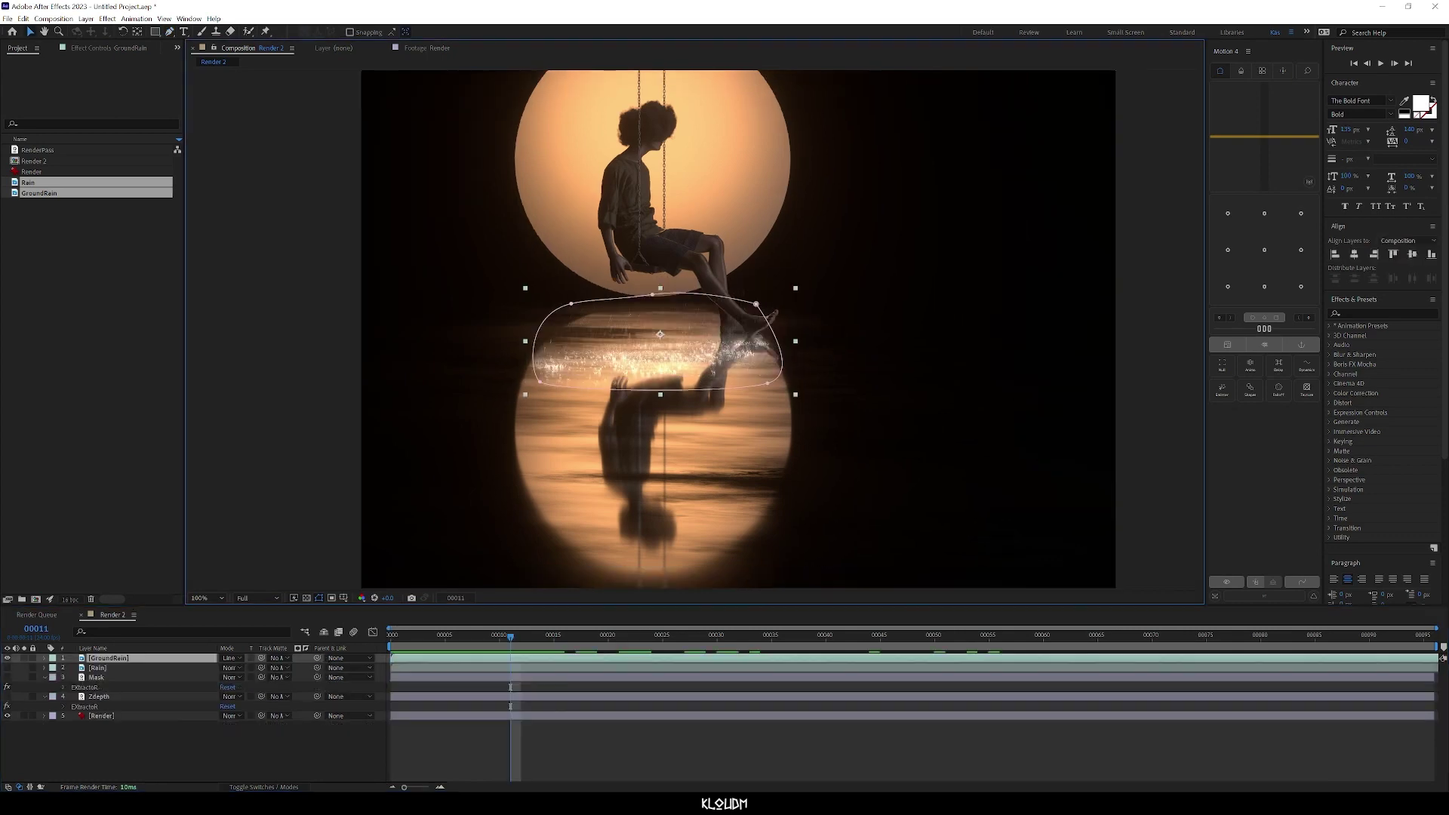
Step: Duplicate the GroundRain layer, shift the copy down over the moon's reflection, and set its scale to 40%
key("ctrl+d")
left_click_drag(679, 362, 590, 417)
key("s")
left_click(237, 668)
type("40")
key("Return")
Step: Duplicate the top GroundRain layer again and set the new copy's scale to 45%
left_click(109, 658)
key("ctrl+d")
key("s")
left_click(236, 667)
type("45")
key("Return")
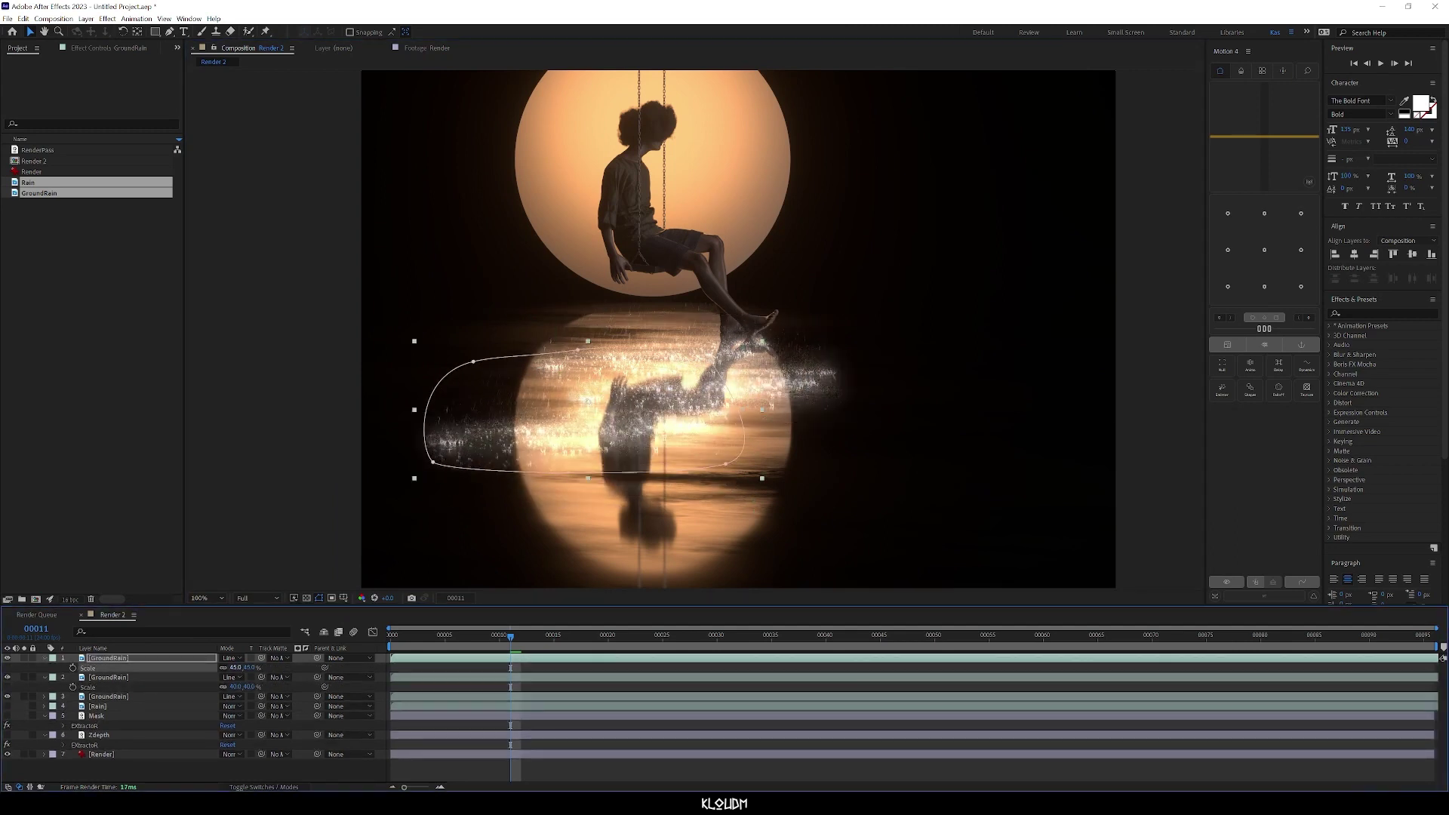
Step: Unlink the newest GroundRain copy's scale proportions and flip it horizontally with a horizontal scale of -45%
left_click(223, 668)
left_click(237, 668)
type("-45")
key("Return")
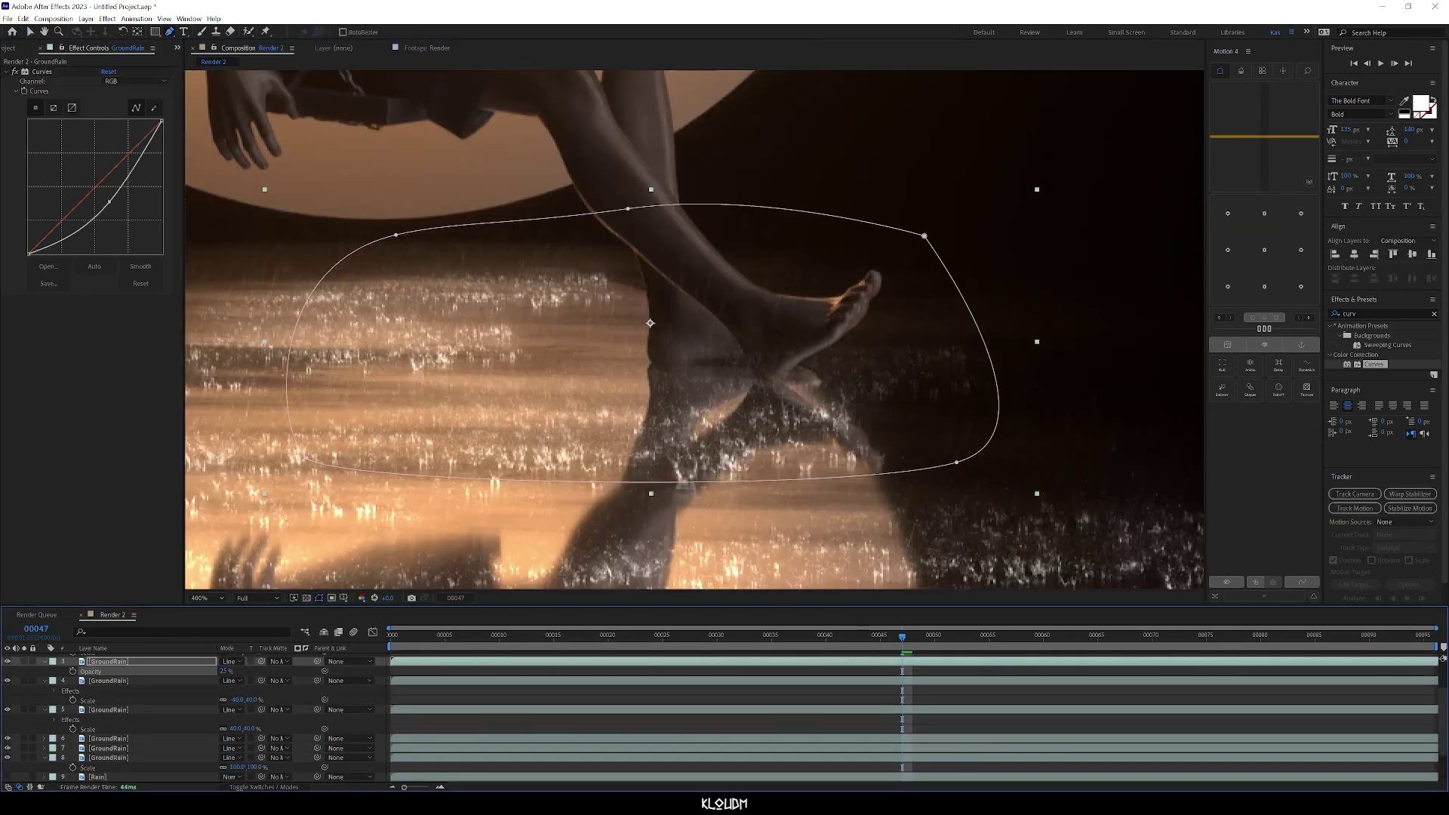
Step: Trace a second Pen mask around the lower leg and foot on the selected GroundRain layer and set Mask 2 to Subtract
left_click_drag(871, 297, 862, 321)
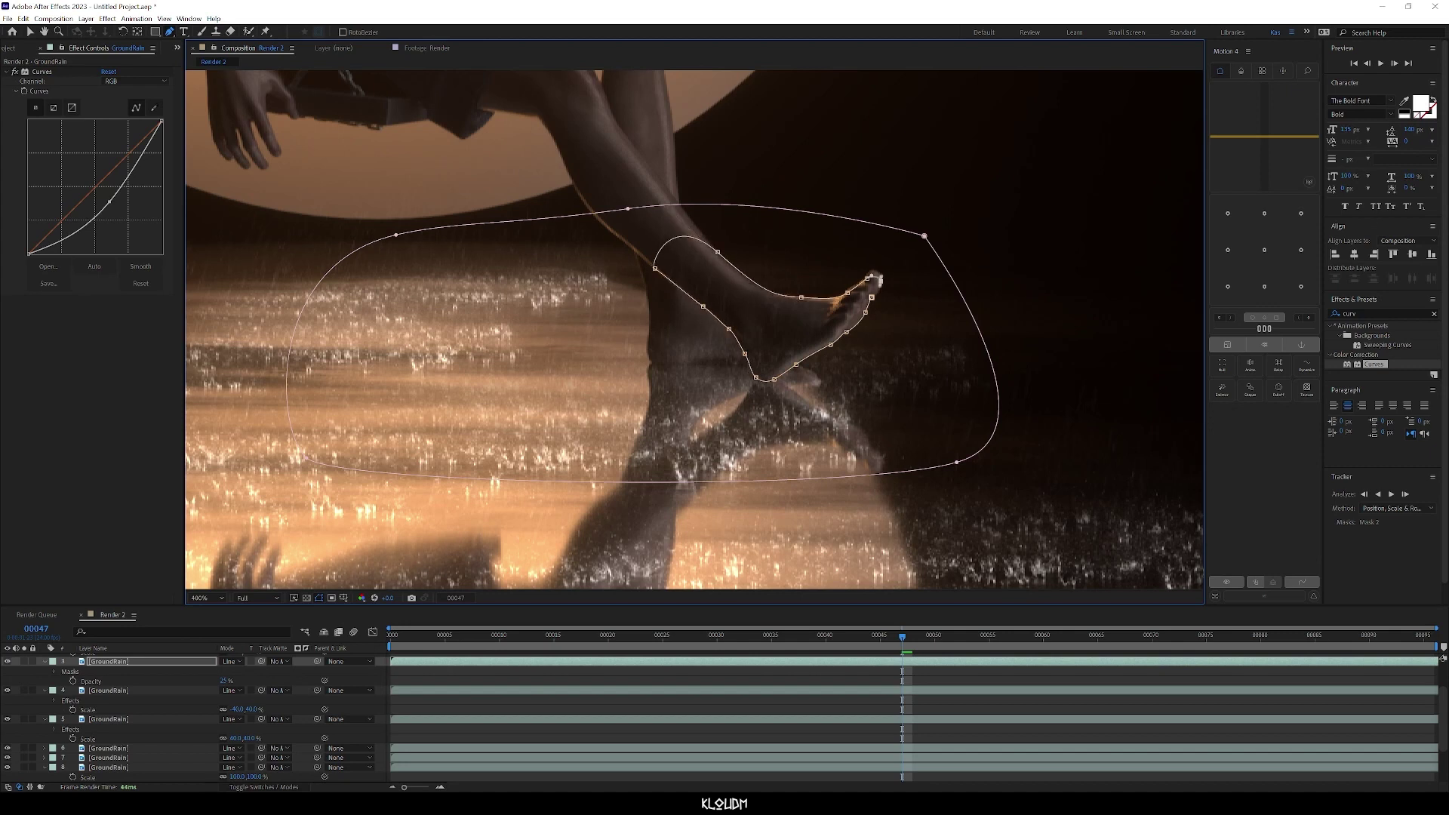
key("v")
key("m")
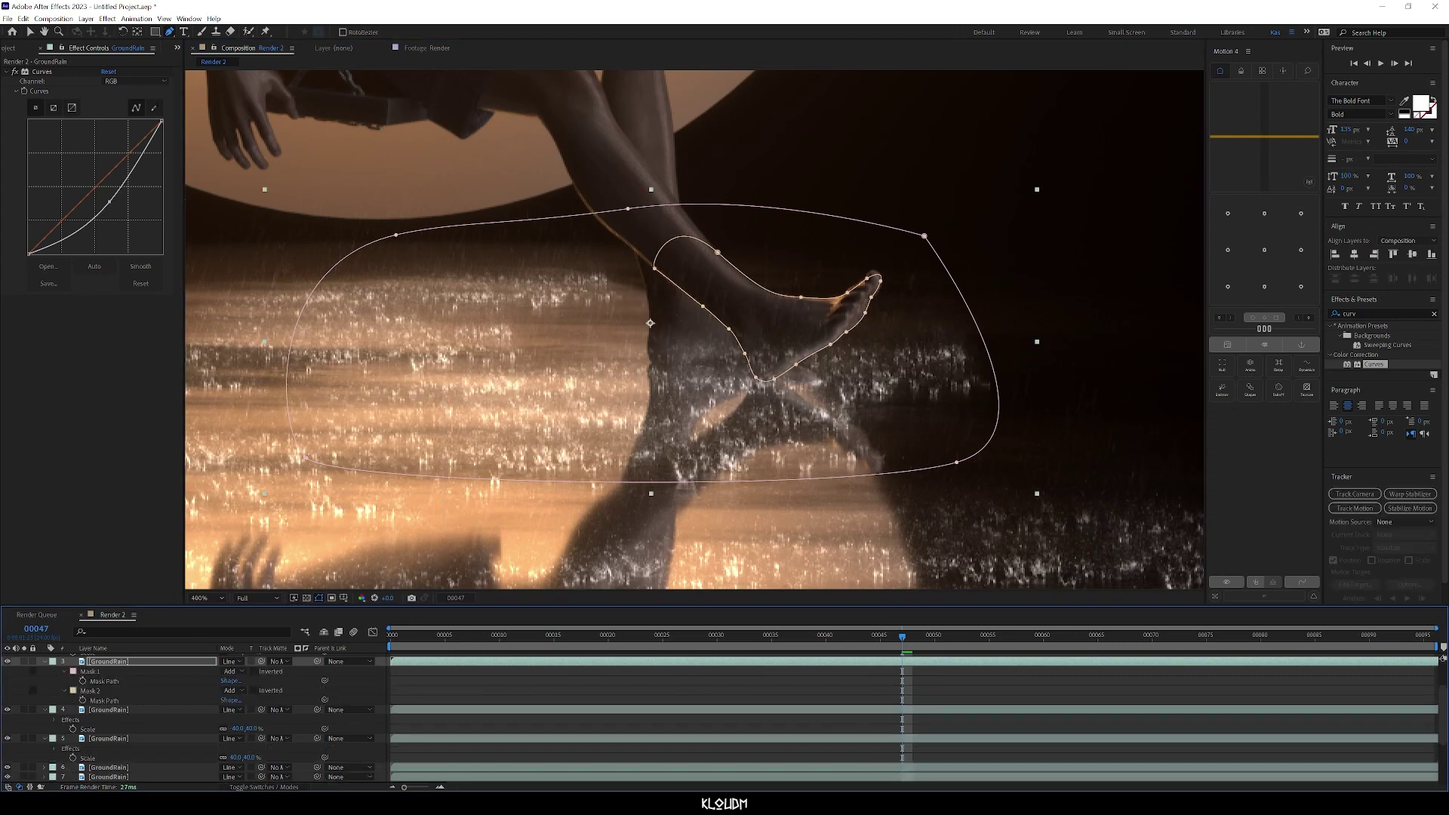
left_click(90, 690)
left_click(230, 690)
left_click(235, 721)
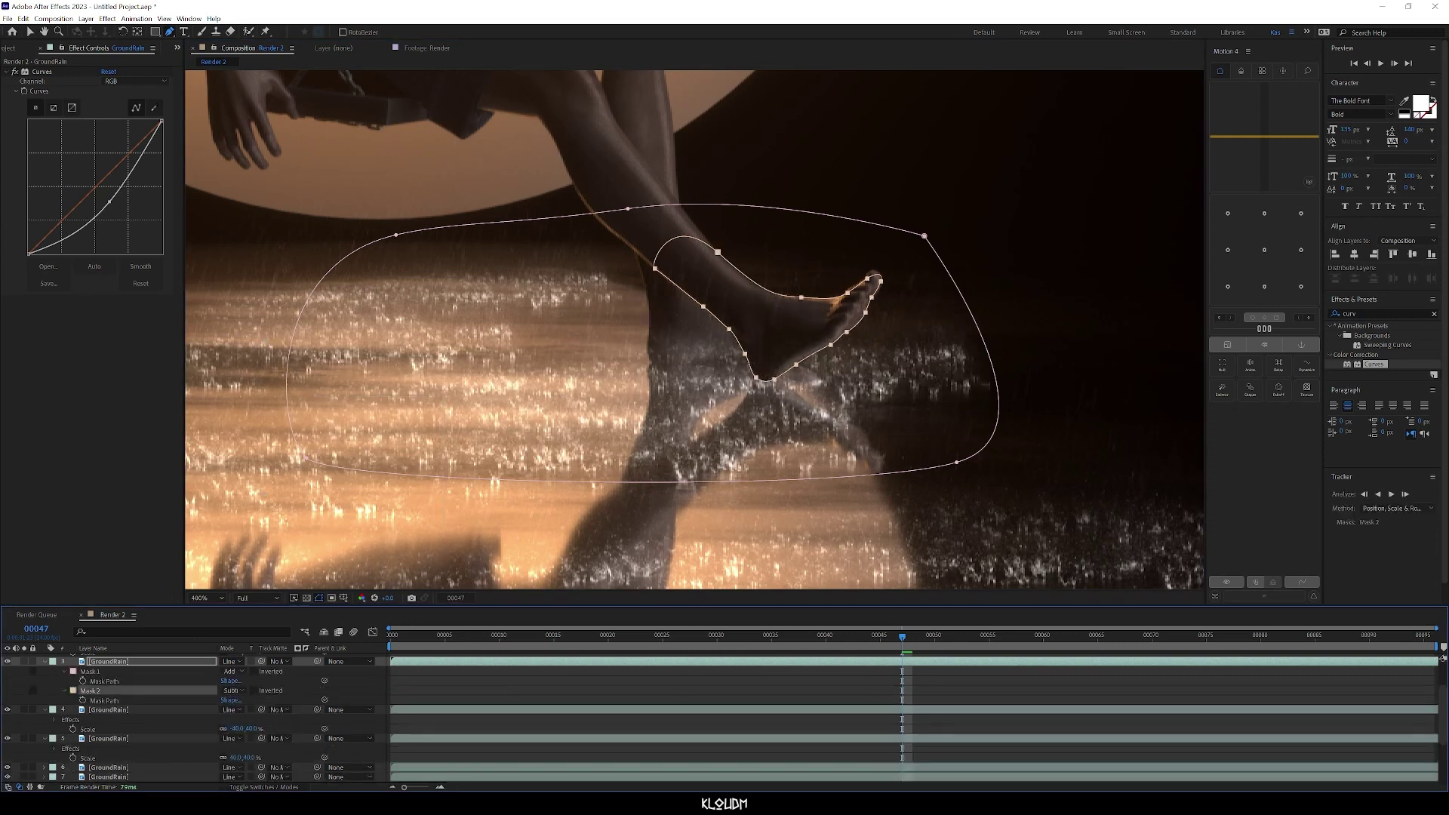
Step: Adjust the feather and expansion of Mask 2 around the foot and preview the animation
left_click(64, 691)
left_click(64, 691)
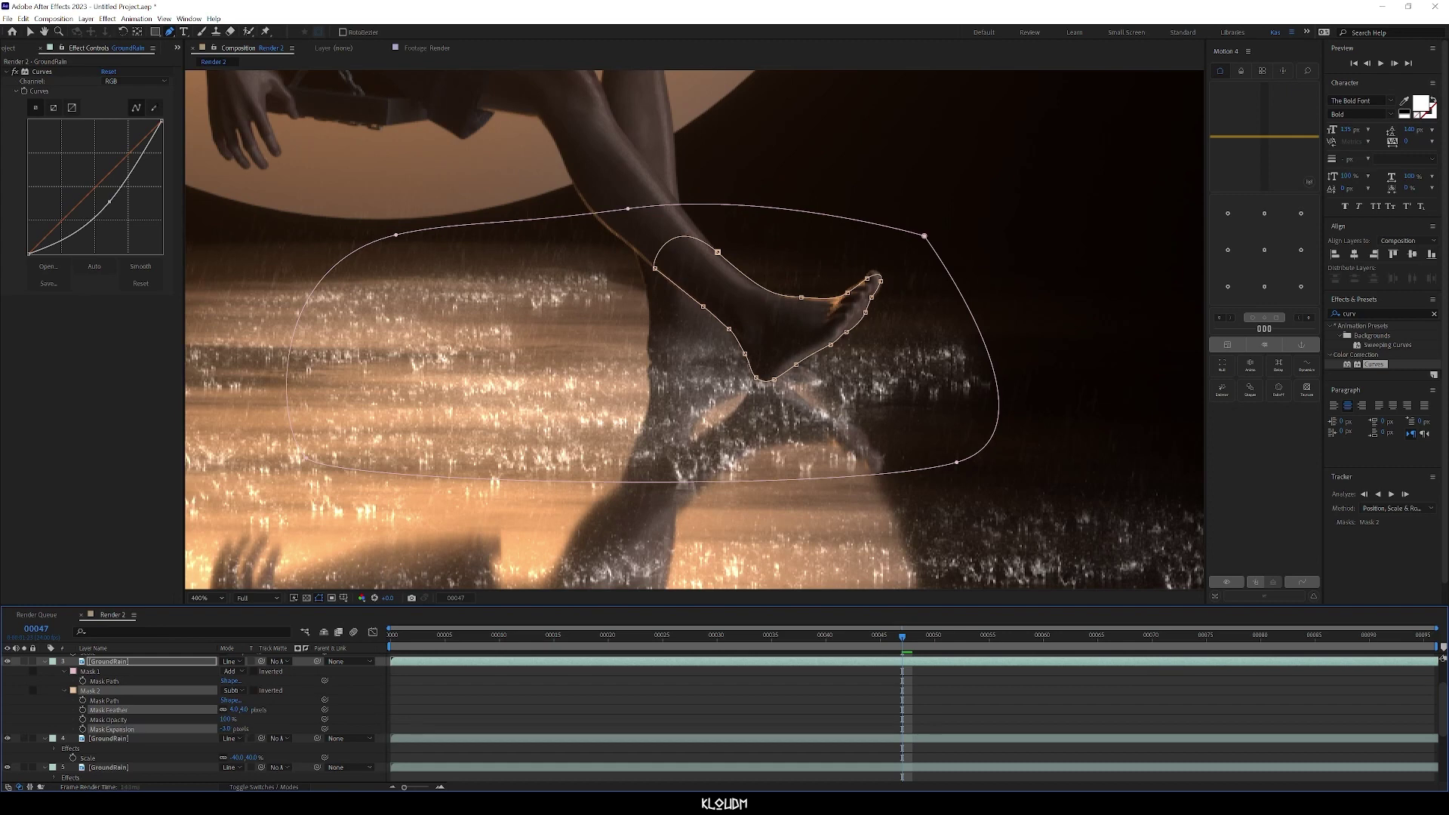
left_click_drag(224, 729, 242, 729)
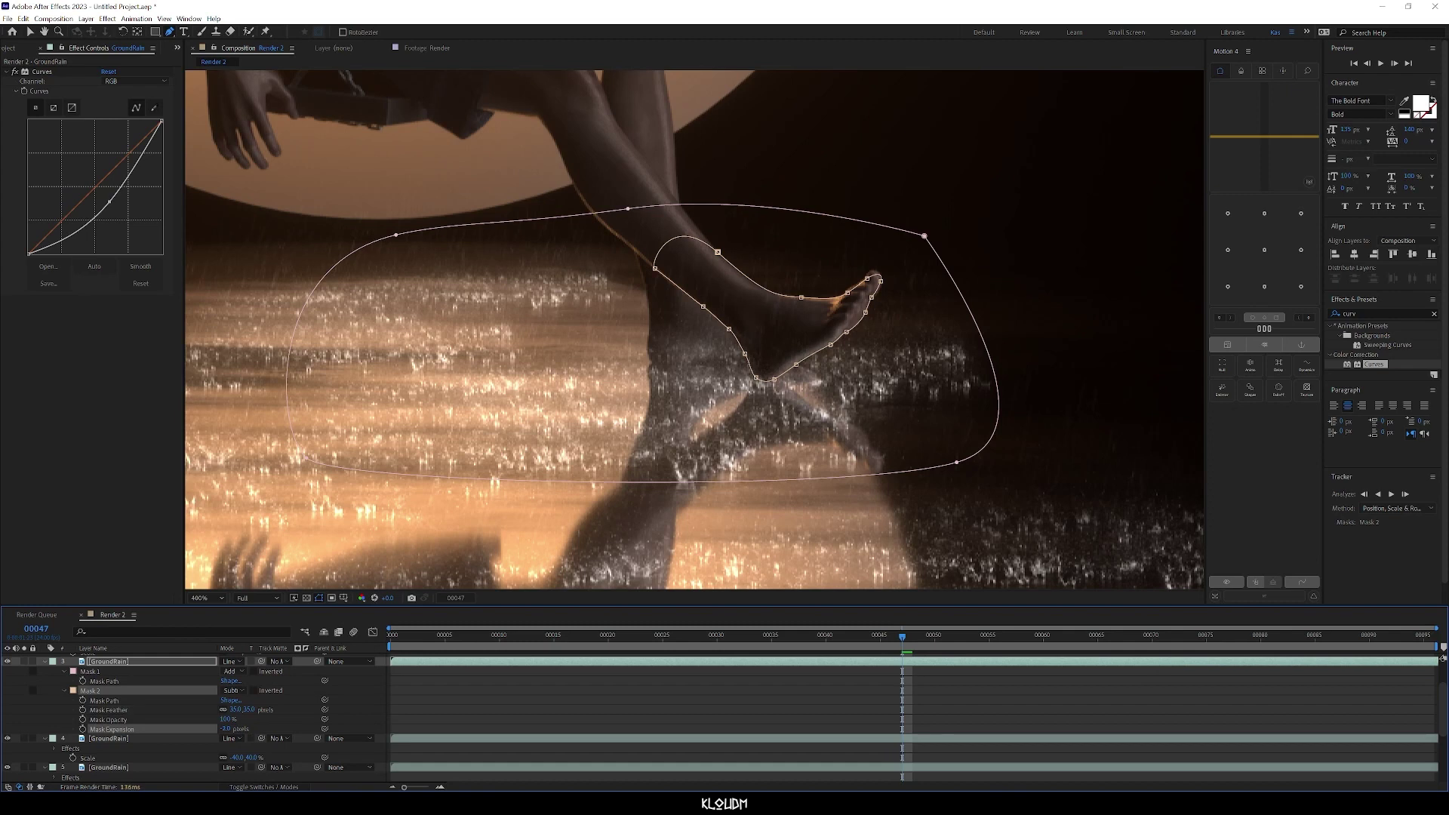
key("F2")
key("space")
key("space")
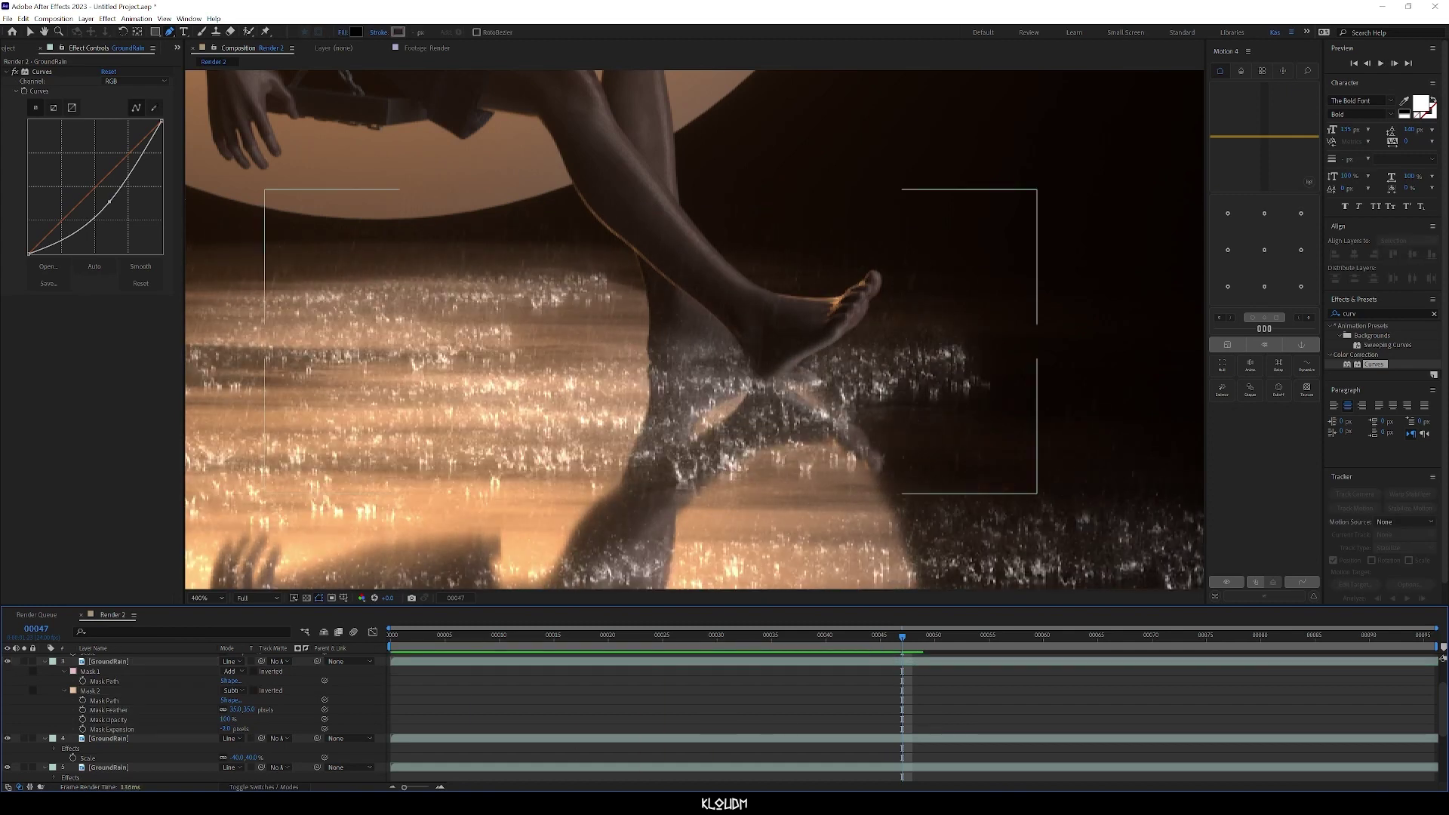
Step: Try to reshape Mask 2 by moving its vertex under the foot outward, and undo the change
left_click(90, 692)
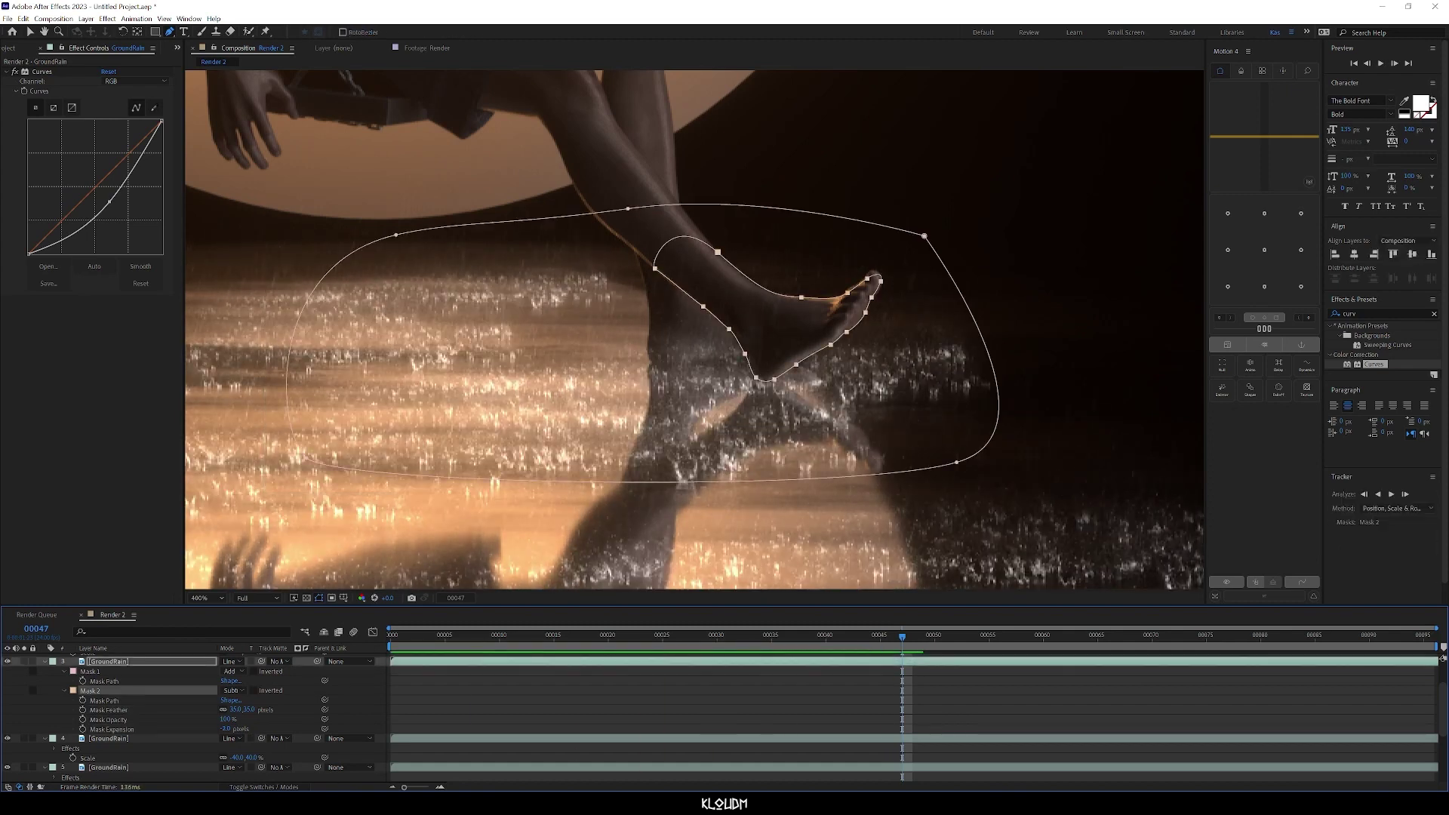
left_click_drag(796, 364, 835, 358)
key("ctrl+z")
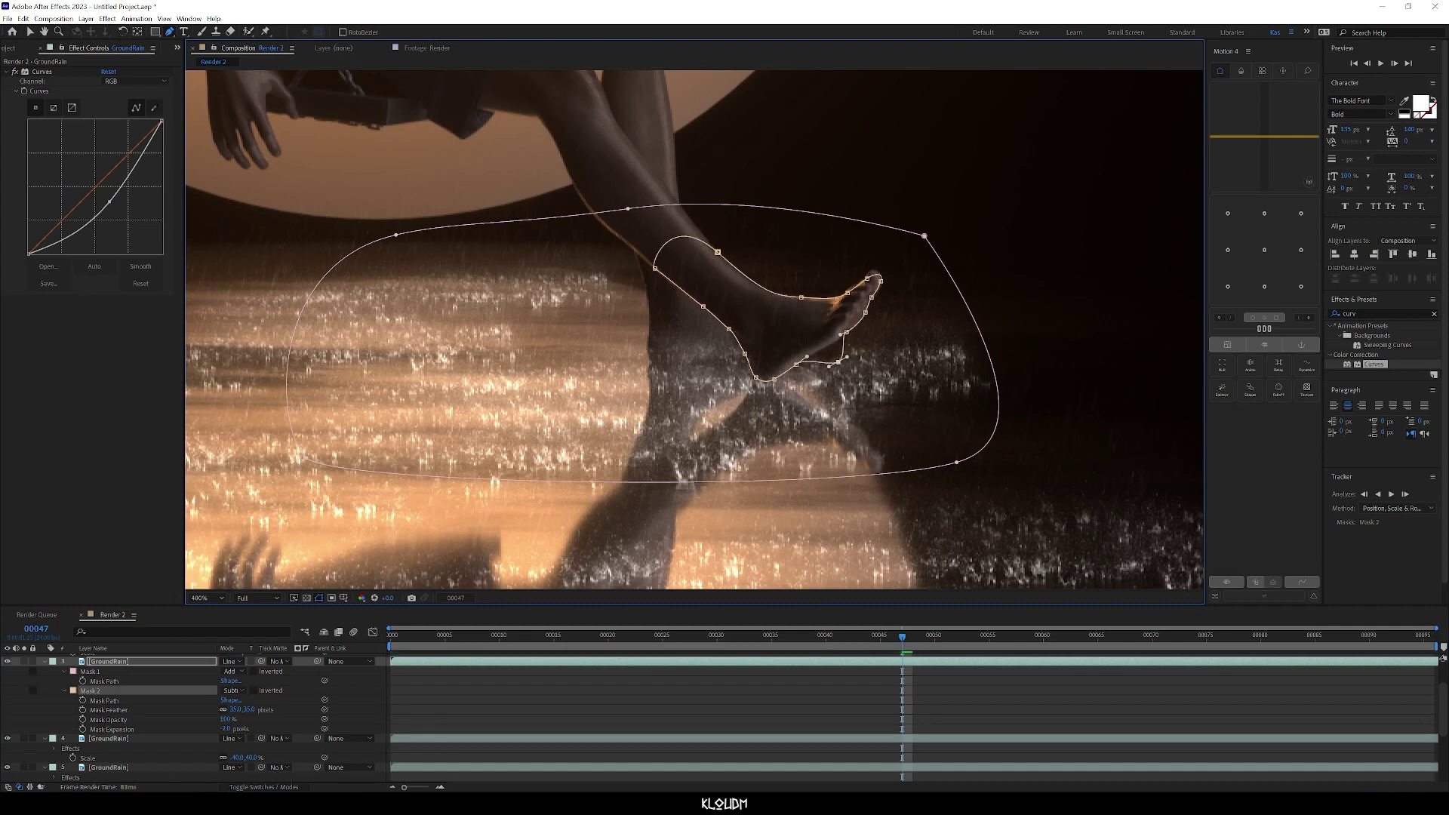
key("ctrl+z")
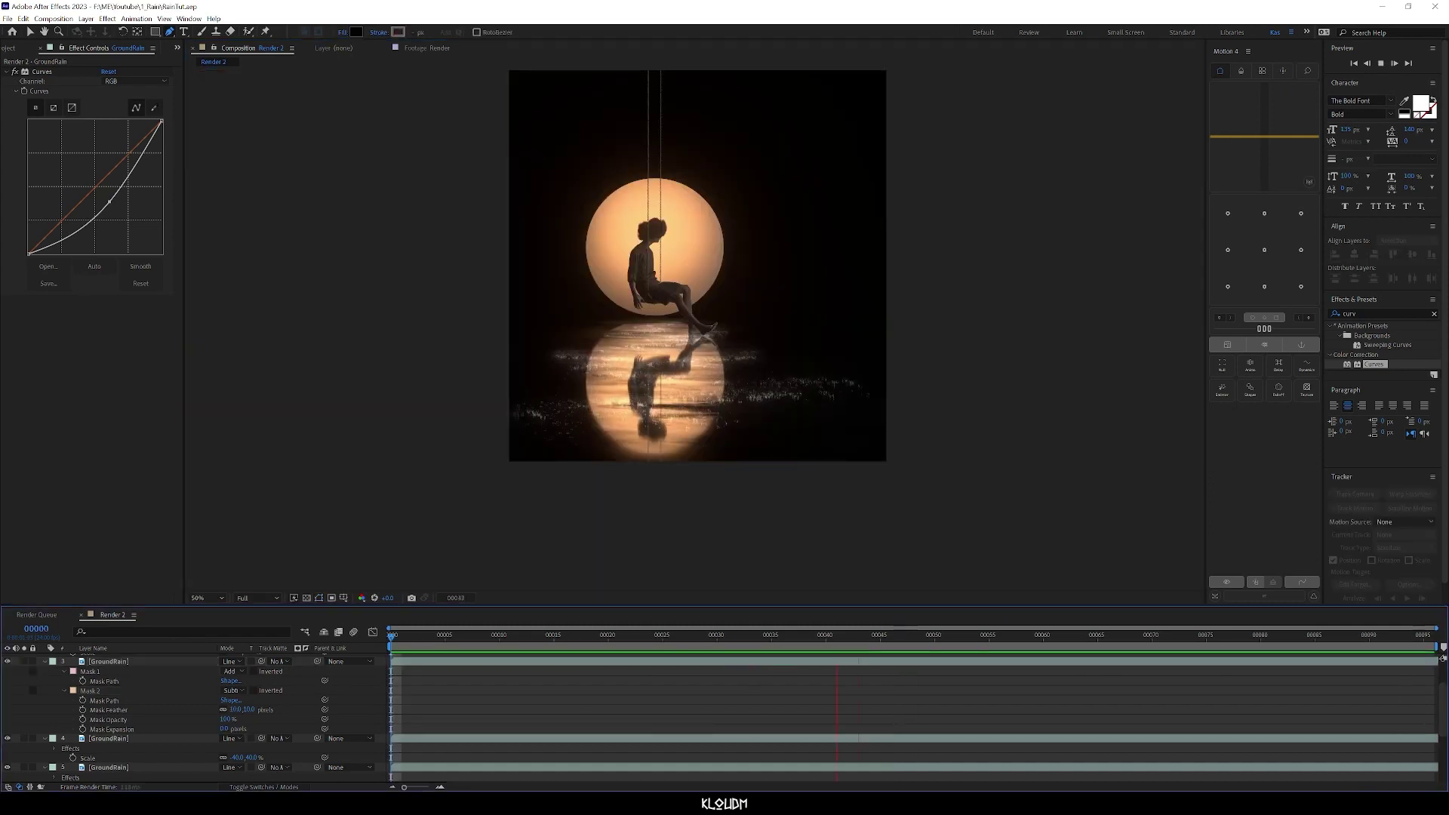
Step: Pre-compose all the GroundRain layers of Render 2 into one composition named GroundRain
left_click(200, 598)
left_click(204, 411)
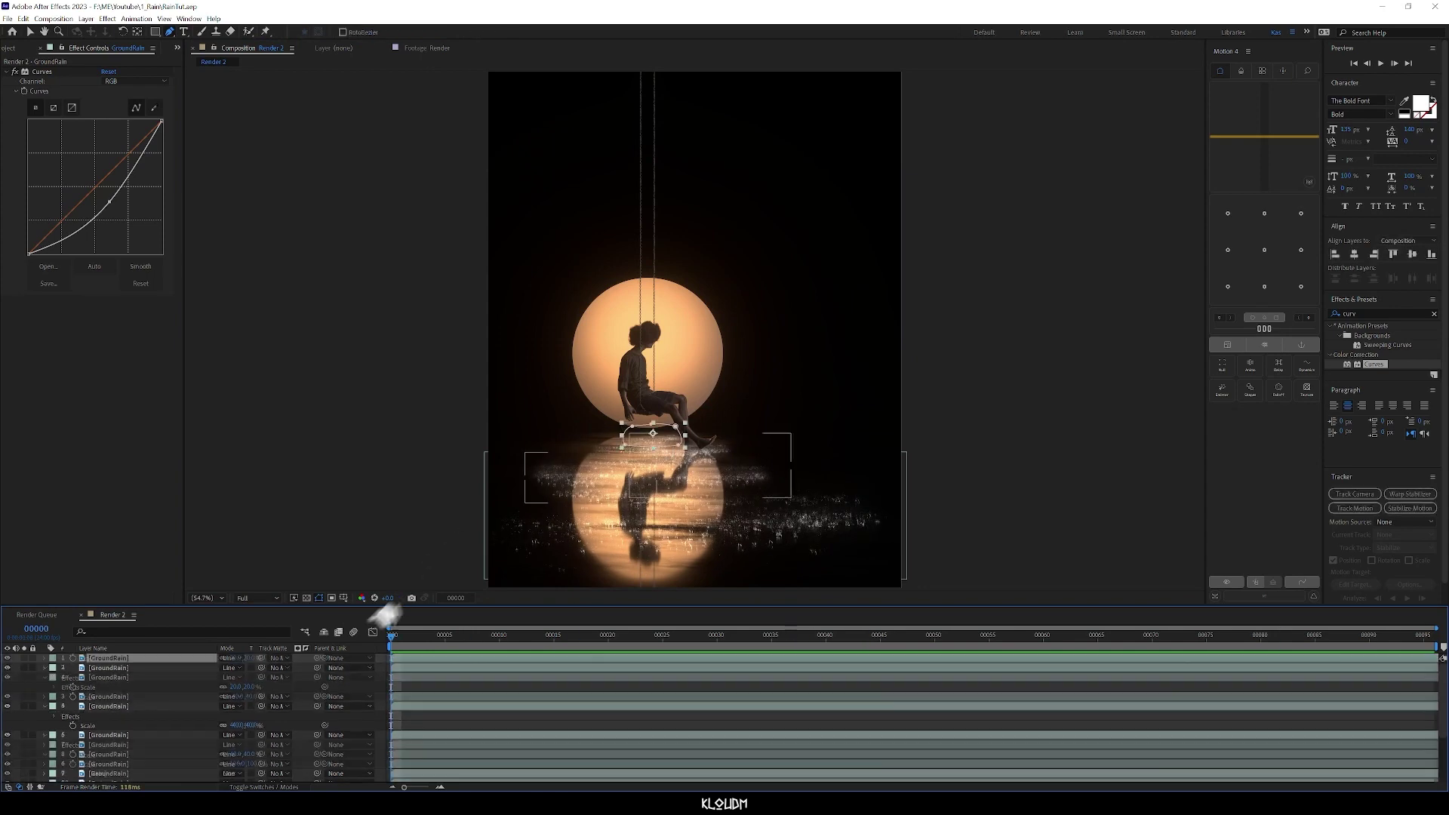
left_click(110, 709, "shift")
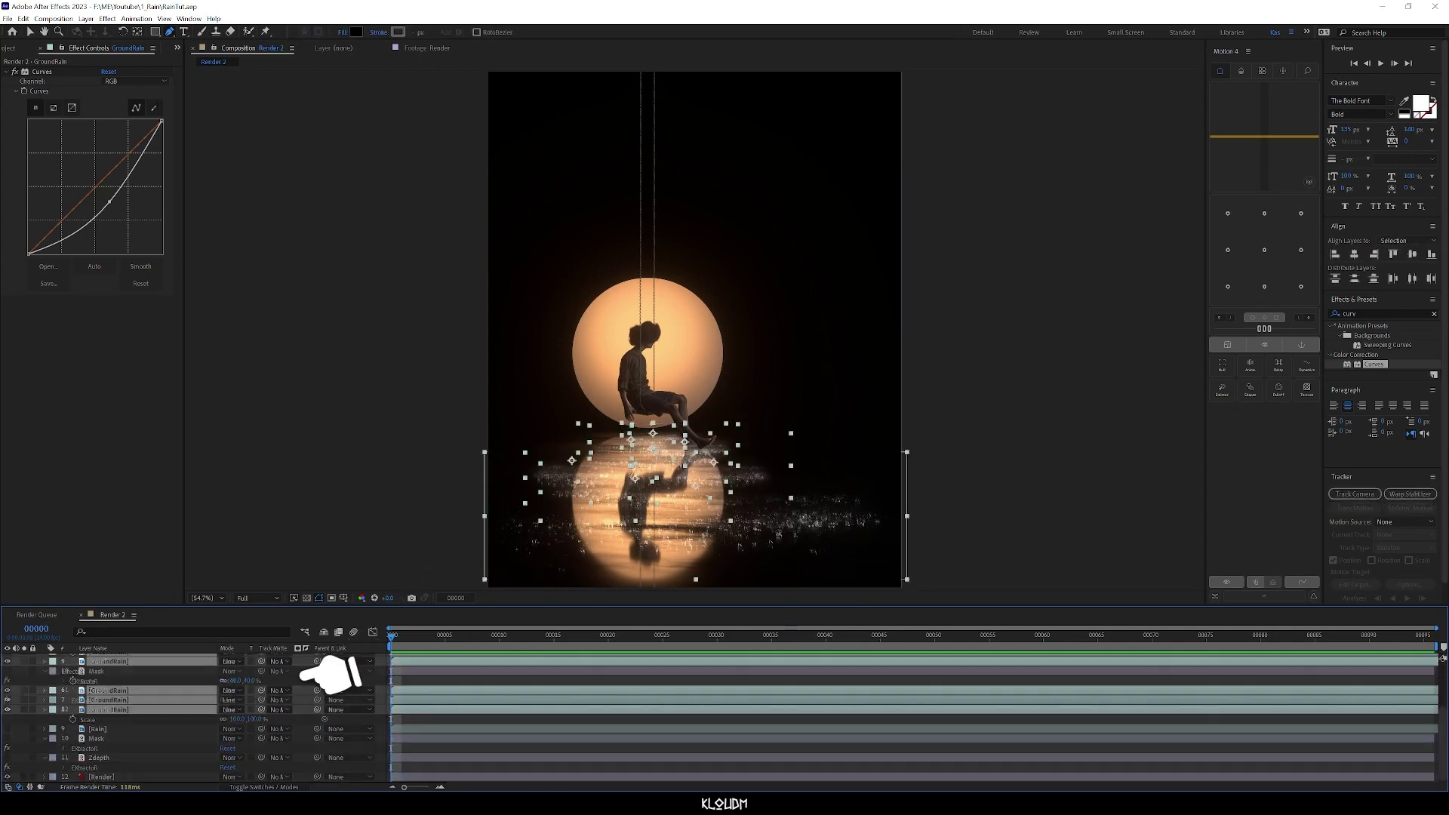
key("u")
scroll(151, 717, "down", 1)
right_click(302, 674)
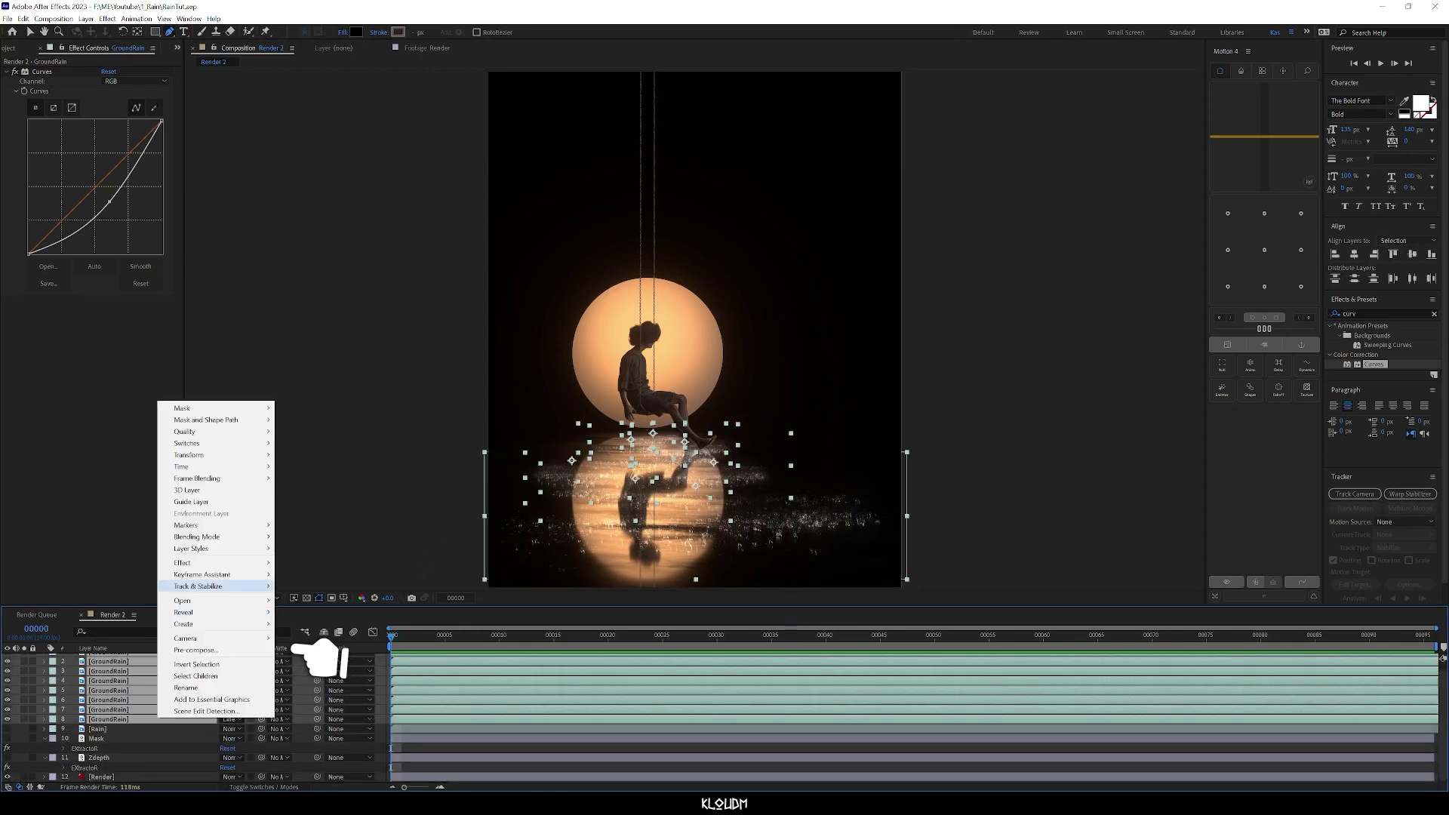
left_click(215, 584)
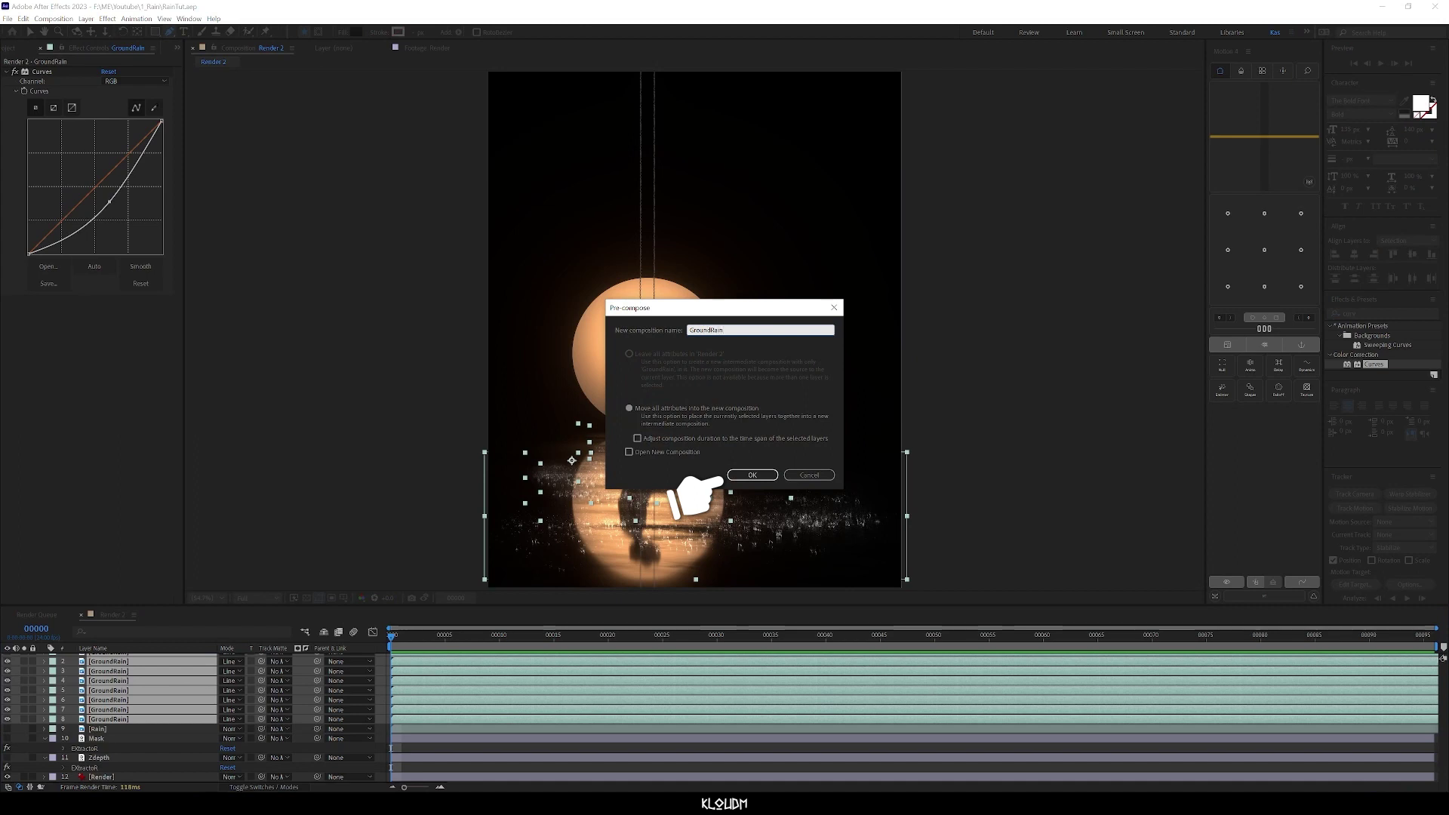
left_click(752, 475)
Step: Open the GroundRain composition and pre-compose all its layers into a new composition named GroundRain_source
double_click(306, 663)
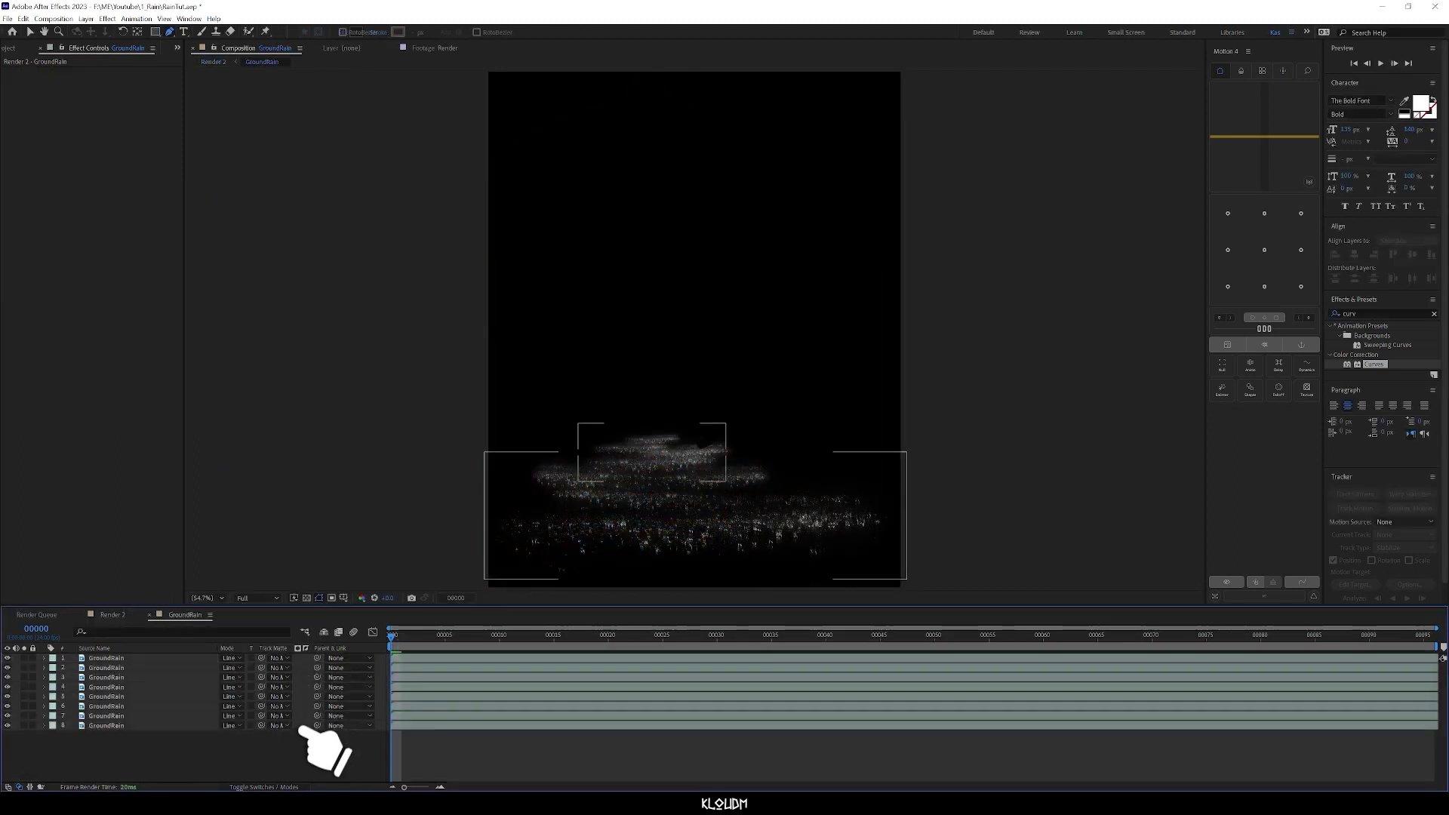
left_click(302, 725)
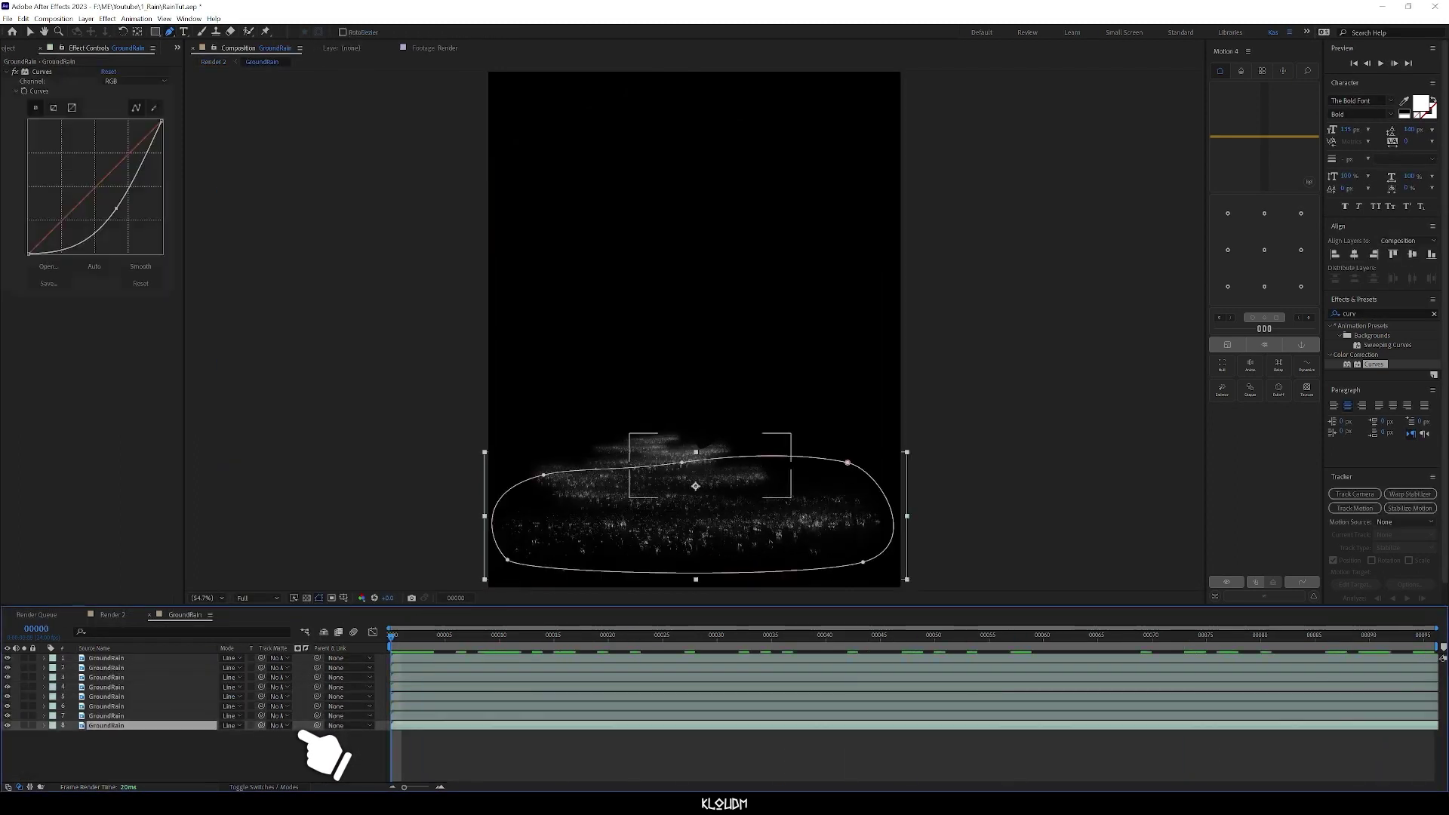
key("ctrl+a")
right_click(231, 591)
left_click(217, 585)
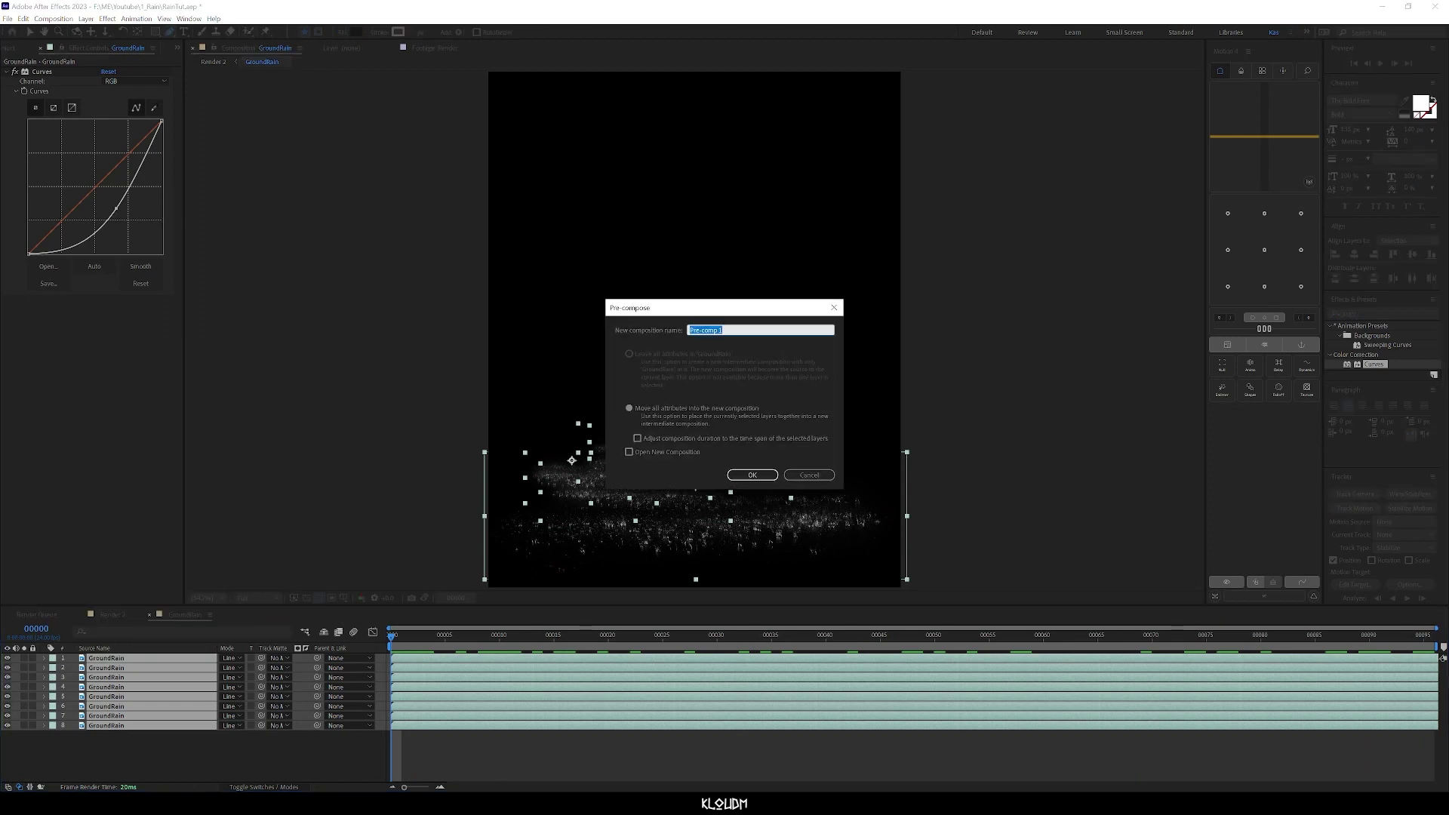
type("GroundRain_")
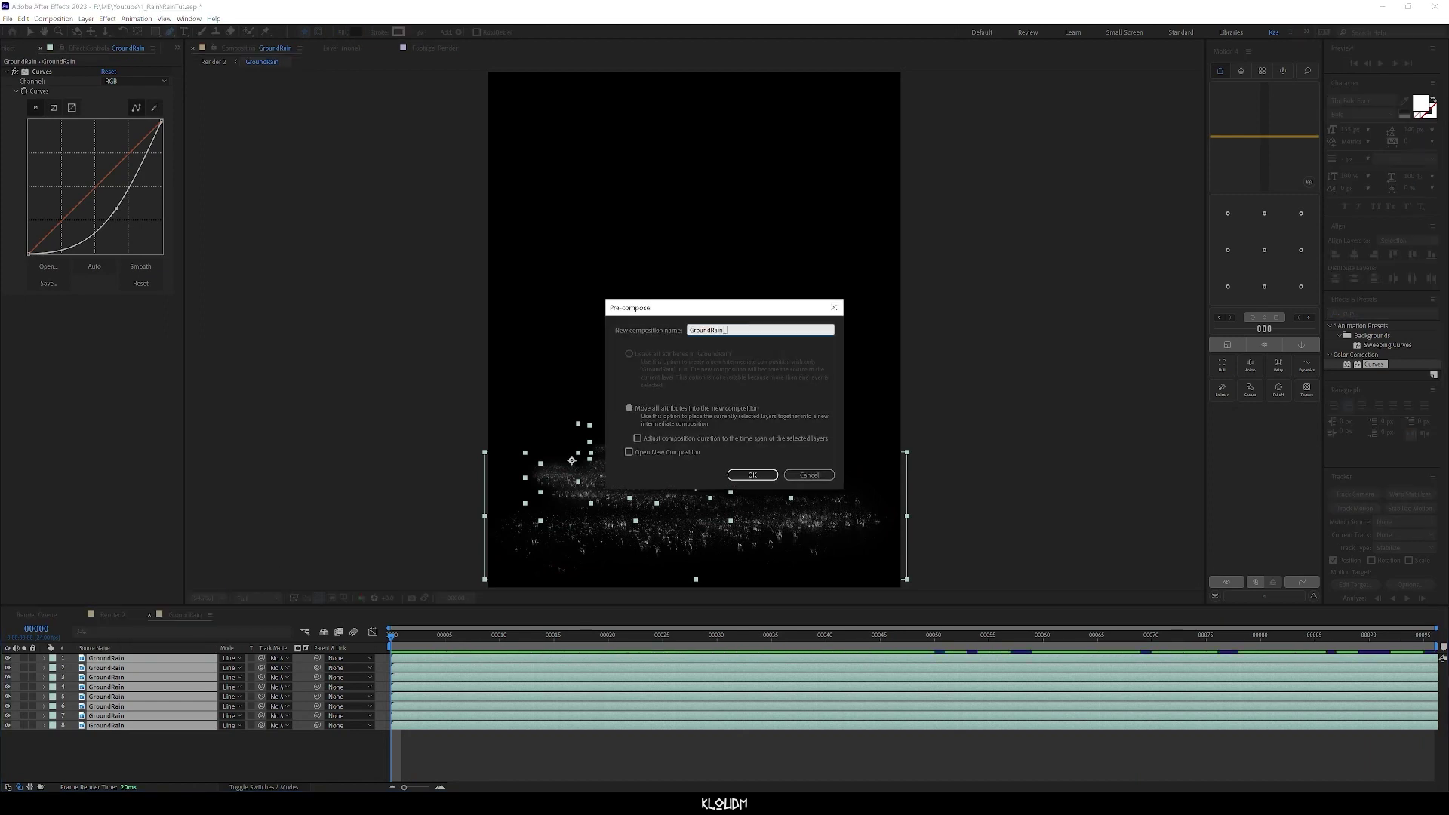
type("source")
key("Return")
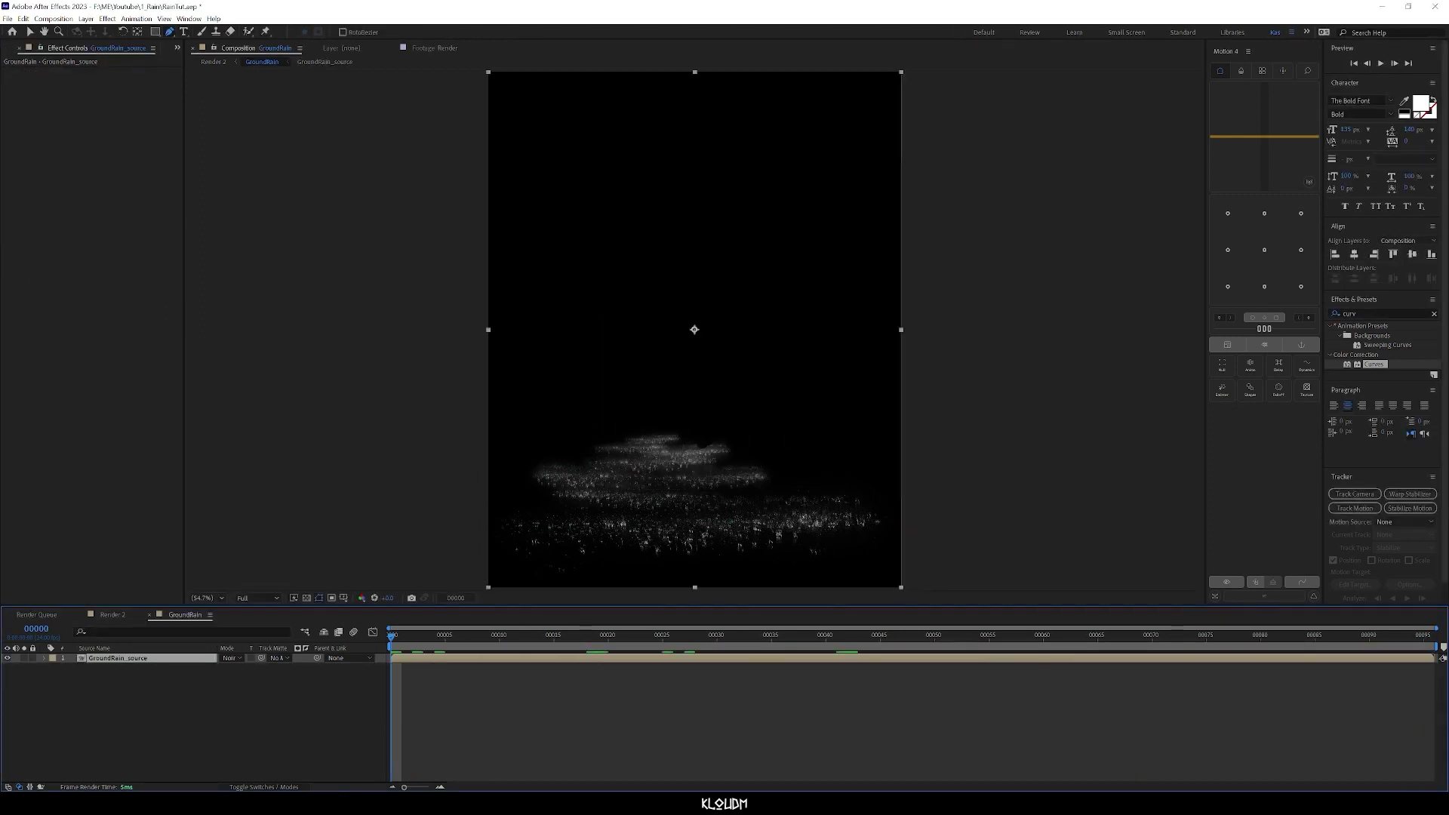
Step: Add a black solid named BG to the GroundRain_source composition and place it beneath all the rain layers
left_click(307, 598)
left_click(306, 598)
left_click(306, 597)
left_click(307, 598)
double_click(151, 658)
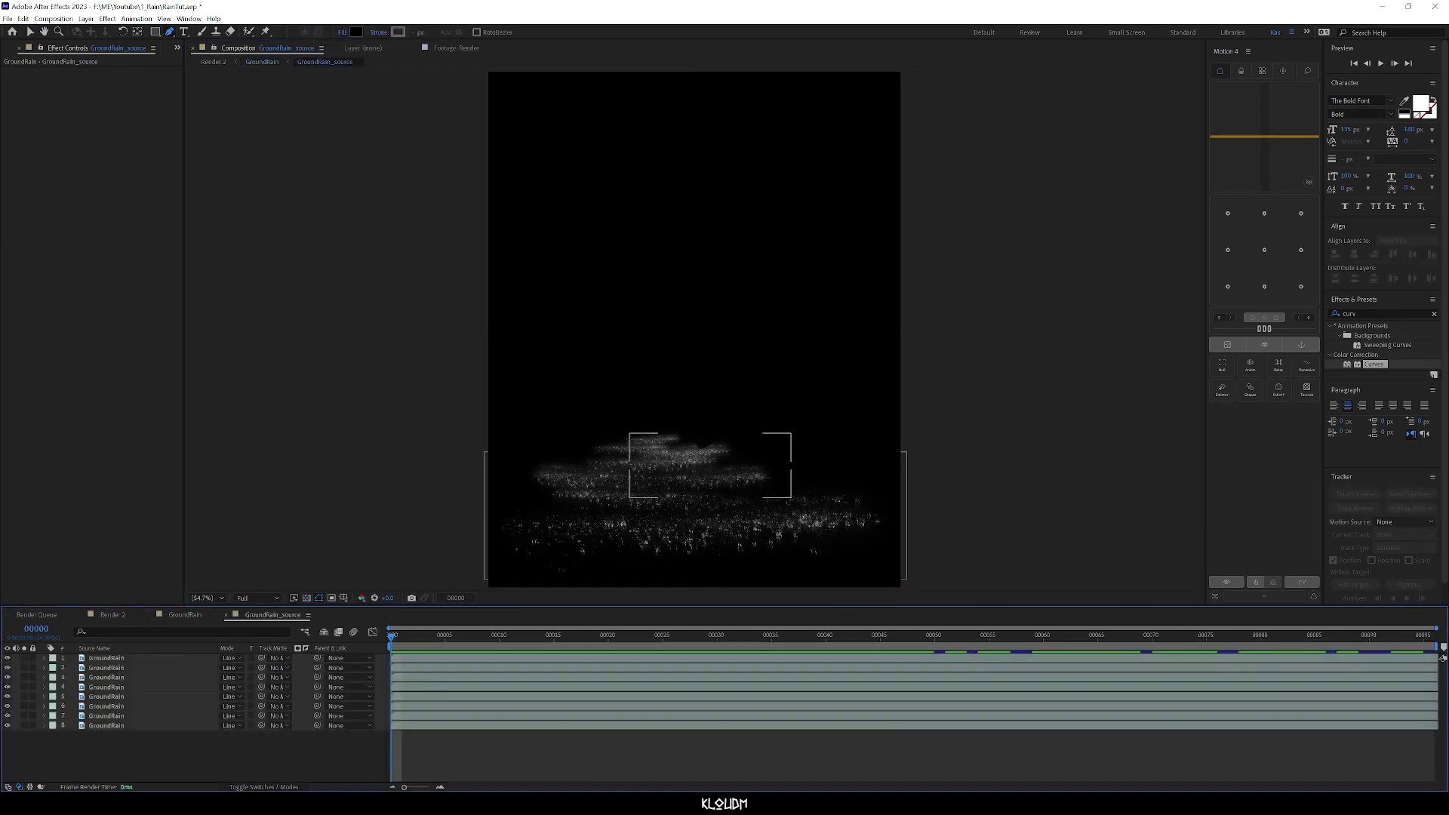
right_click(142, 743)
mouse_move(174, 613)
left_click(317, 631)
type("BG")
key("Return")
key("ctrl+shift+bracketleft")
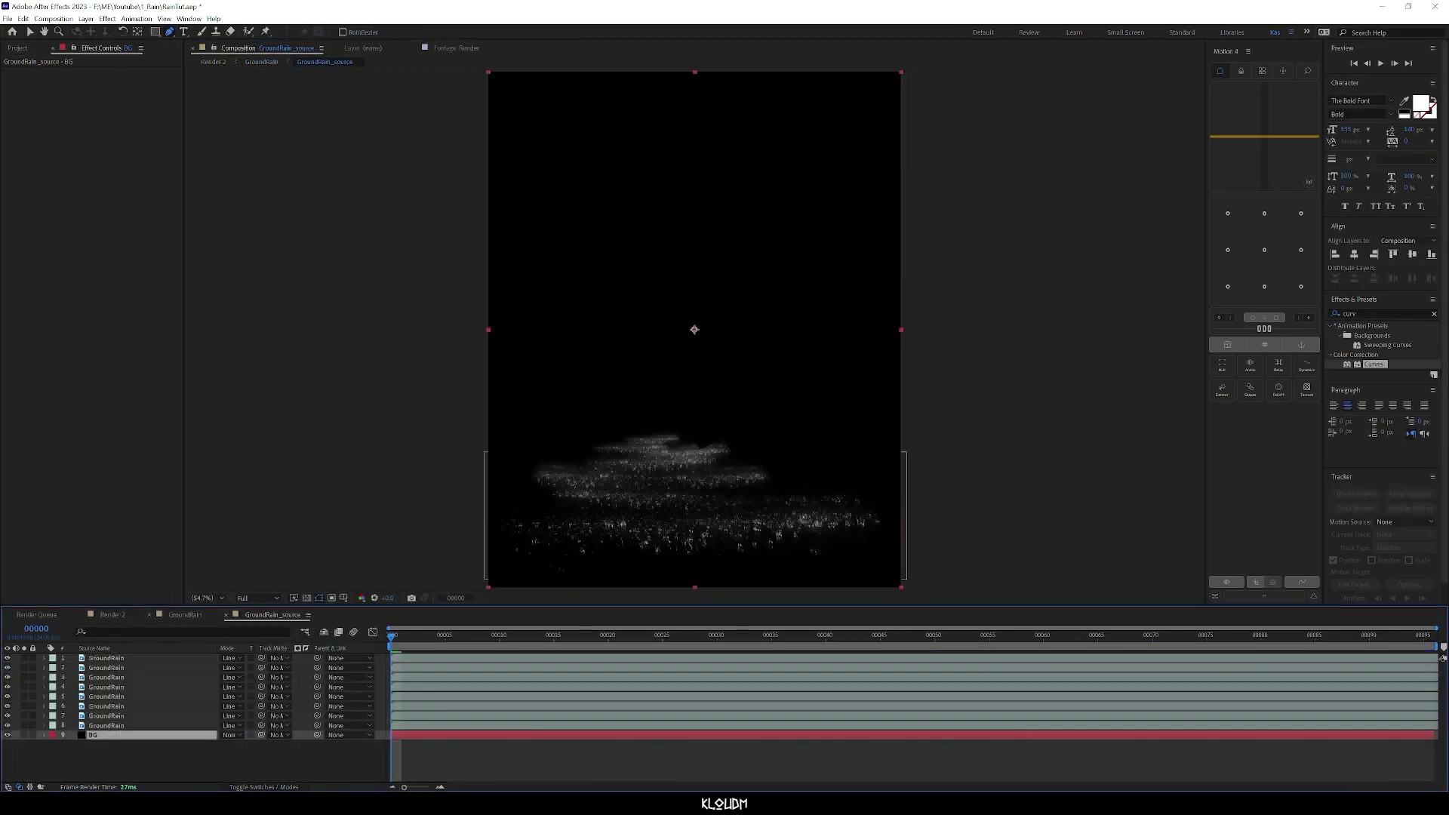
Step: Set the duration of the GroundRain composition to 00160 frames
left_click(185, 615)
mouse_move(391, 636)
left_mouse_down()
mouse_move(444, 636)
mouse_move(391, 636)
left_mouse_up()
left_click(54, 19)
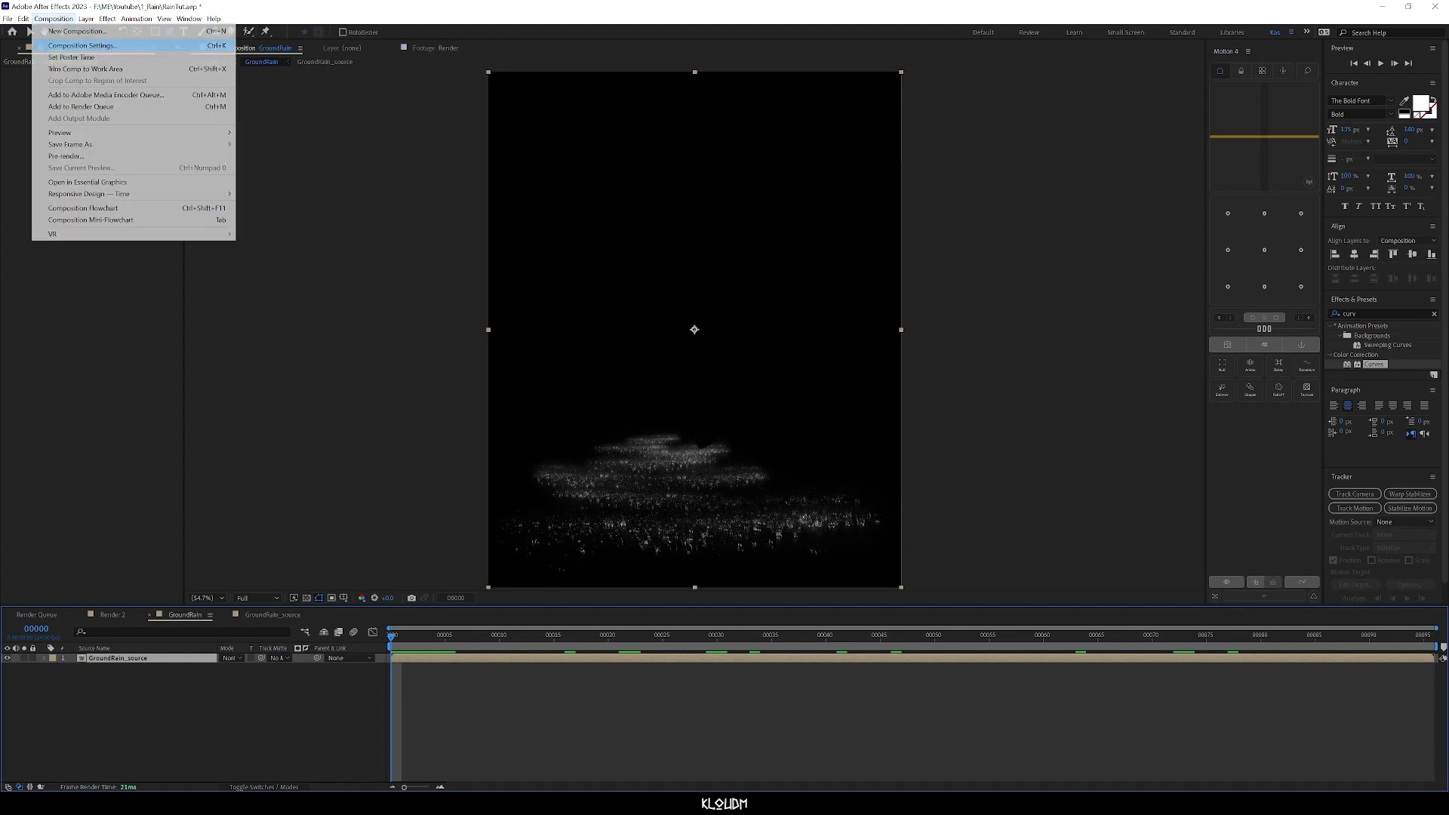
left_click(83, 45)
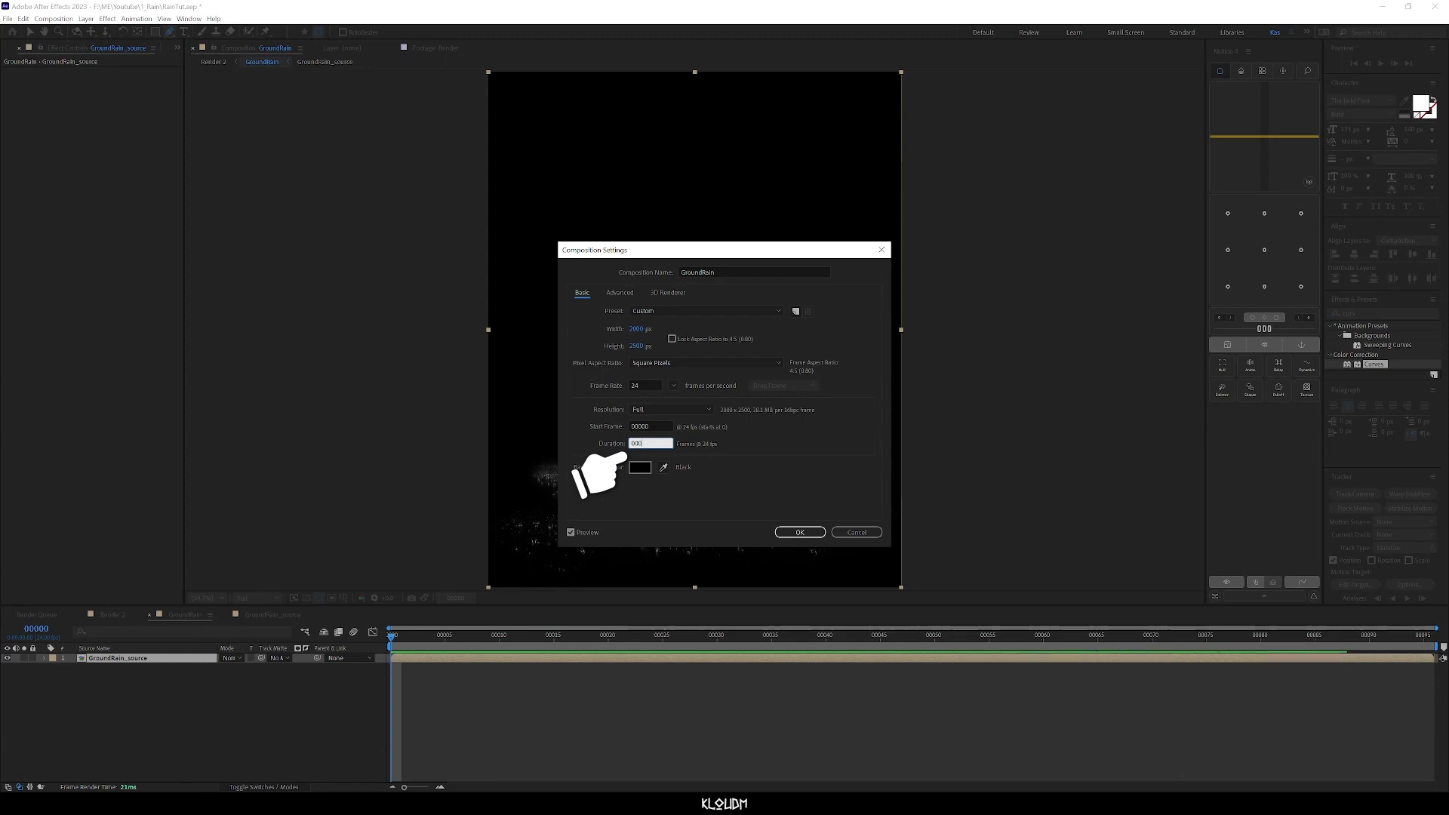
type("001")
key("Return")
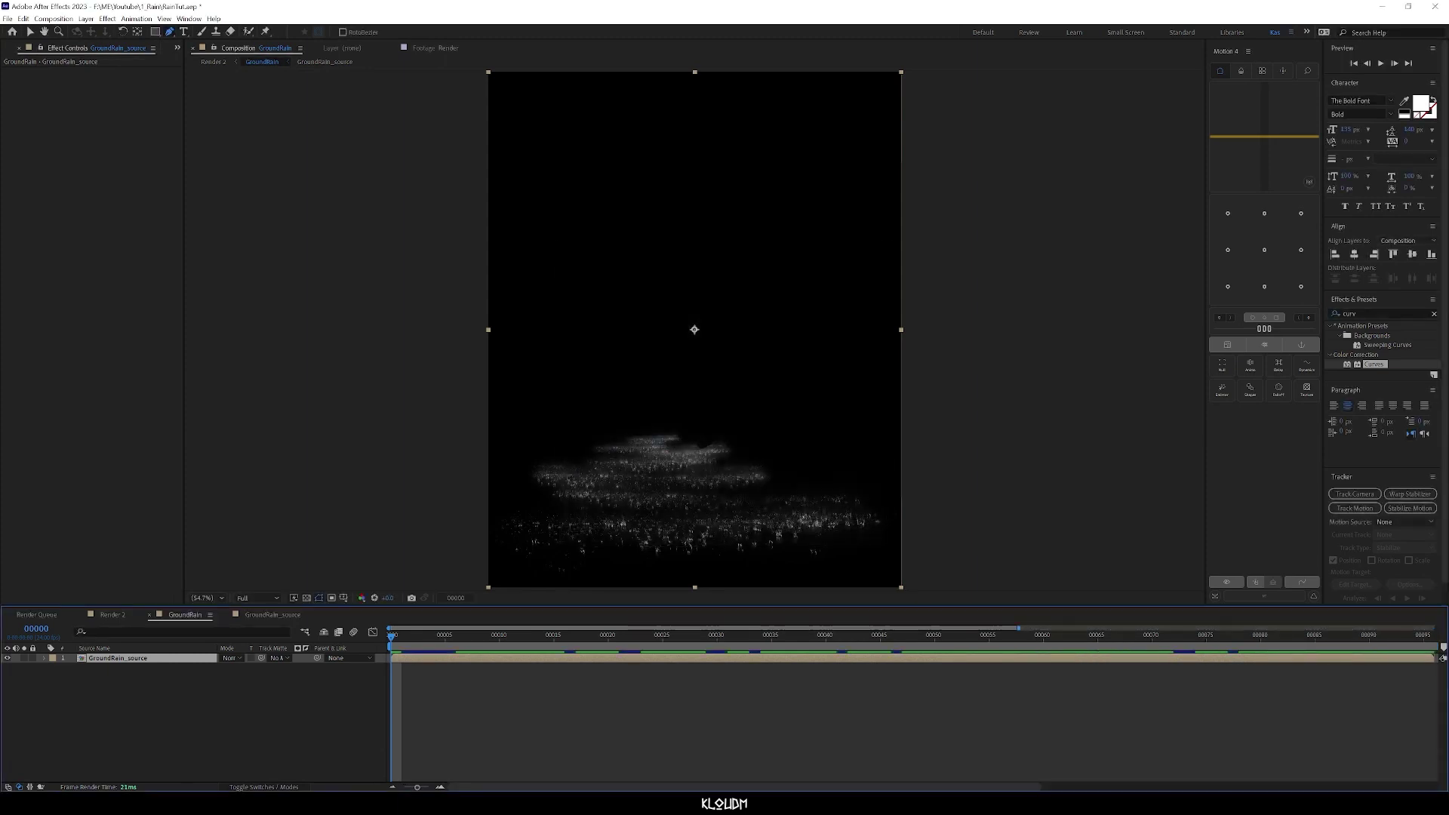
Step: Set the duration of the nested GroundRain_source composition to 00160 frames
double_click(117, 658)
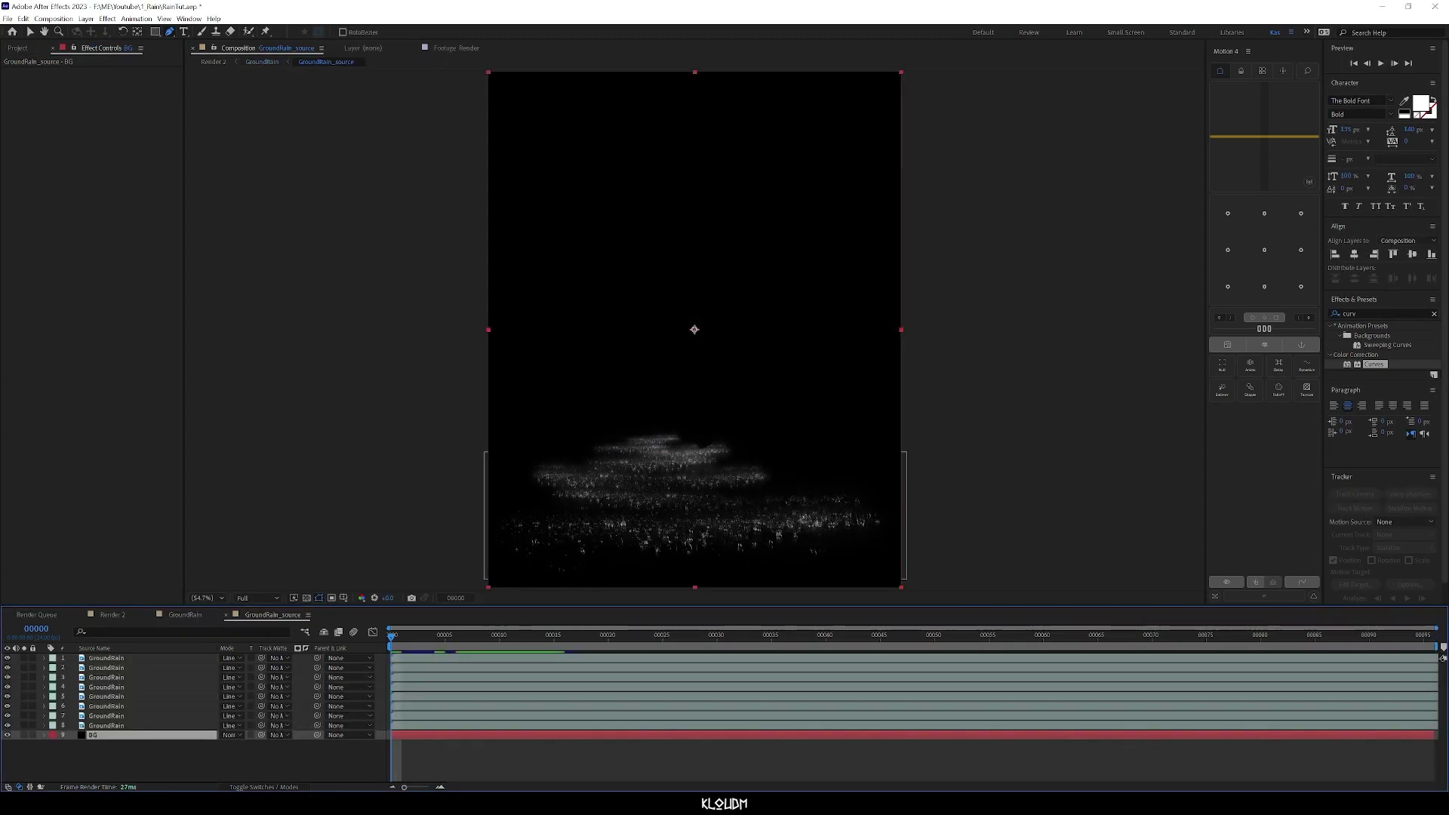
left_click(53, 19)
left_click(68, 43)
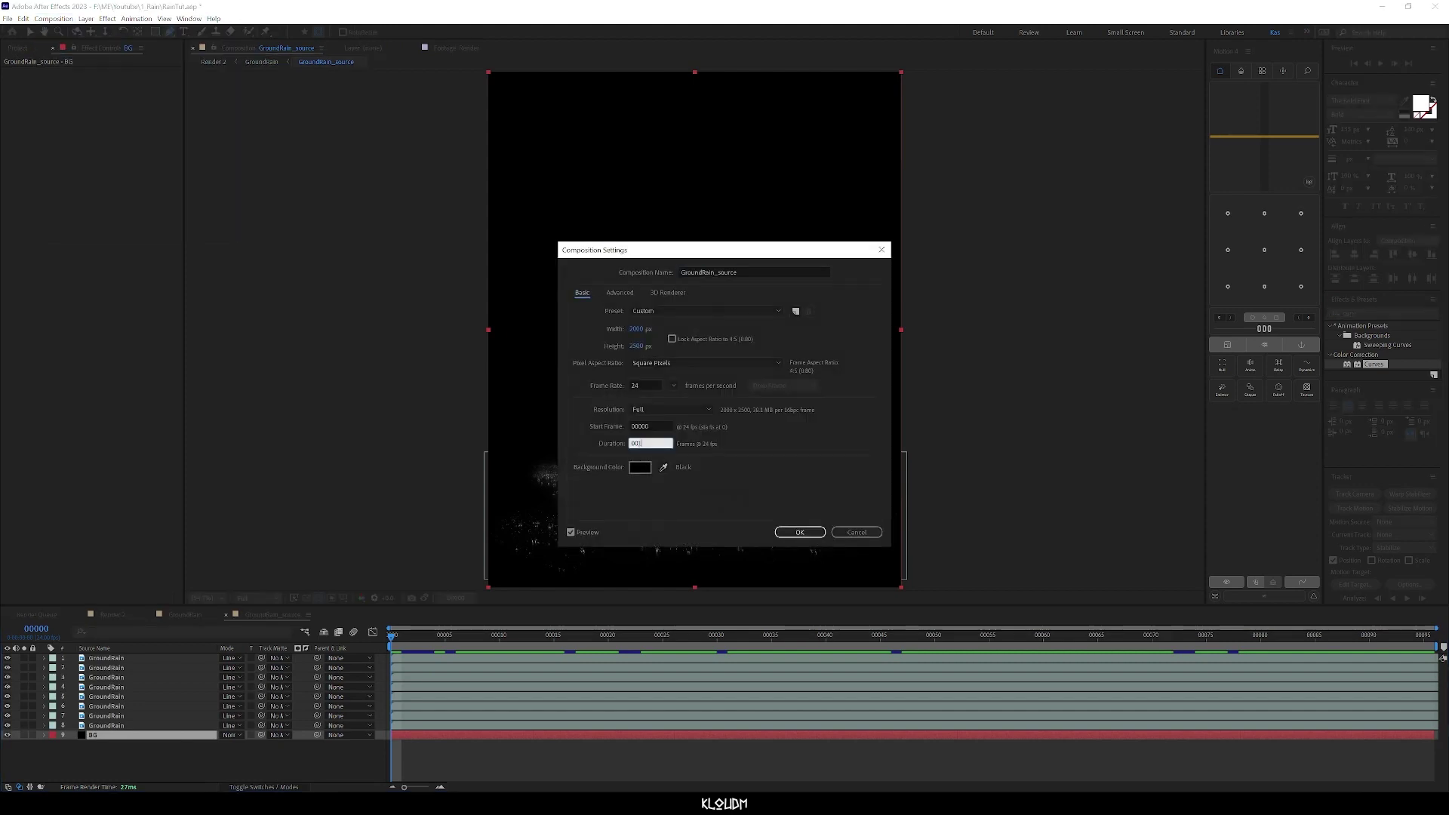
type("00160")
key("Return")
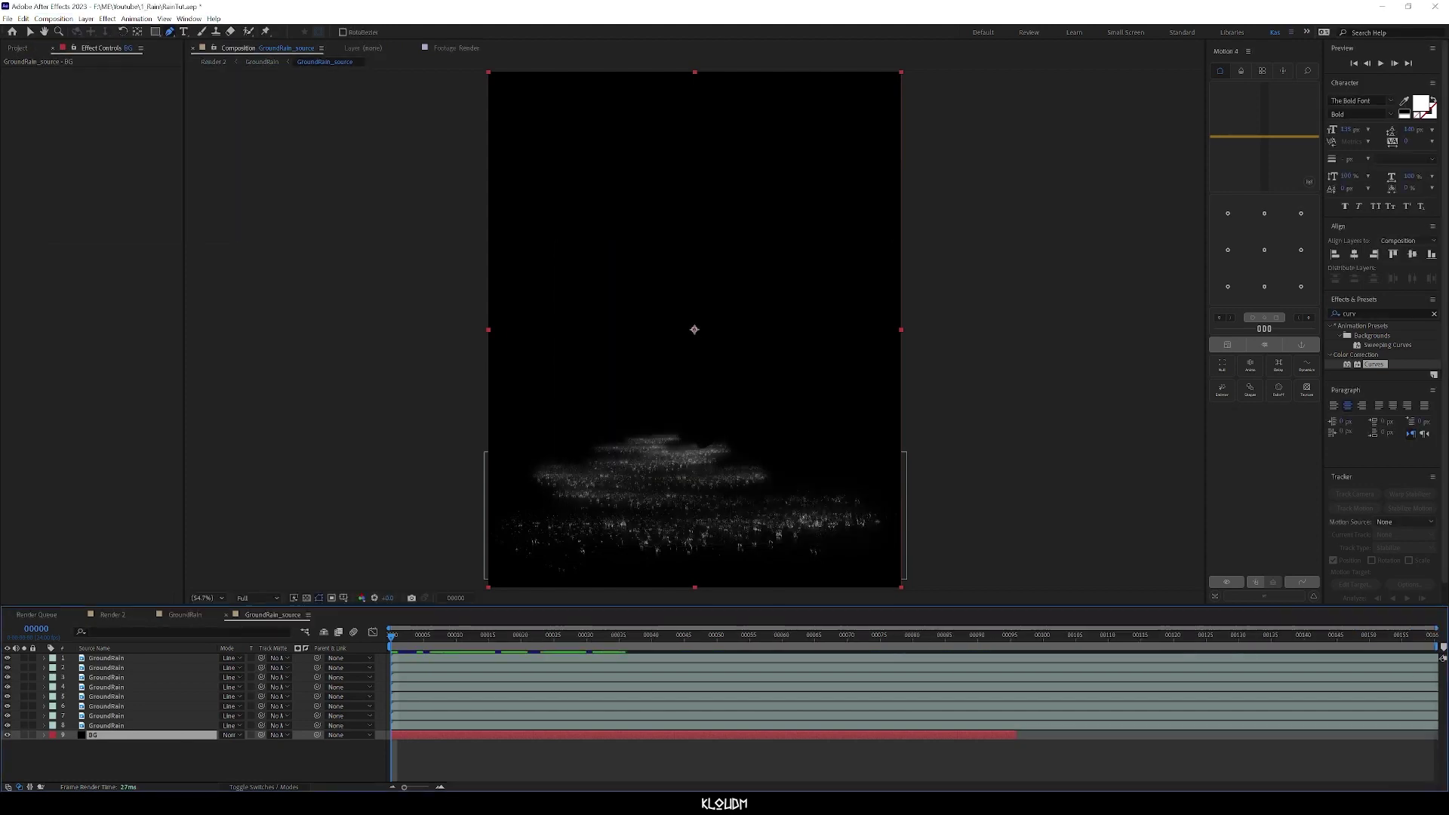
Step: Extend the BG solid and, in the GroundRain composition, the GroundRain_source layer to the end of the timeline
left_click_drag(1016, 735, 1438, 735)
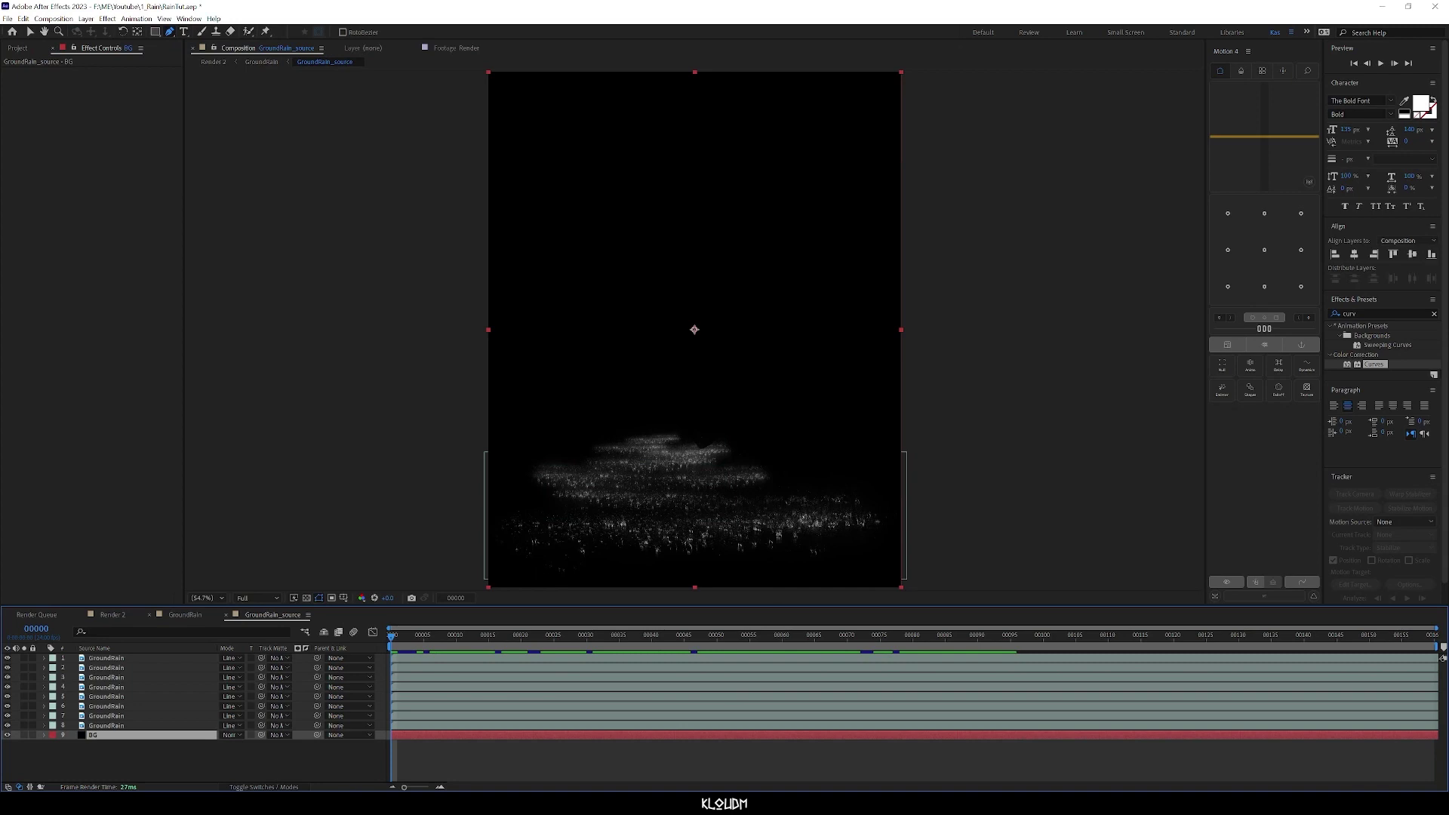
left_click(185, 615)
left_click_drag(1015, 658, 1435, 658)
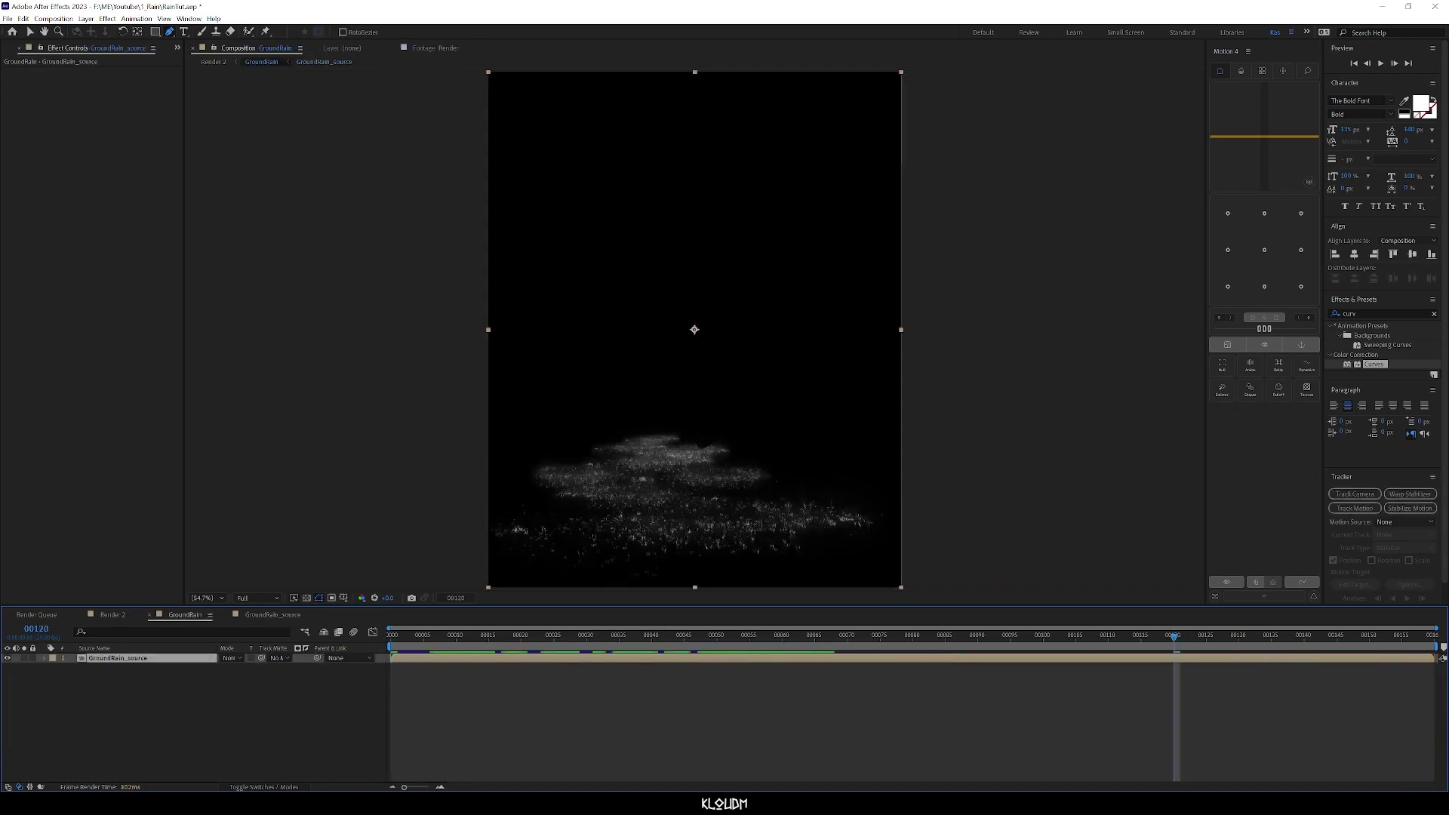
Step: Trim the start of the GroundRain_source layer to frame 40 and duplicate the layer
left_click(392, 636)
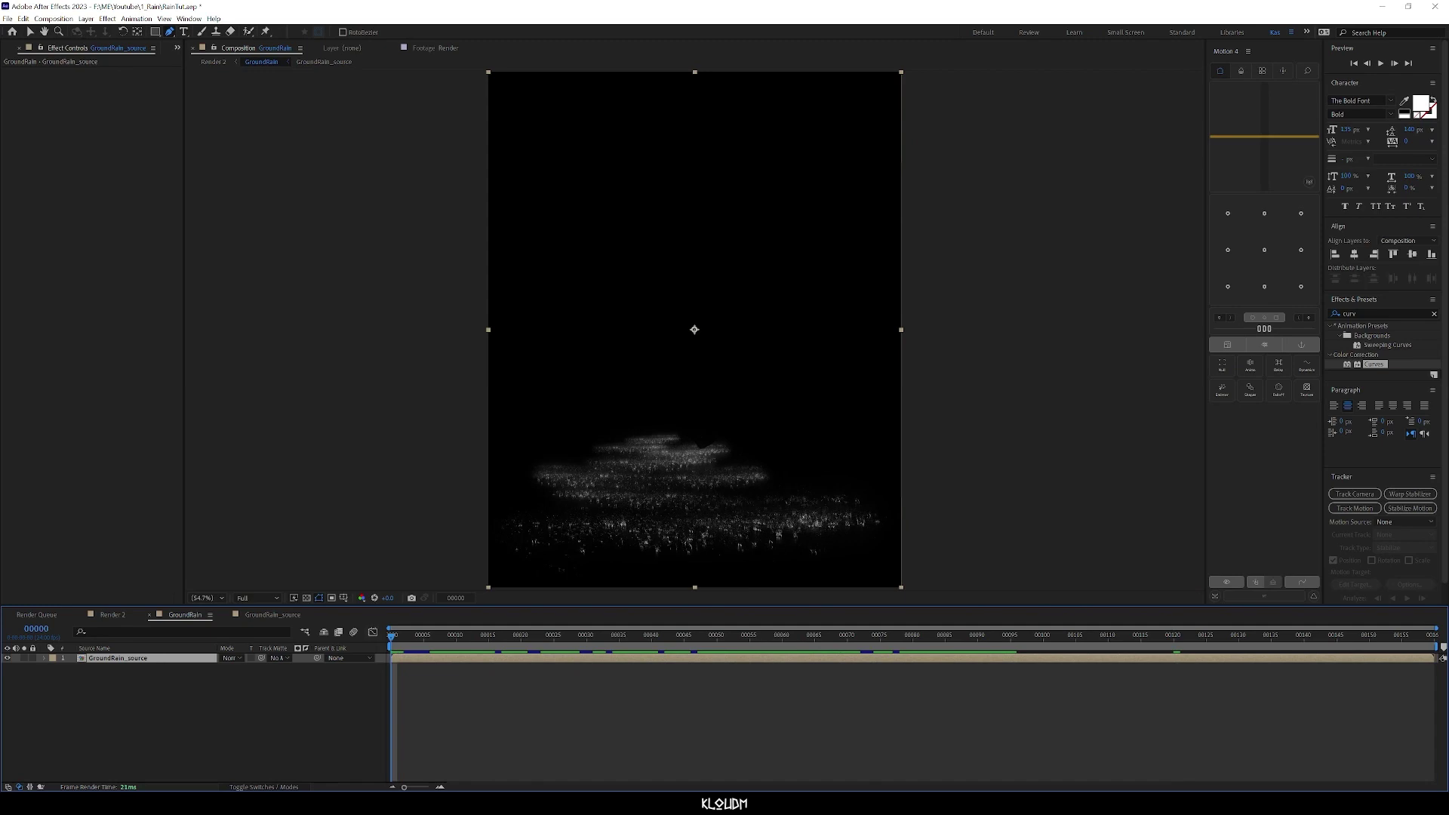
key("space")
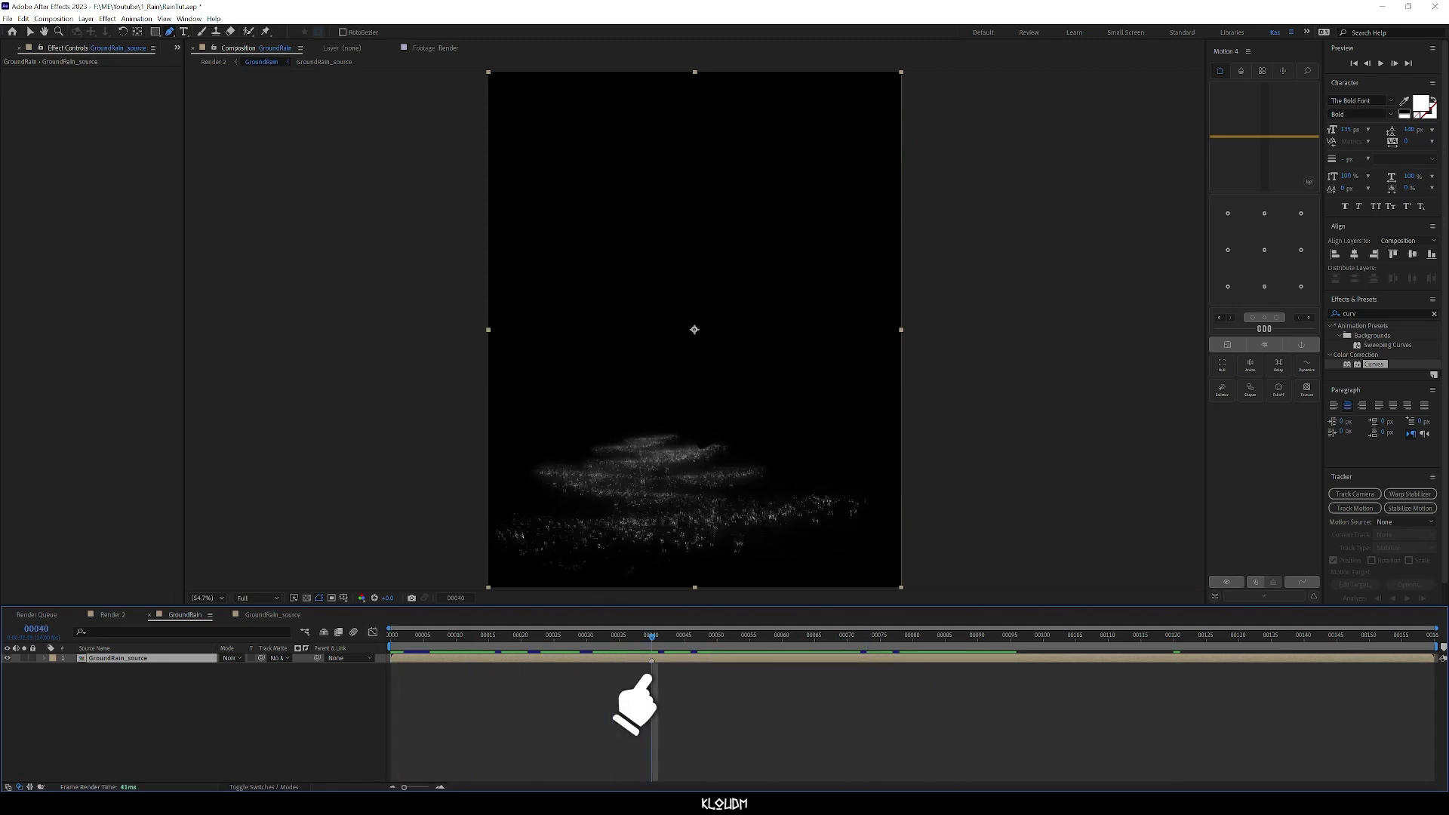
key("alt+bracketleft")
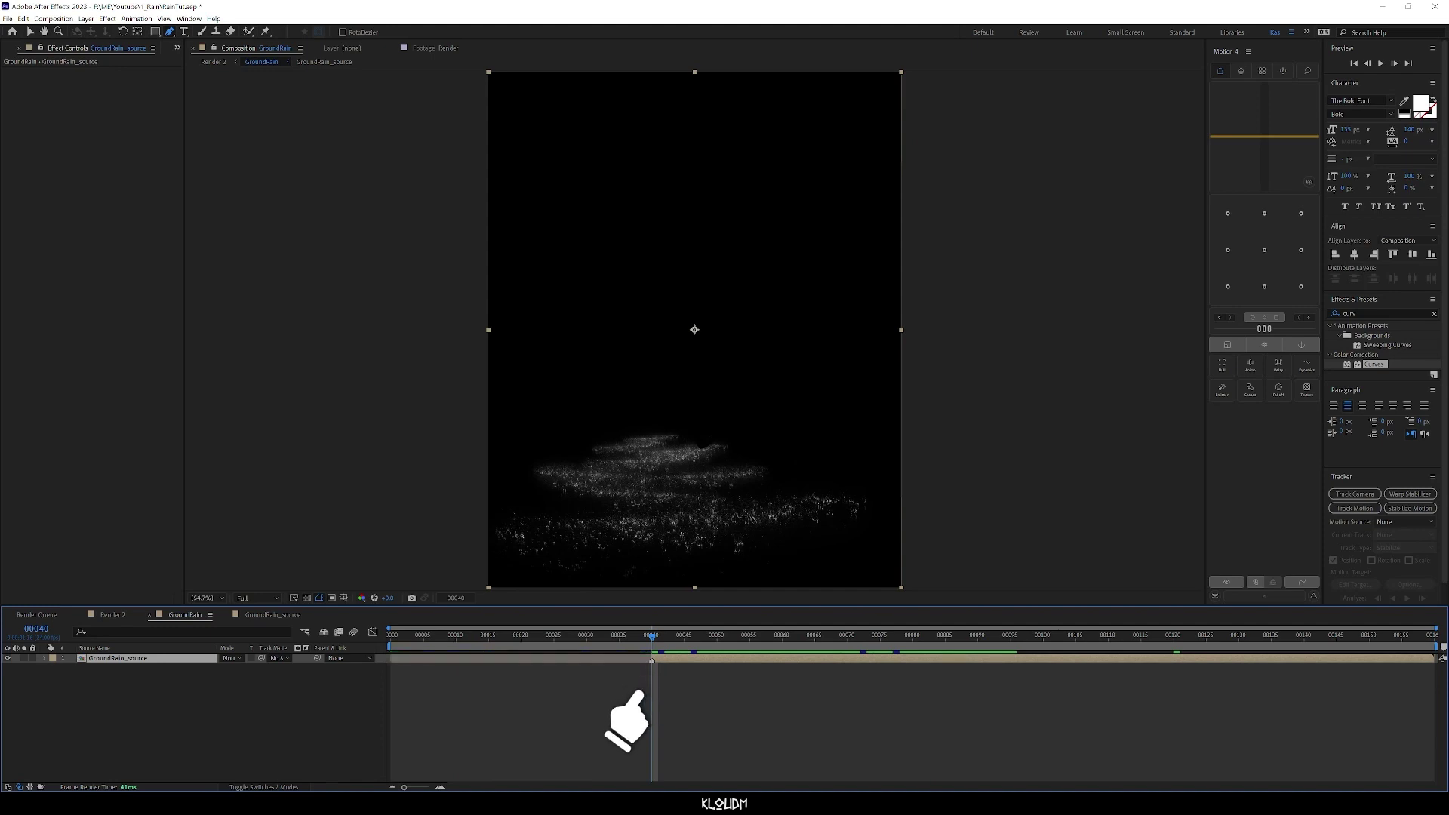
key("ctrl+d")
Step: Shift the lower GroundRain_source copy so that it starts at frame 0
key("Home")
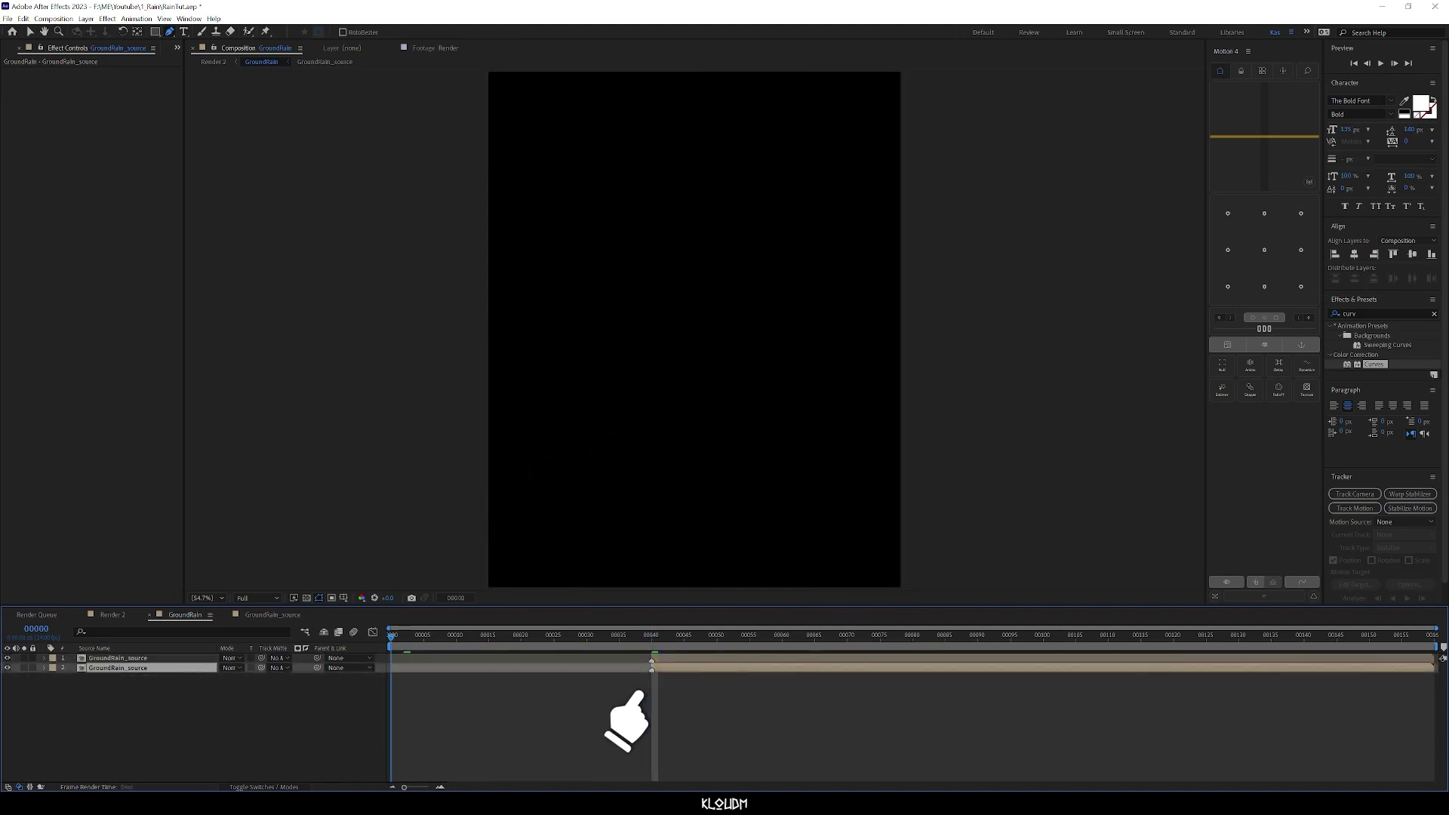
key("bracketleft")
key("bracketleft")
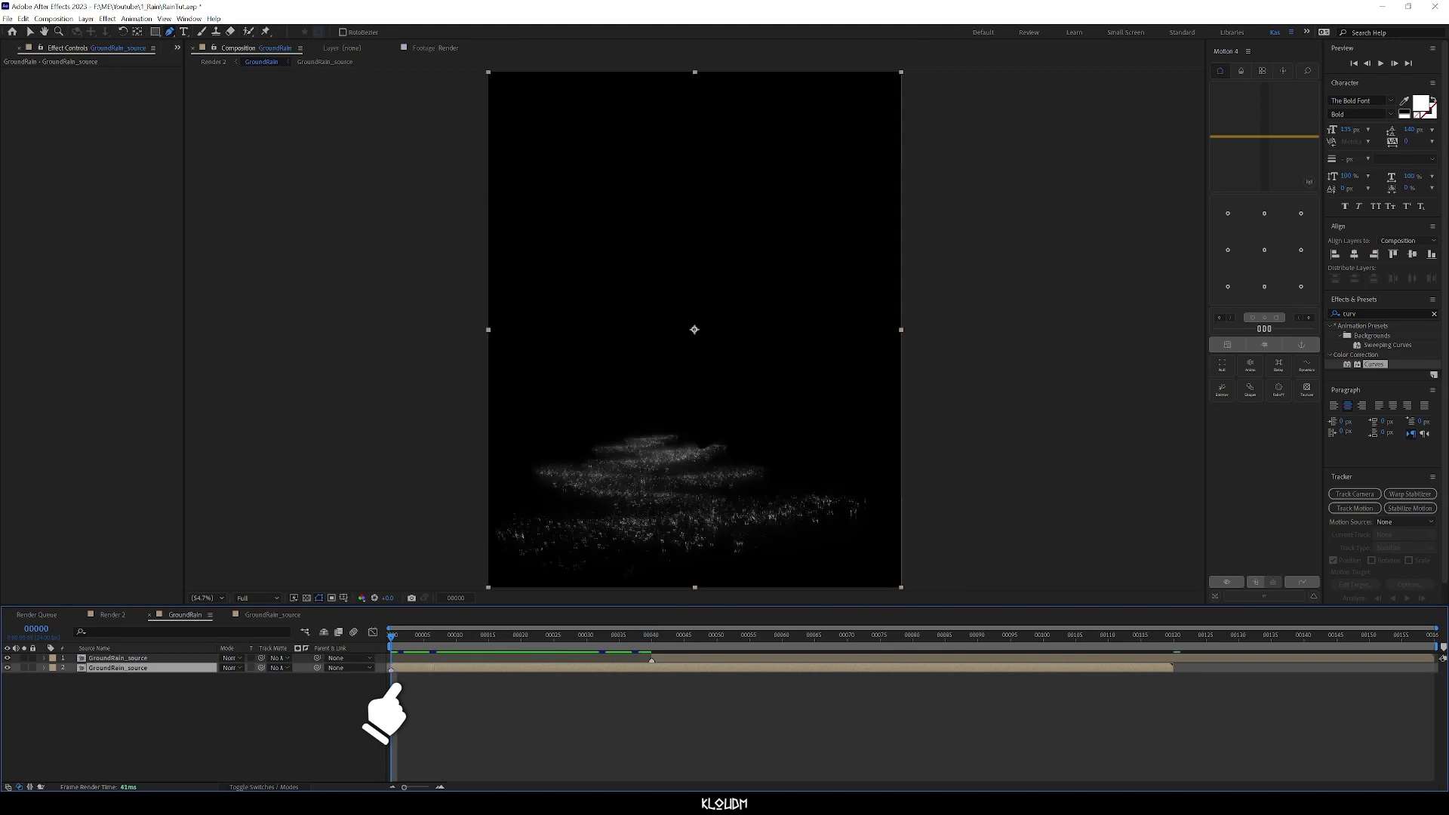
Step: Shift the upper GroundRain_source copy so that it starts at frame 120, where the lower copy ends
key("ctrl+Up")
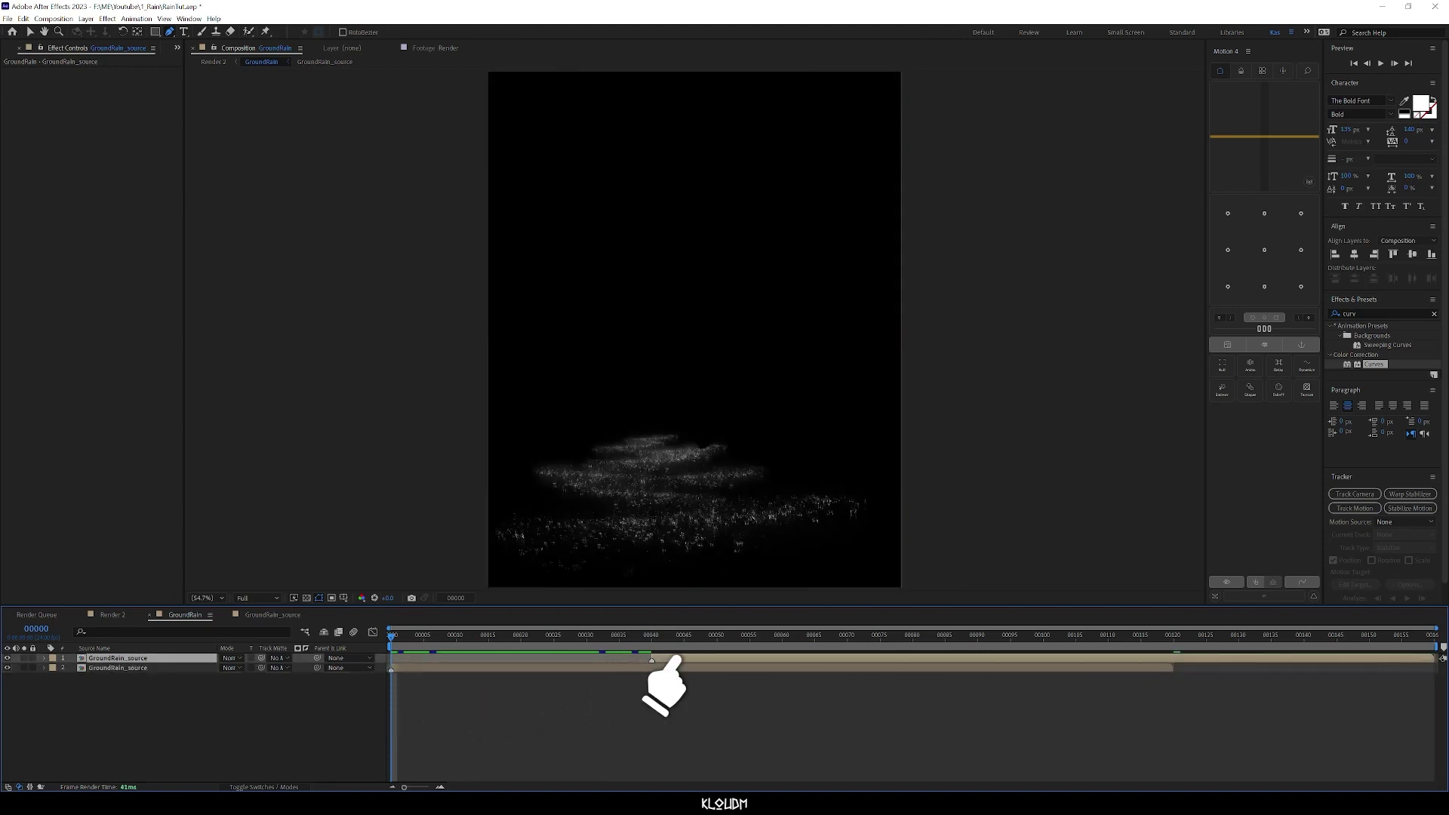
key("o")
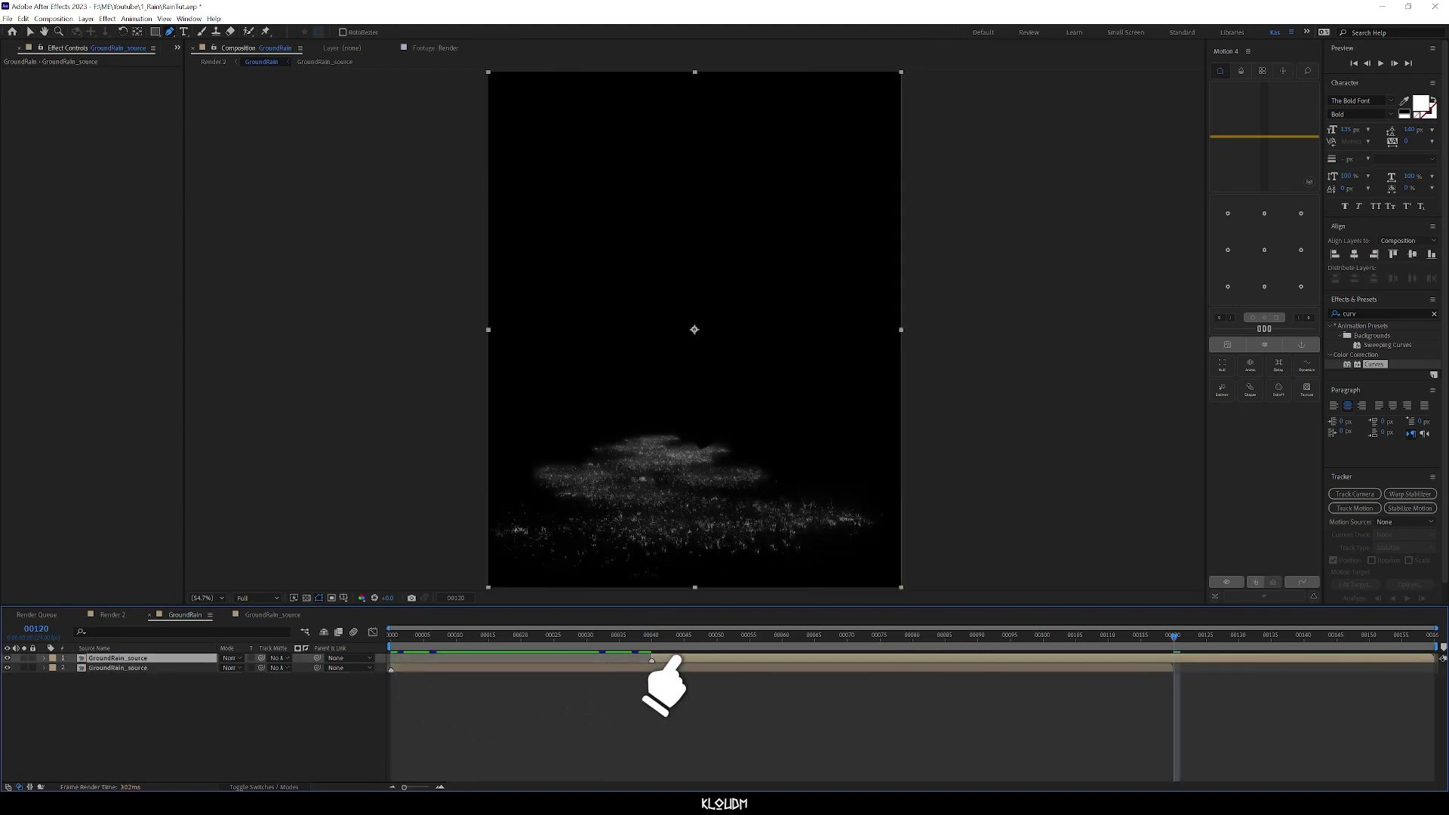
left_click_drag(675, 658, 1197, 658)
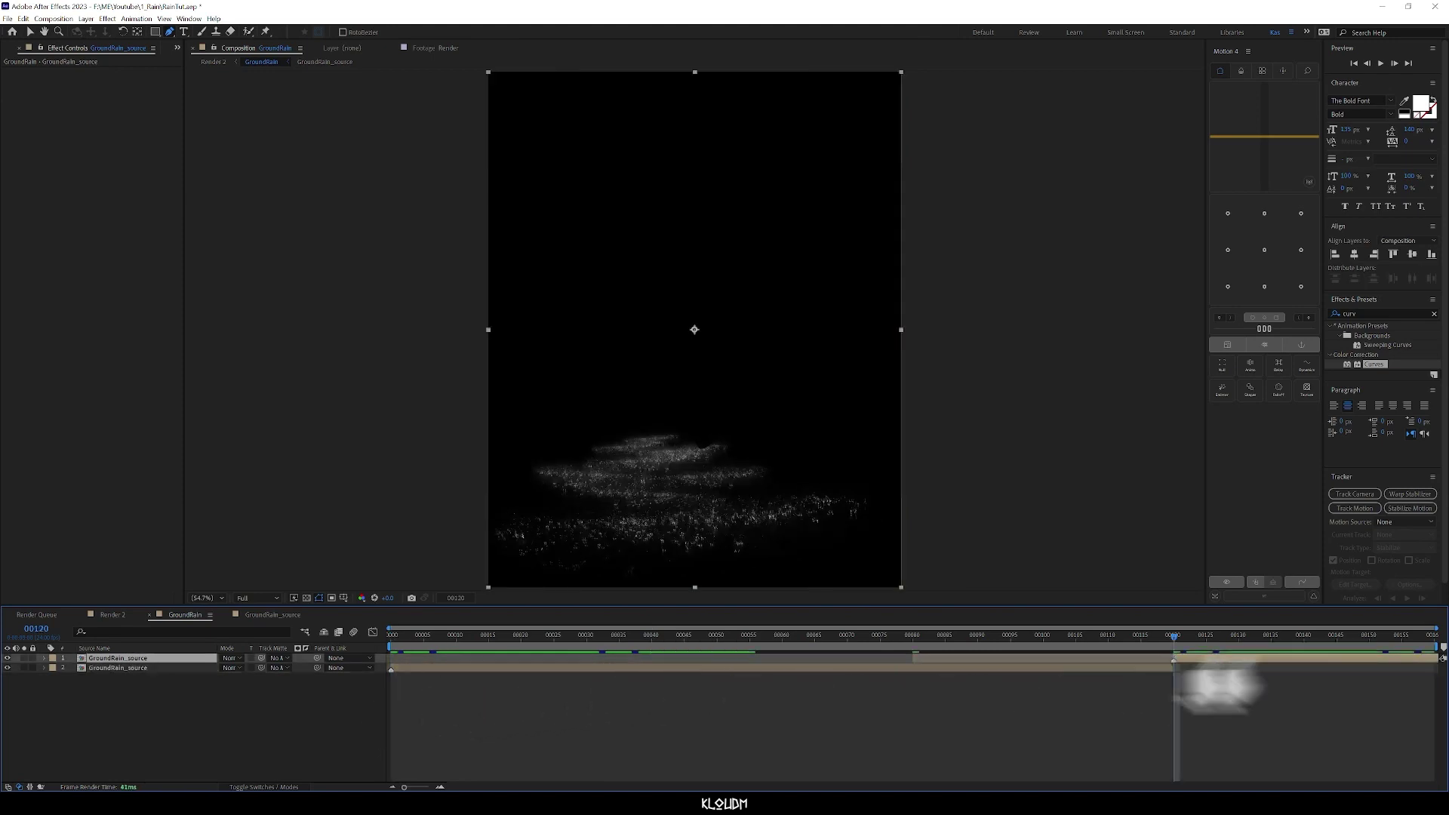
Step: End the work area at frame 120 and extend the upper copy's start back to frame 80
key("b")
left_click(912, 638)
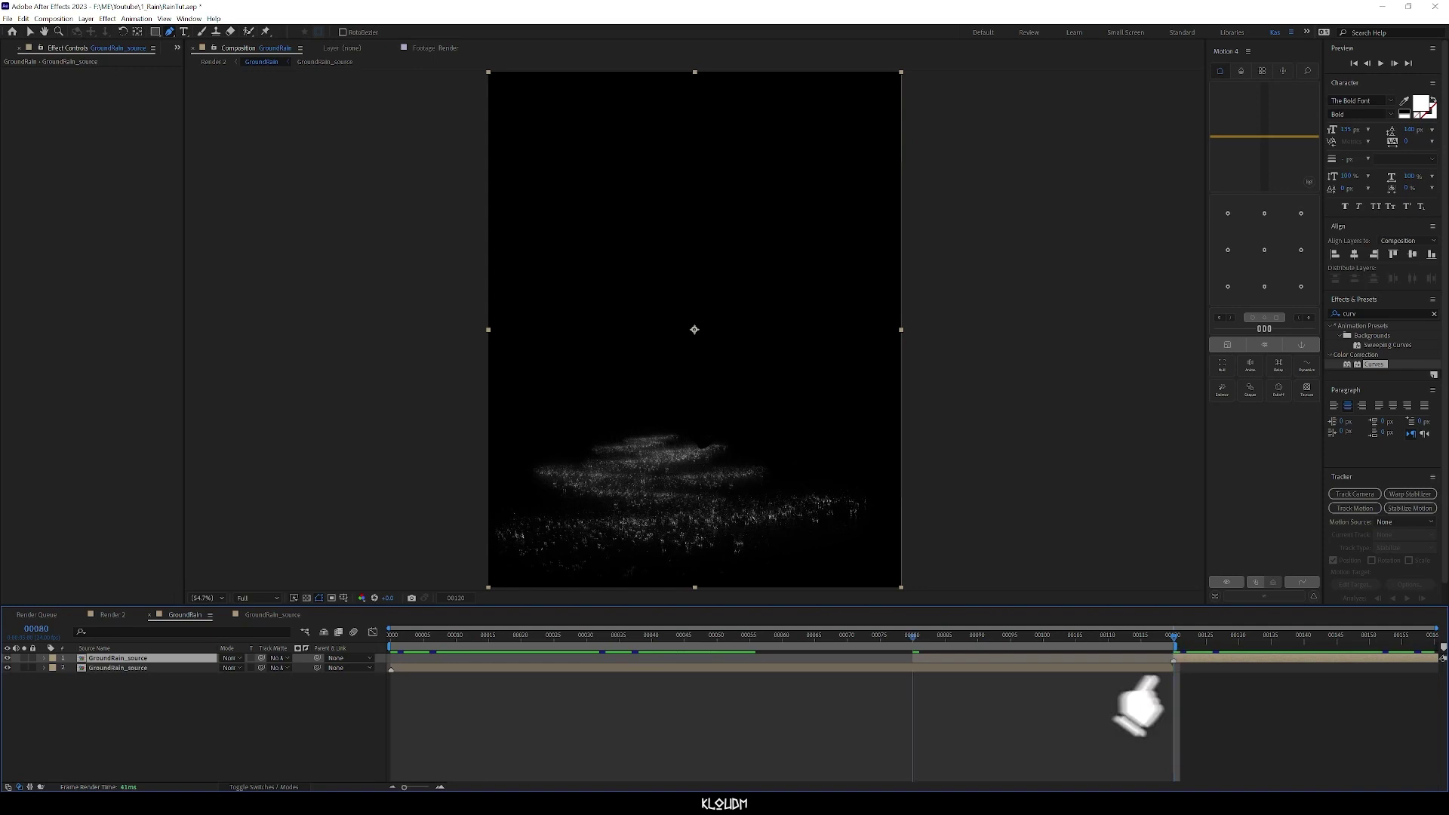
key("alt+bracketleft")
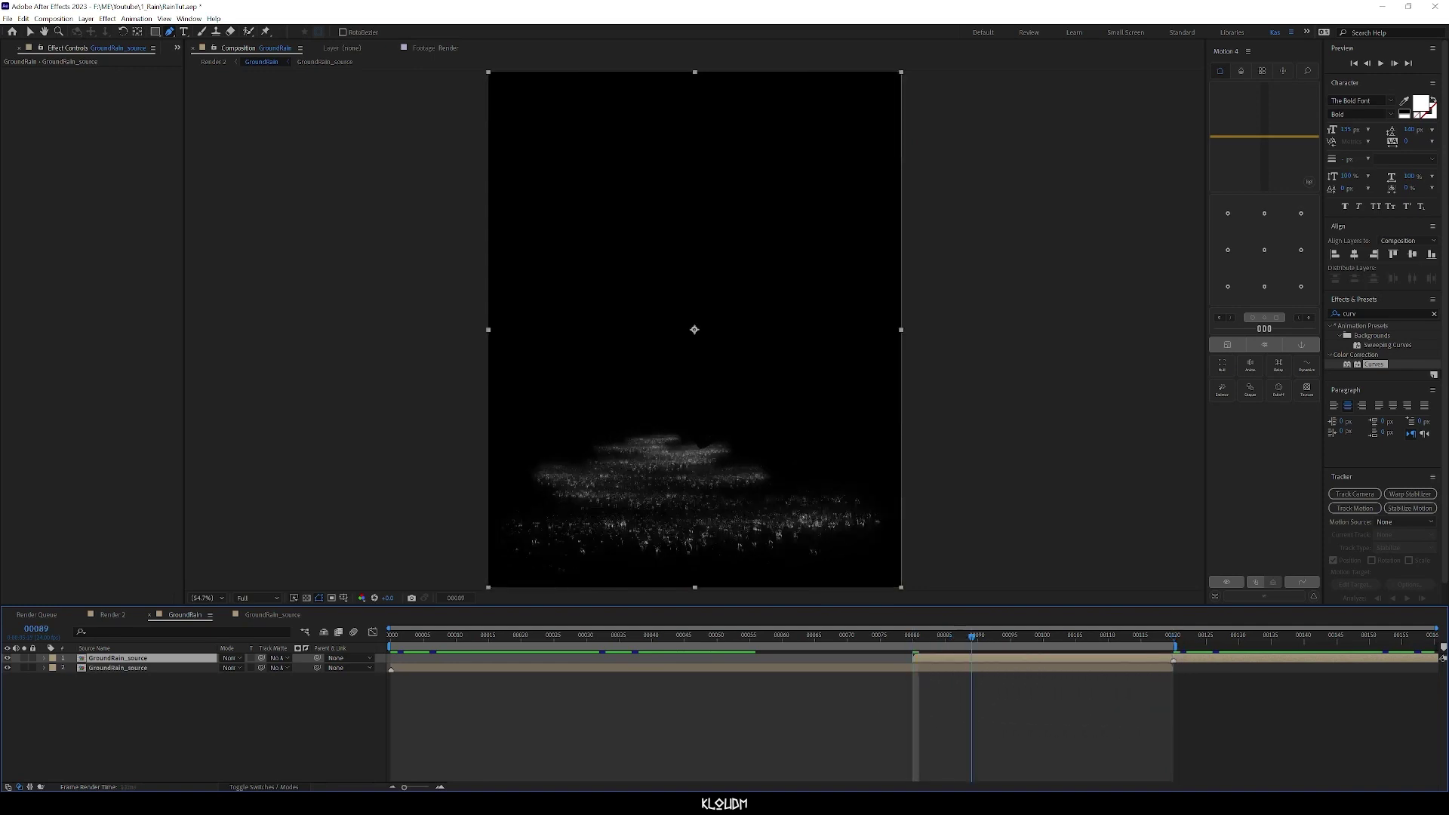
Step: Keyframe the upper copy's opacity from 0% at frame 80 to 100% at frame 119
left_click_drag(1065, 636, 912, 636)
key("t")
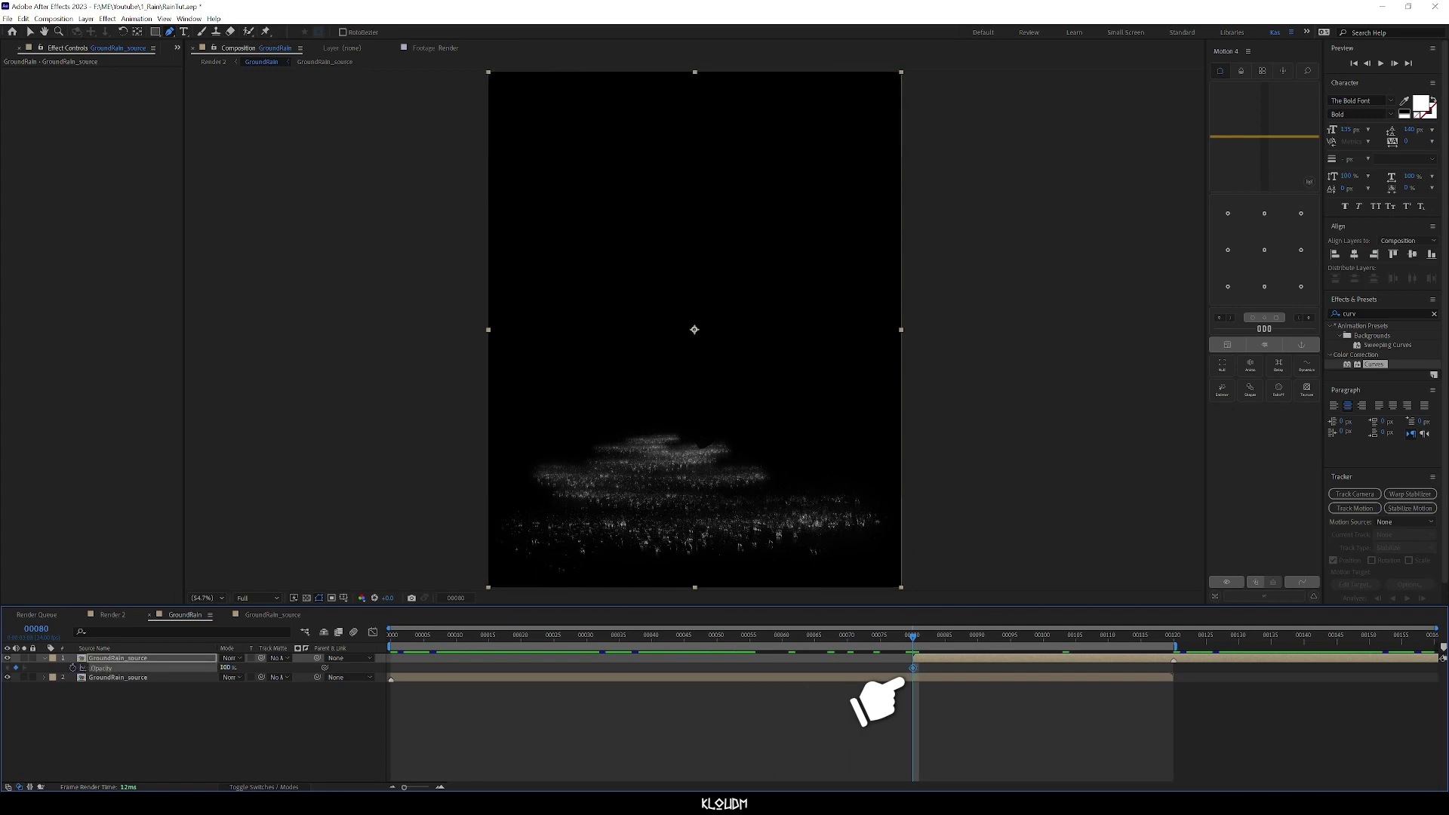
type("0")
key("Return")
key("k")
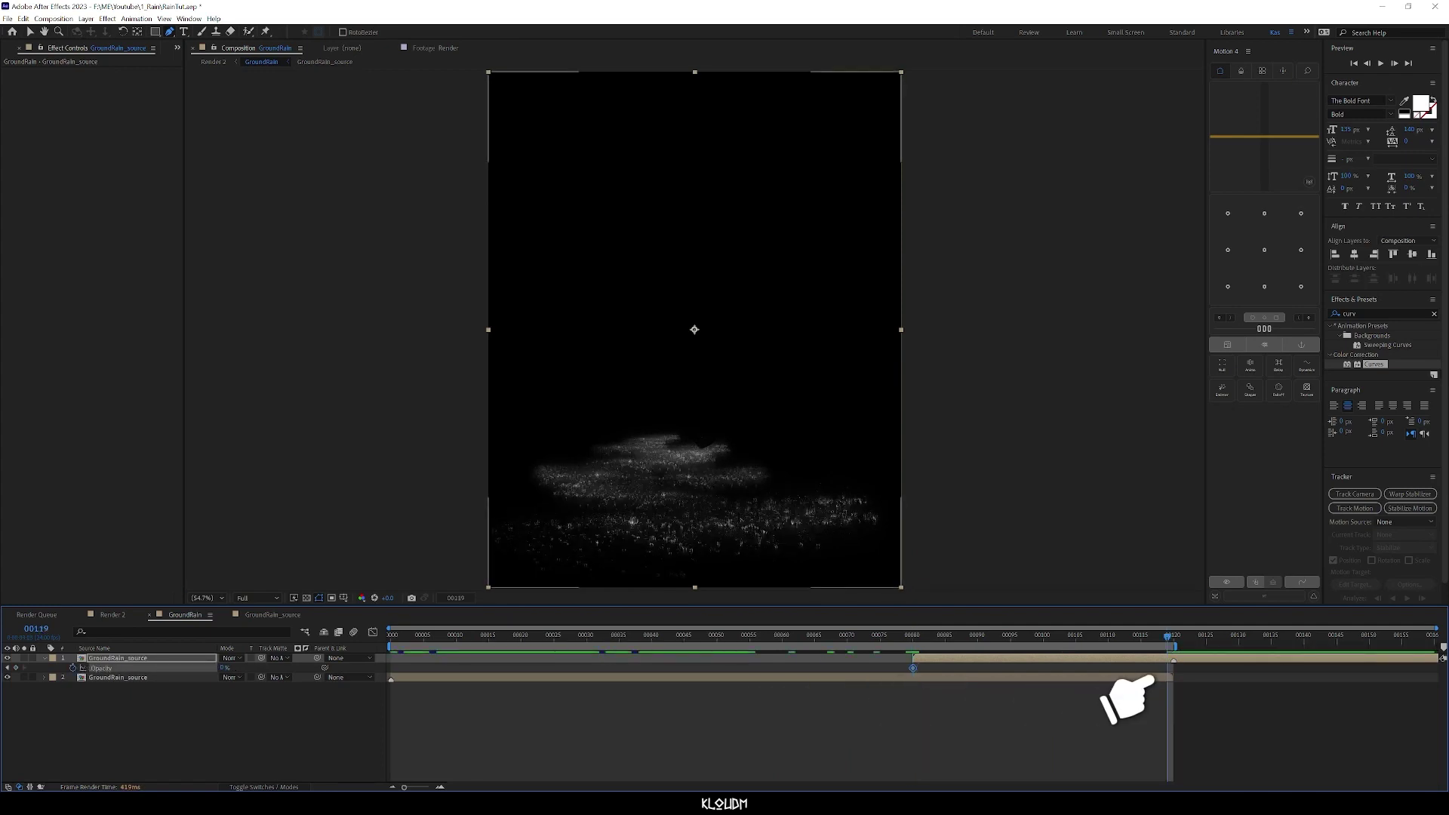
type("100")
key("Return")
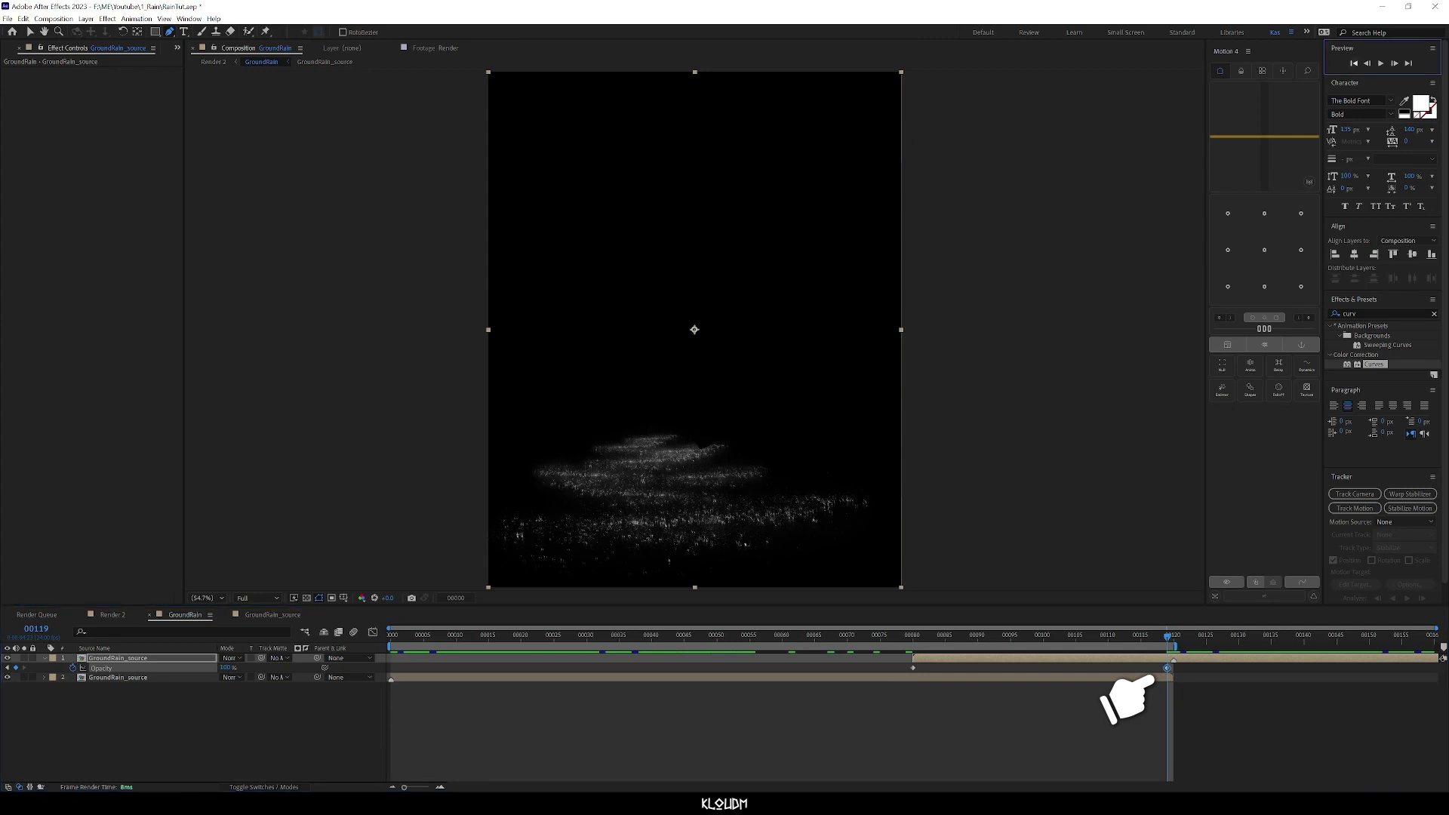
Step: Trim the GroundRain composition to its work area and move the last opacity keyframe to the composition's end
key("End")
right_click(1154, 647)
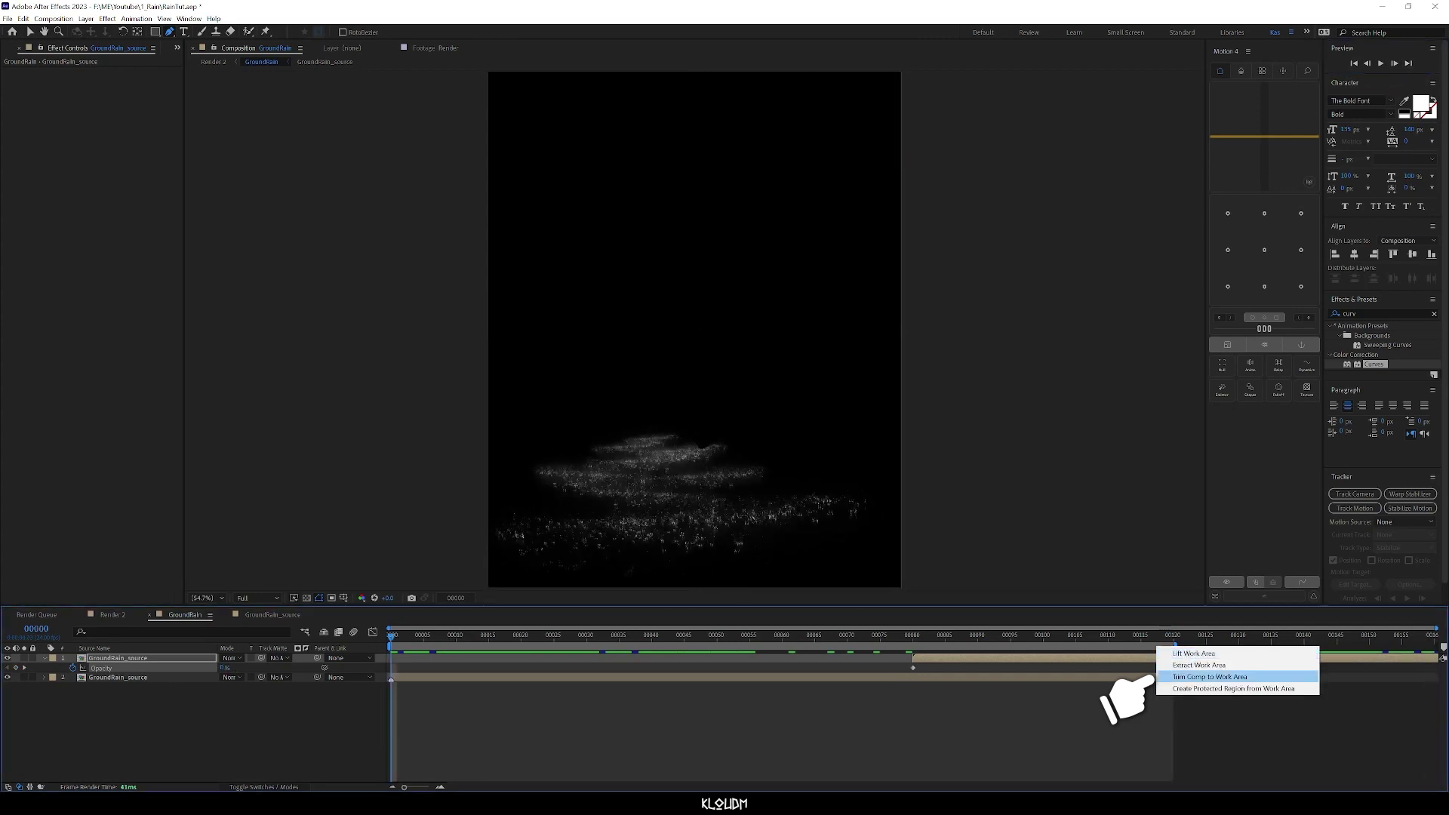
left_click(1200, 671)
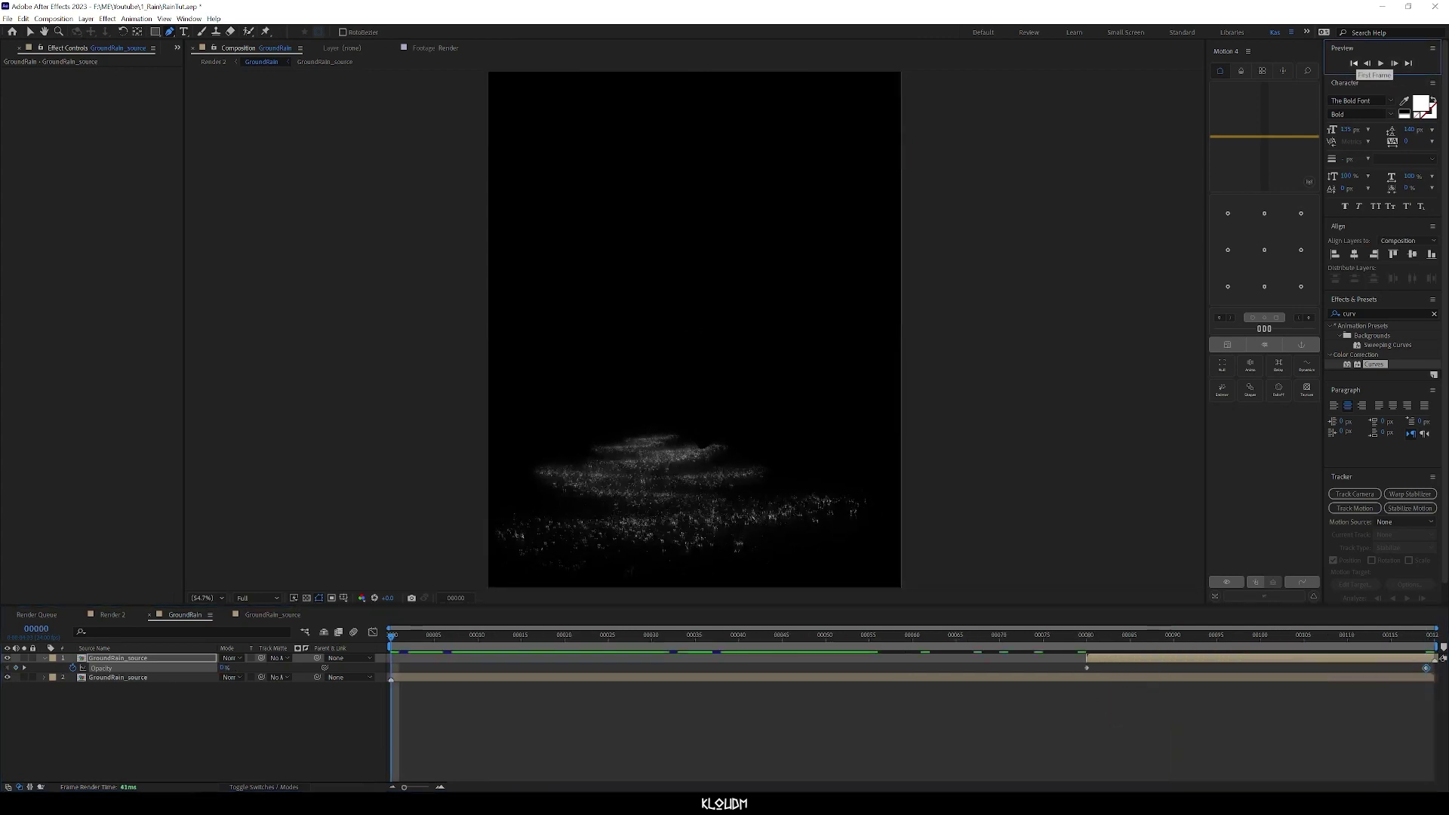
left_click_drag(1429, 636, 1270, 636)
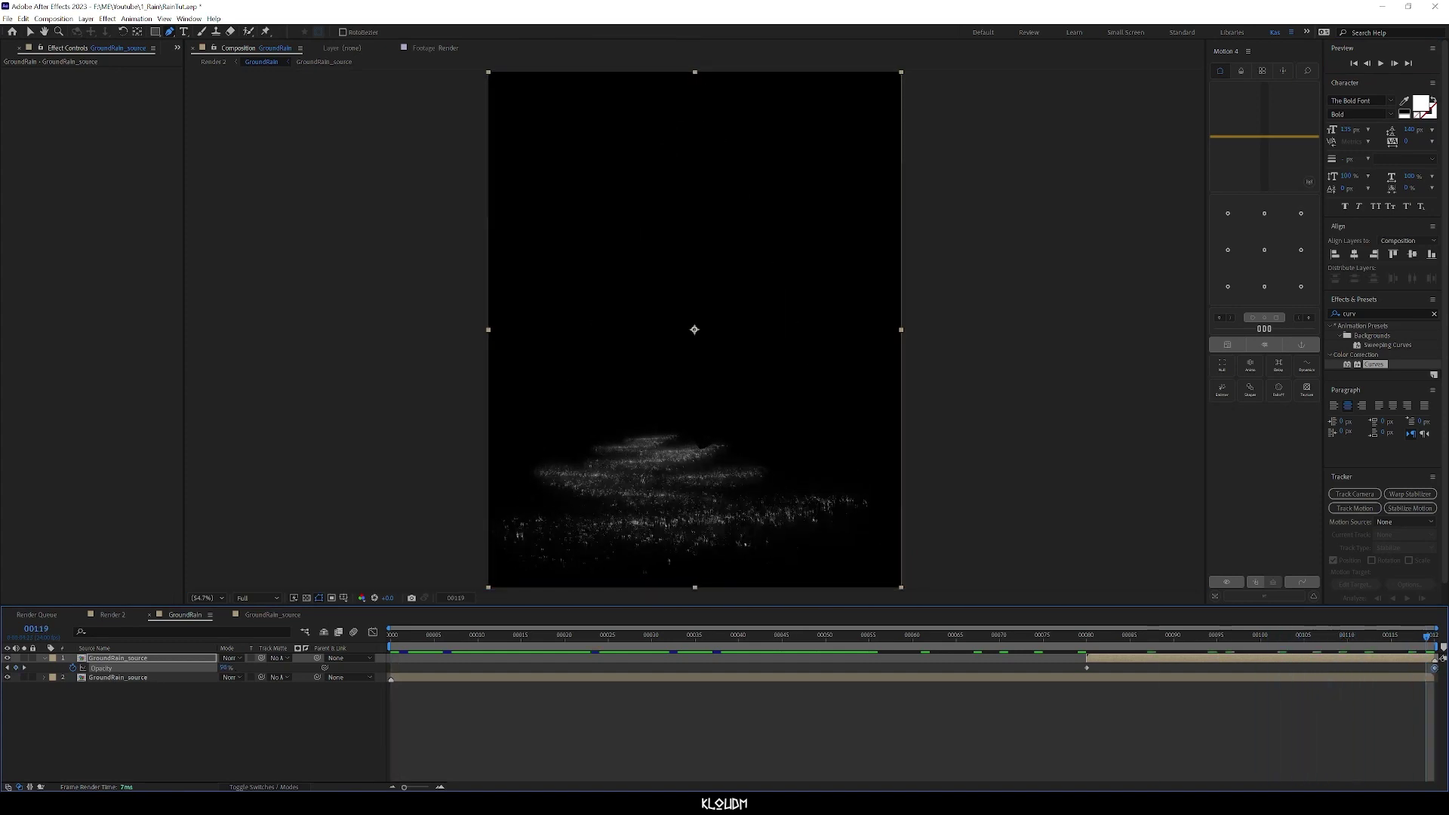
Step: Scale and position the Rain footage over the swing scene and match its blending mode to the GroundRain layer's
key("space")
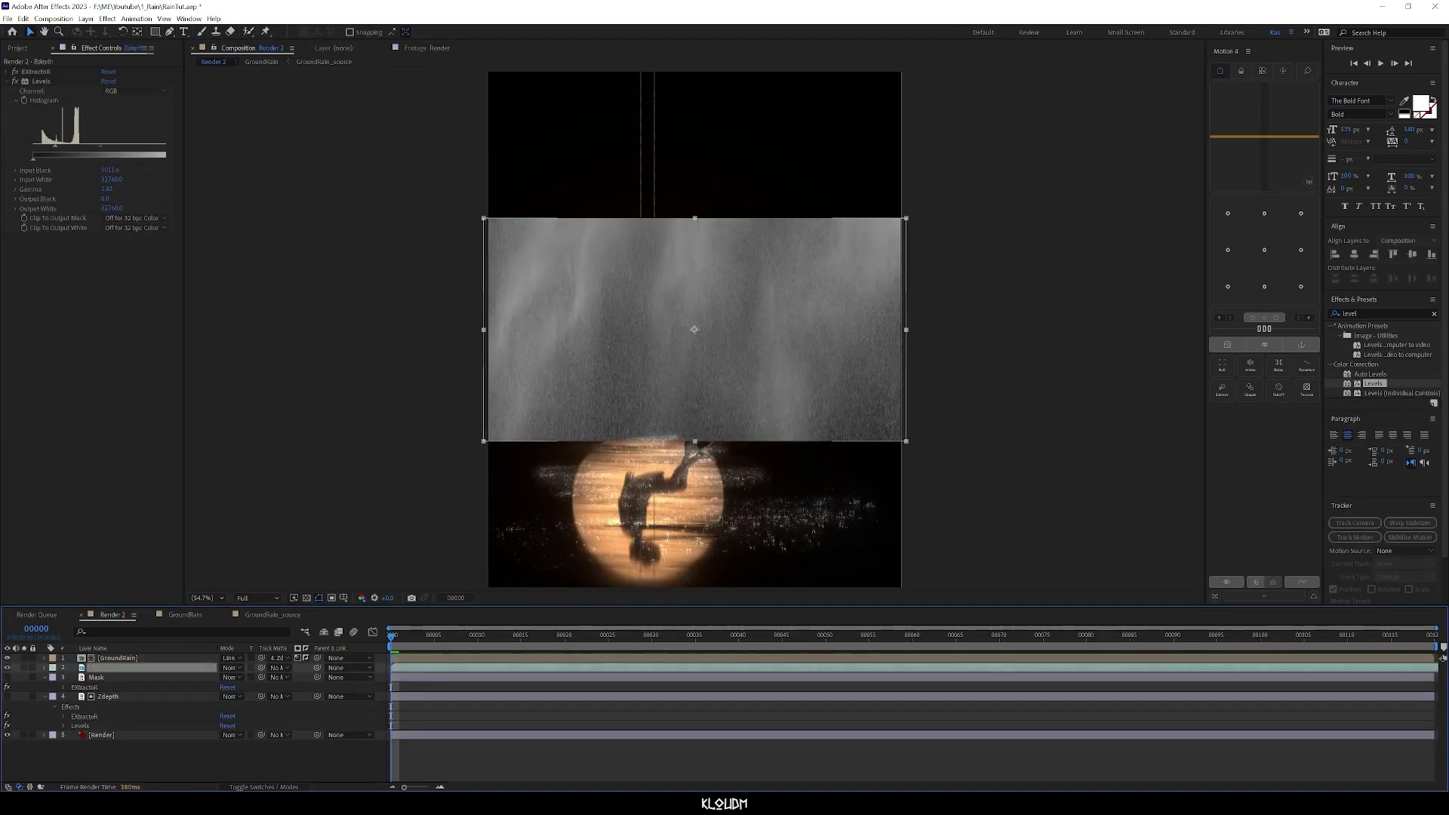
scroll(694, 330, "down", 1)
left_click_drag(238, 677, 293, 677)
left_click_drag(692, 362, 689, 332)
left_click(232, 668)
left_click(260, 374)
Step: Apply the Curves effect to the Rain layer and pull the RGB curve's midpoint down to darken it
left_click(1357, 313)
type("curv")
double_click(1373, 364)
left_click_drag(106, 177, 122, 204)
Step: Draw a large rounded mask around the rain, feather its edge and preview the scene
scroll(686, 272, "down", 2)
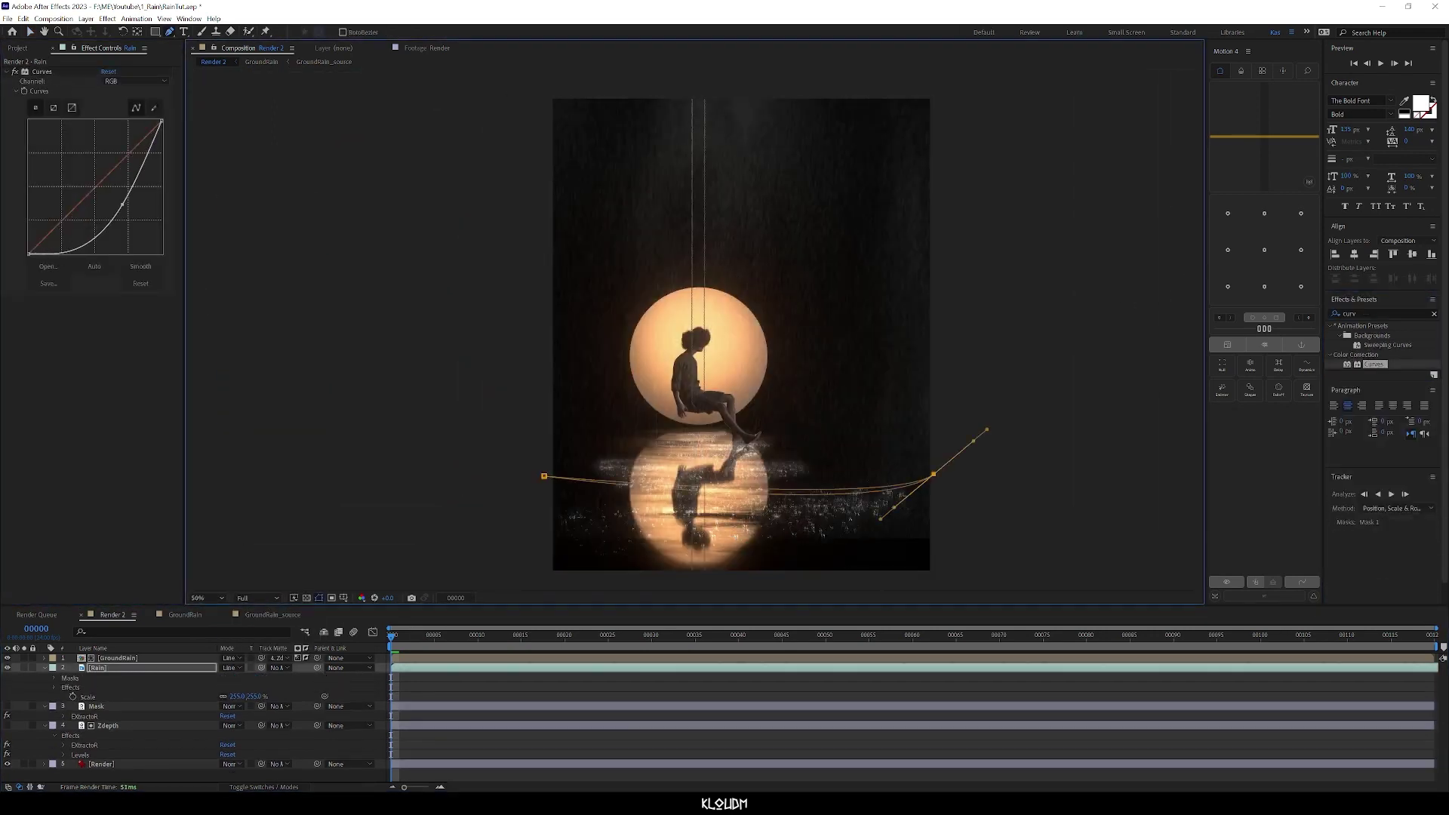
scroll(953, 133, "down", 2)
left_click_drag(962, 96, 970, 98)
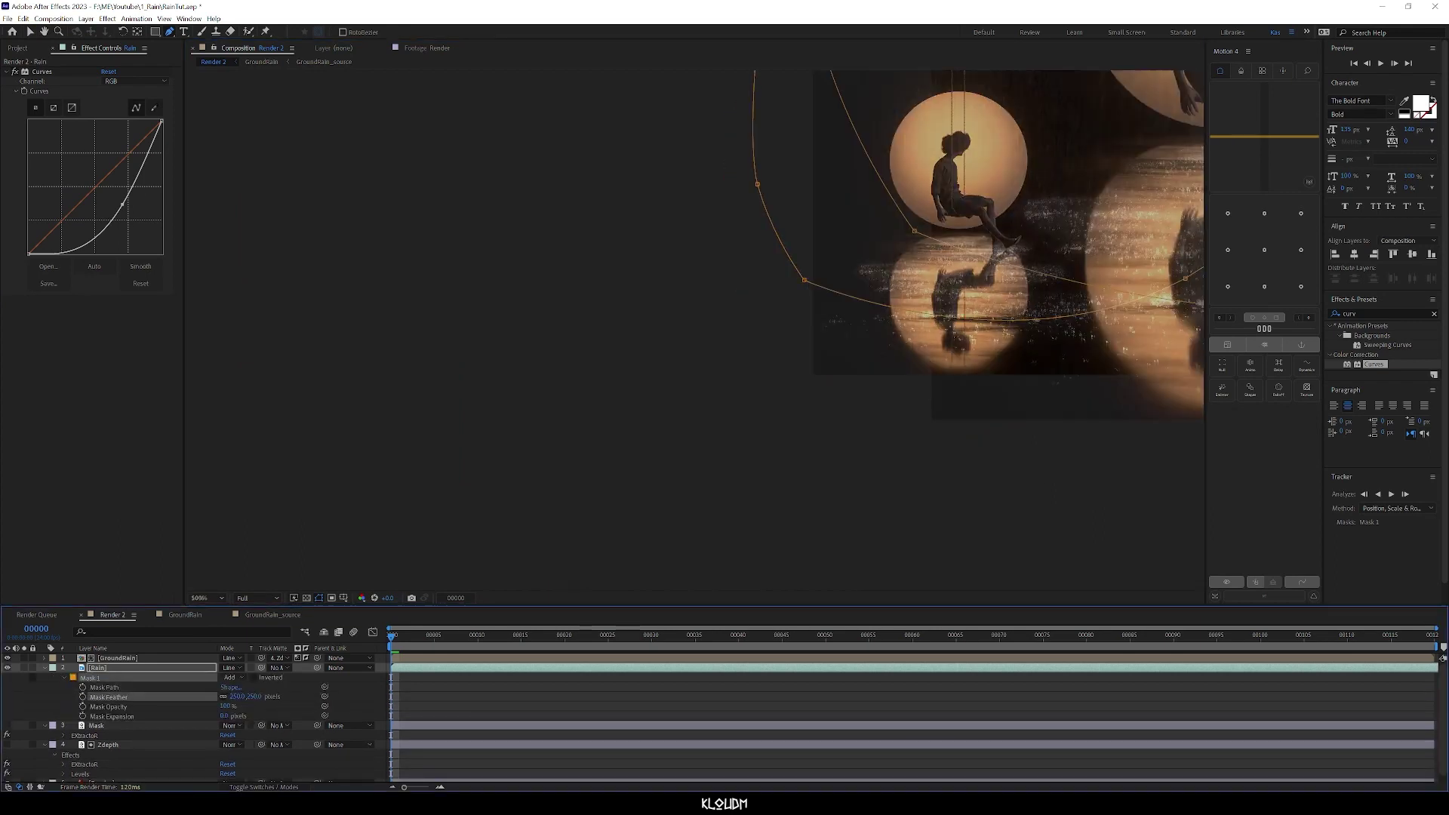
key("space")
scroll(695, 265, "down", 2)
key("space")
Step: Narrow Mask 1 on the Rain layer by pulling its right side inward
left_click(89, 677)
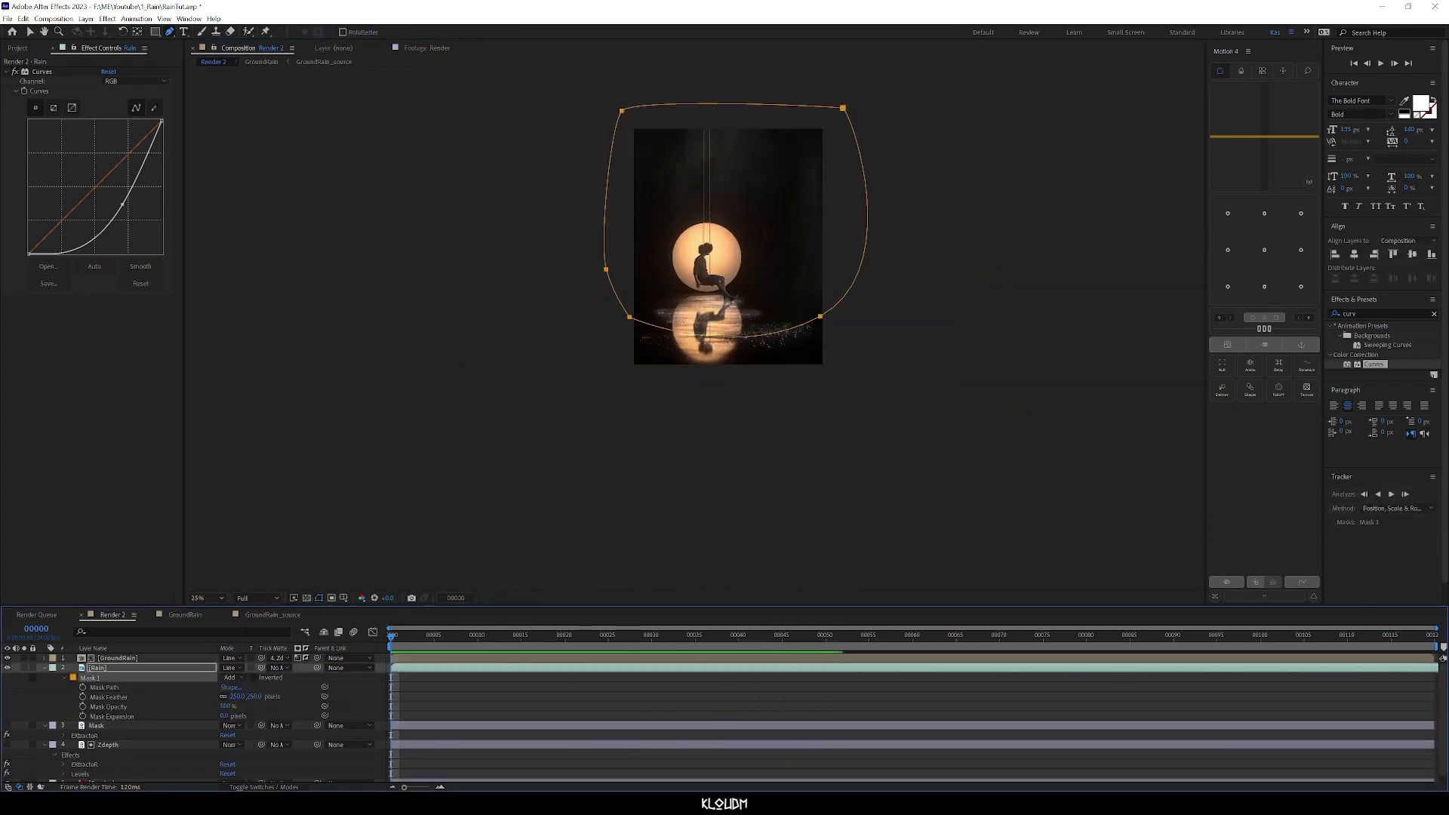
left_click_drag(843, 108, 796, 106)
left_click_drag(905, 245, 864, 271)
scroll(735, 241, "up", 2)
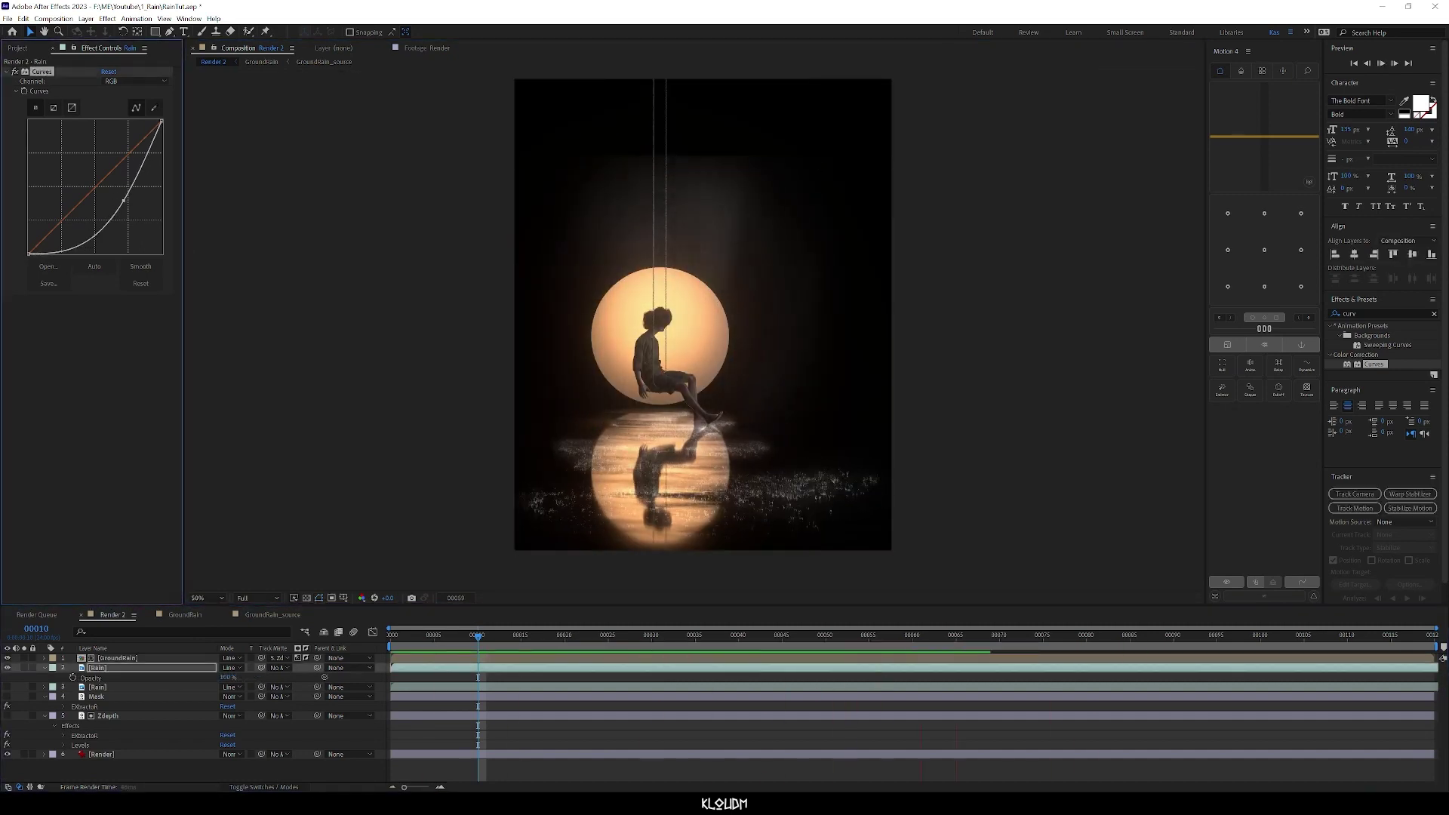
Step: Tighten the upper part of the top Rain copy's mask around the moon and duplicate that layer
key("space")
left_click_drag(614, 168, 613, 222)
left_click_drag(766, 201, 724, 217)
key("space")
key("ctrl+d")
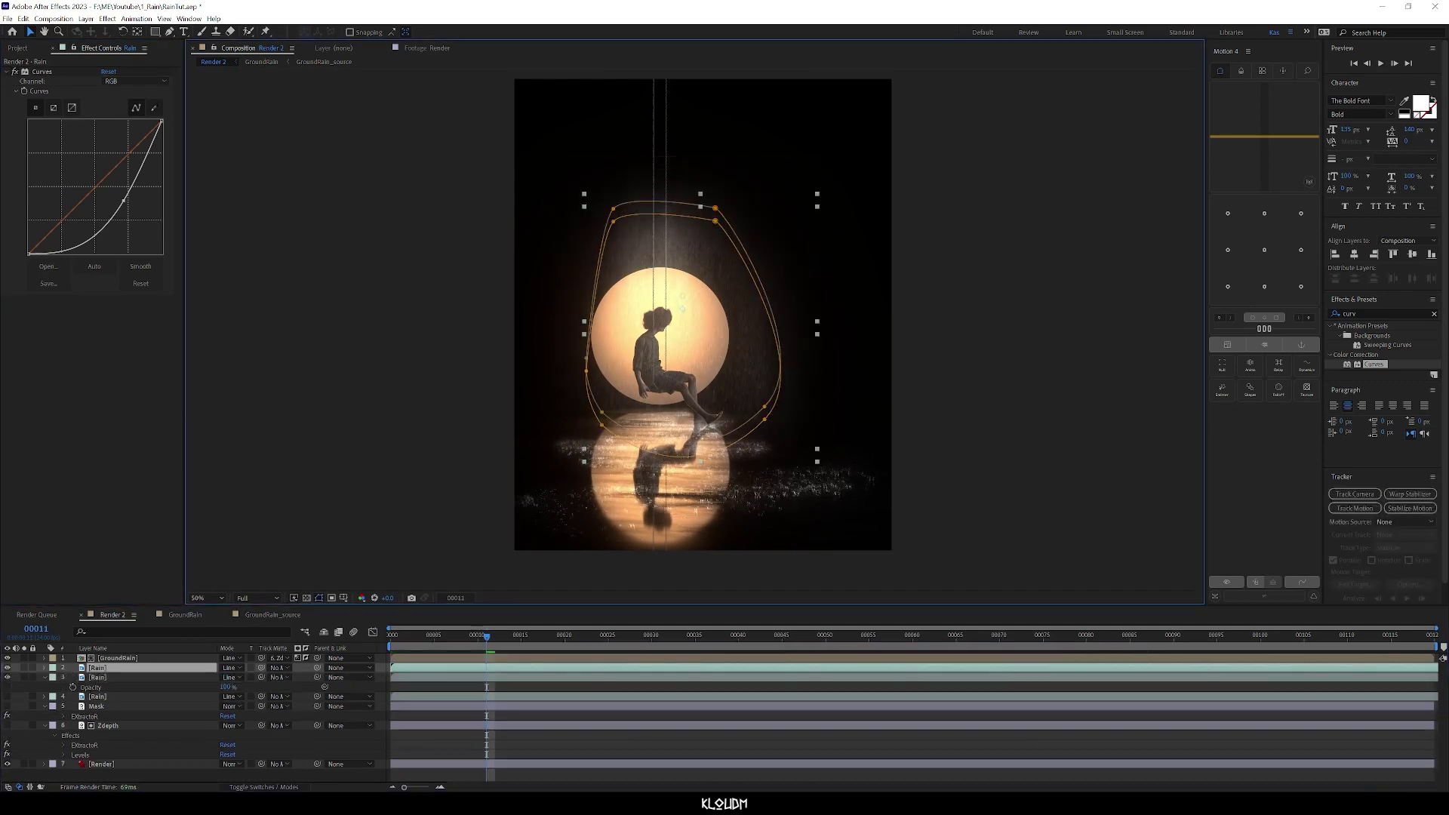
Step: Darken the newest Rain copy above the moon with a stronger Curves adjustment and preview the scene
left_click_drag(123, 200, 127, 202)
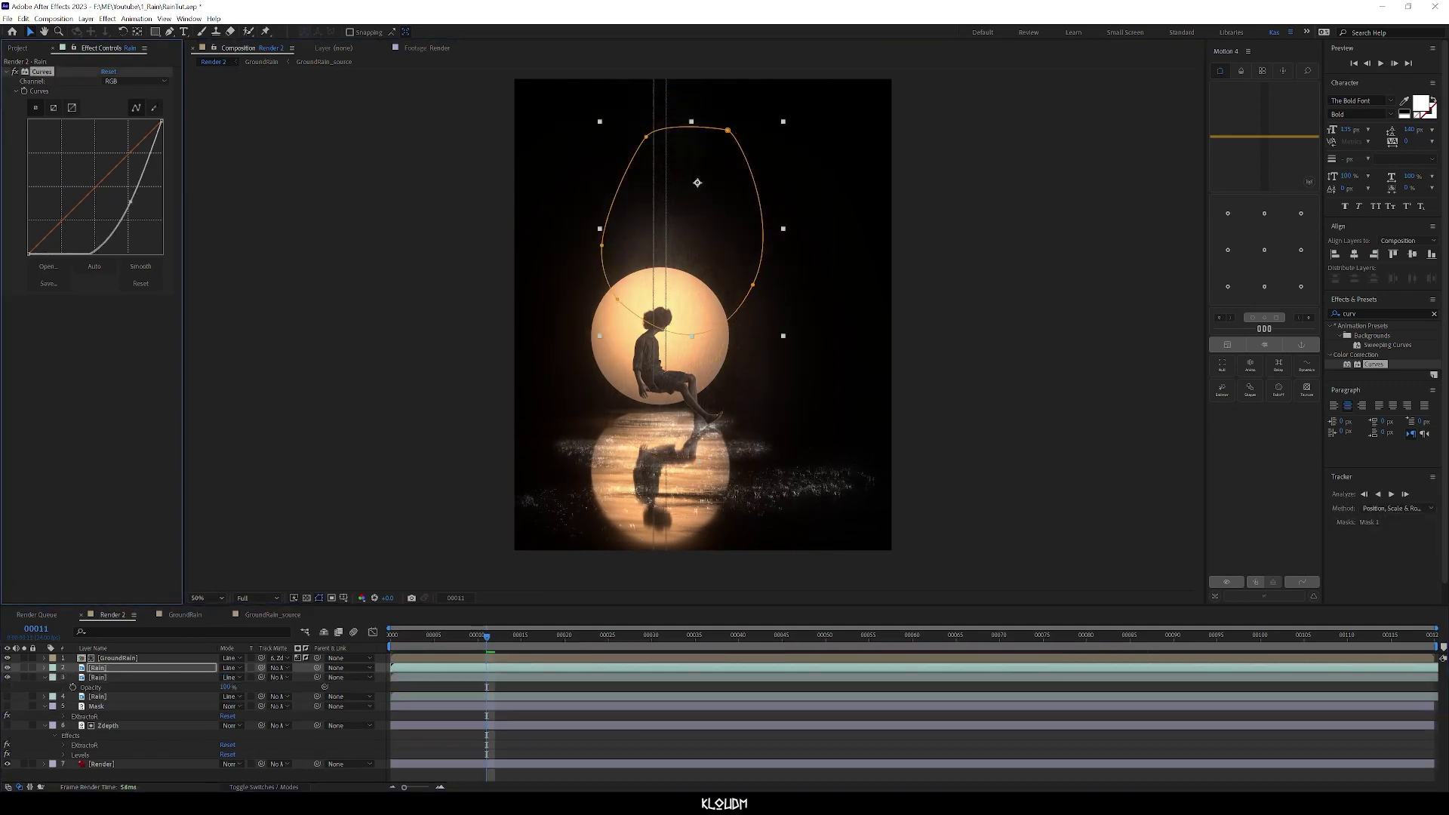
left_click(189, 777)
key("space")
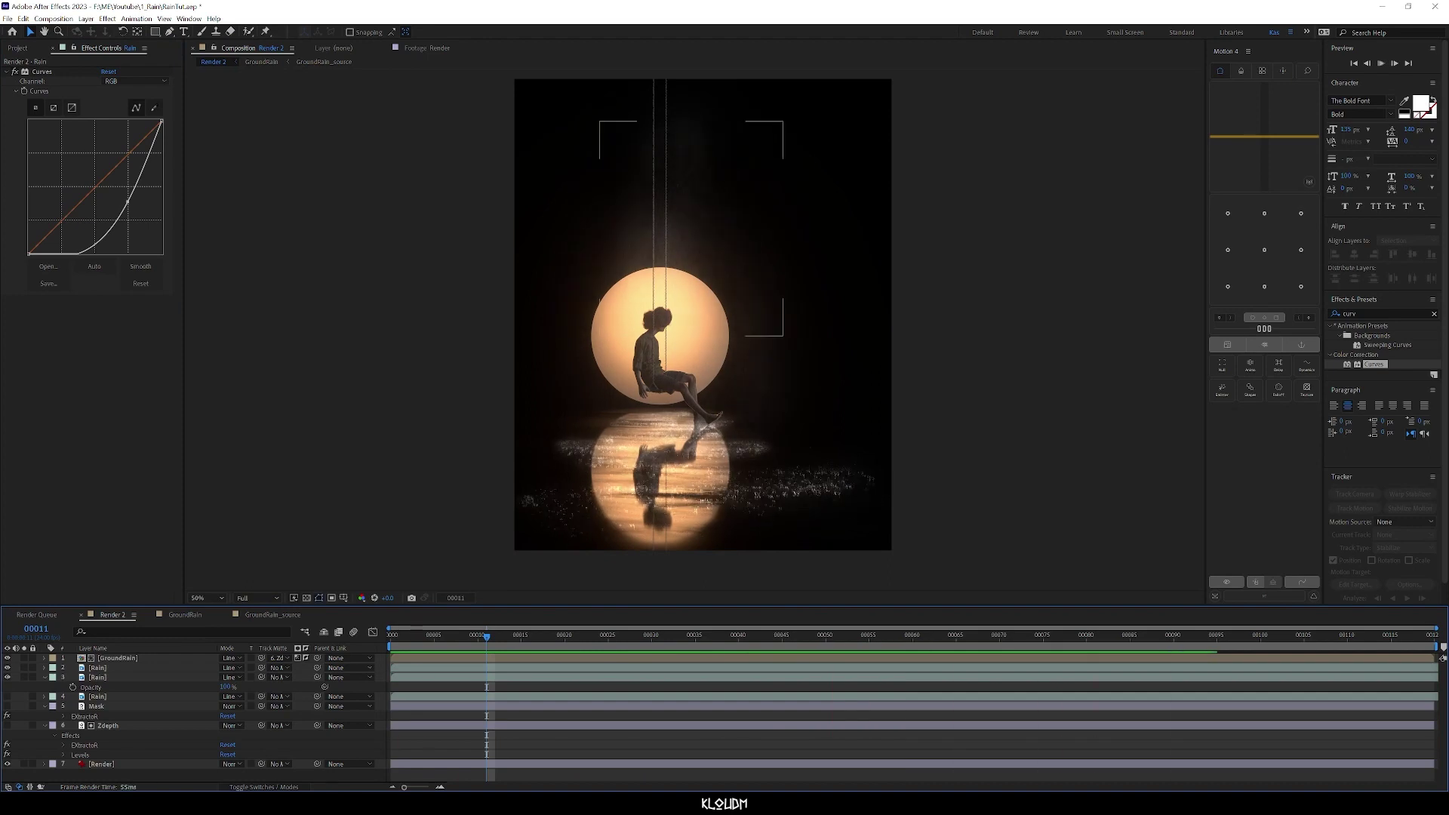
Step: Show the lowest Rain layer again, darken it through its Curves effect and preview the combined rain
left_click(8, 696)
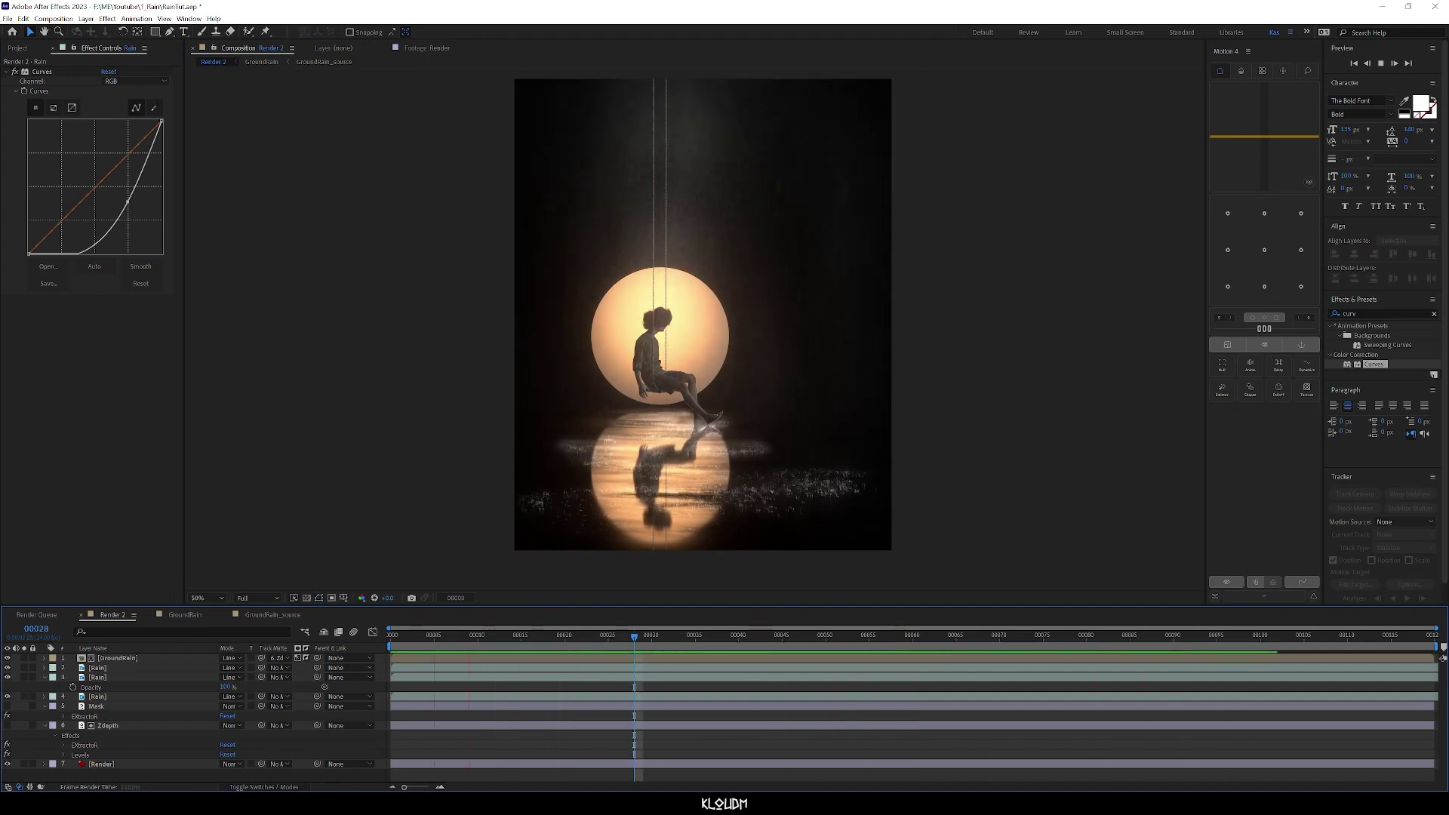
left_click(97, 696)
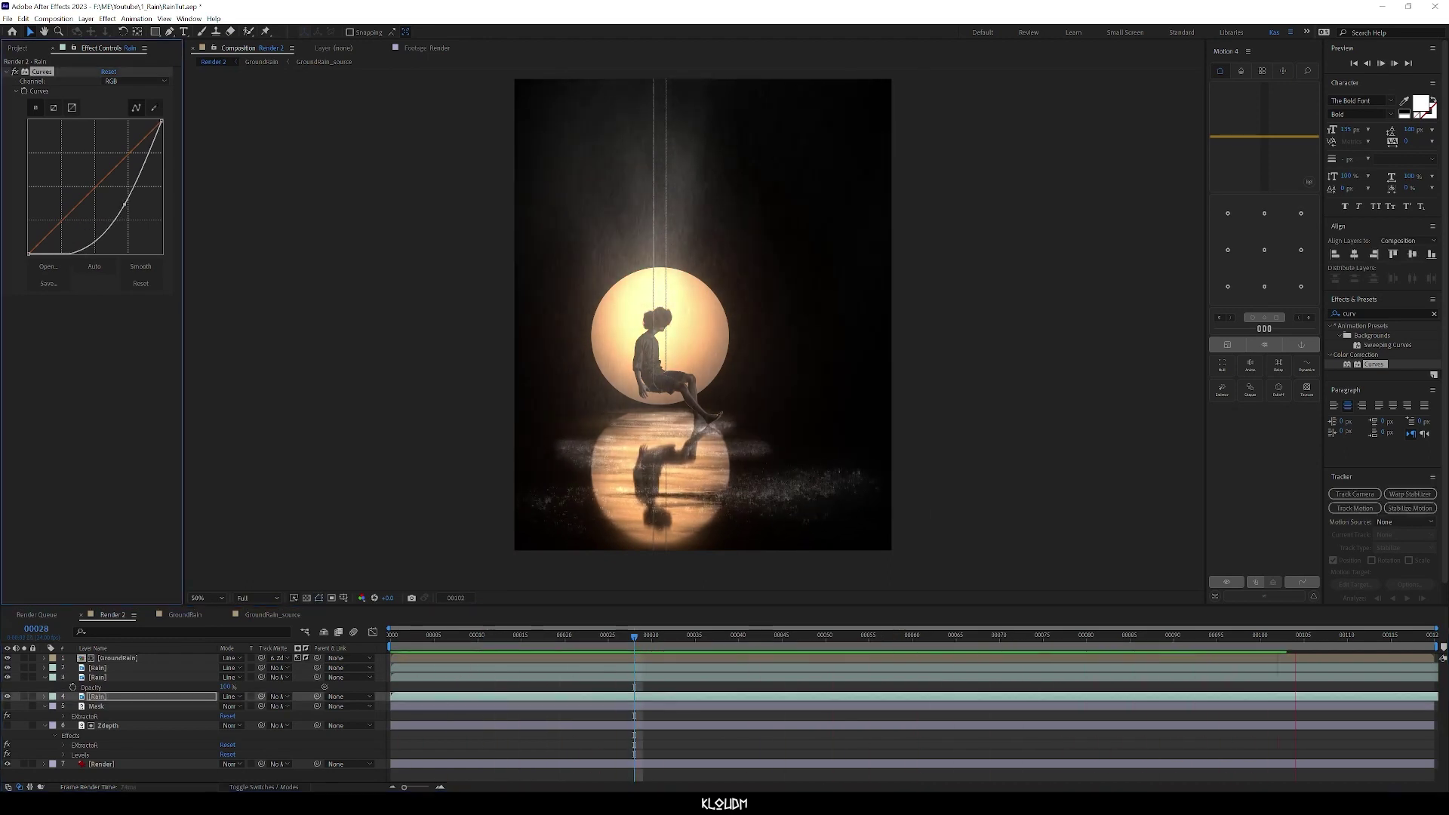
key("space")
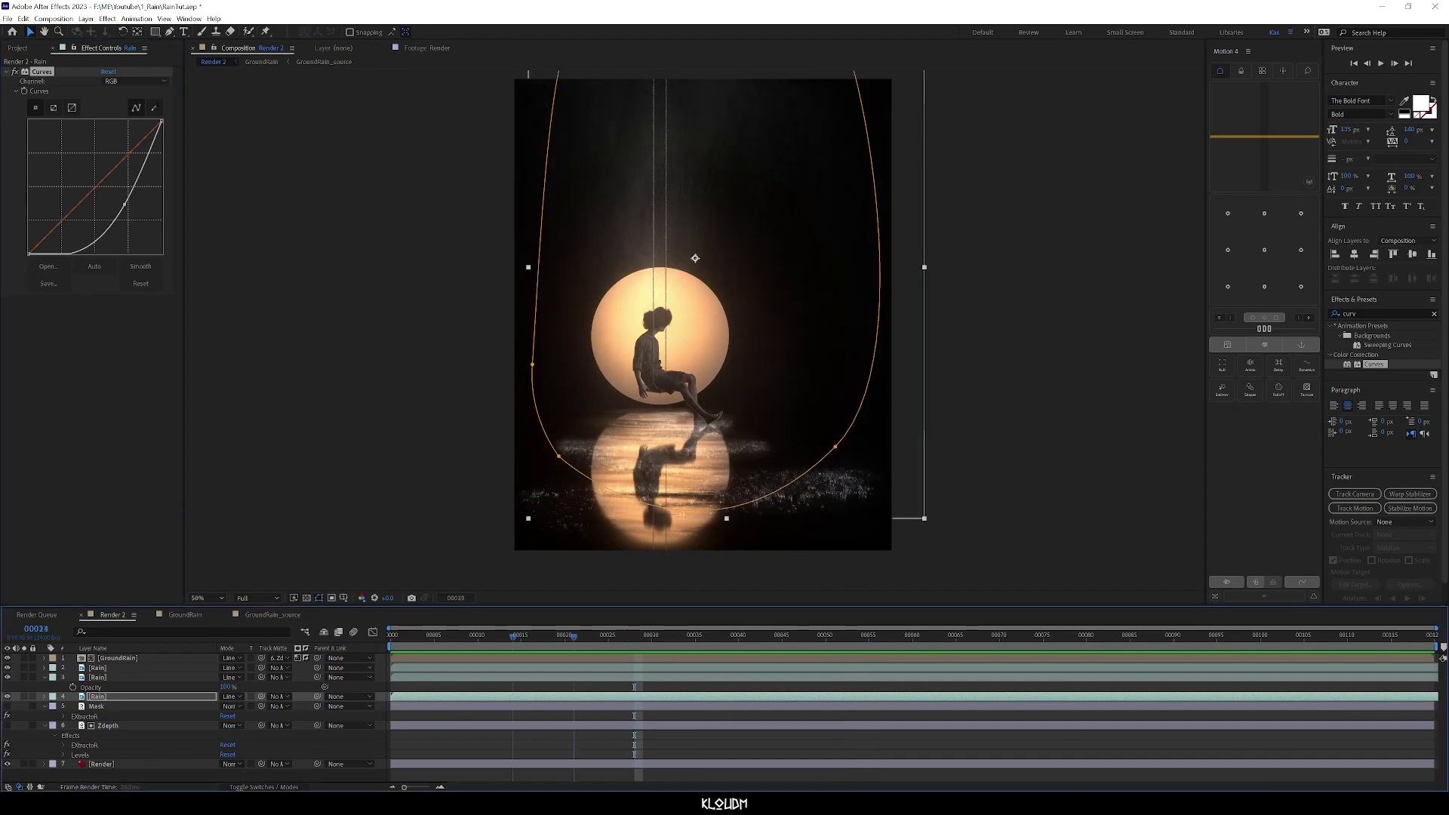
Step: Pre-compose the three rain layers as Rain and open the new composition
left_click(97, 677)
left_click(97, 696)
left_click(97, 668, "shift")
key("ctrl+shift+c")
type("Rain")
key("Return")
double_click(97, 668)
Step: Pre-compose all layers inside Rain as RainSource and lengthen the composition to 160 frames
right_click(105, 659)
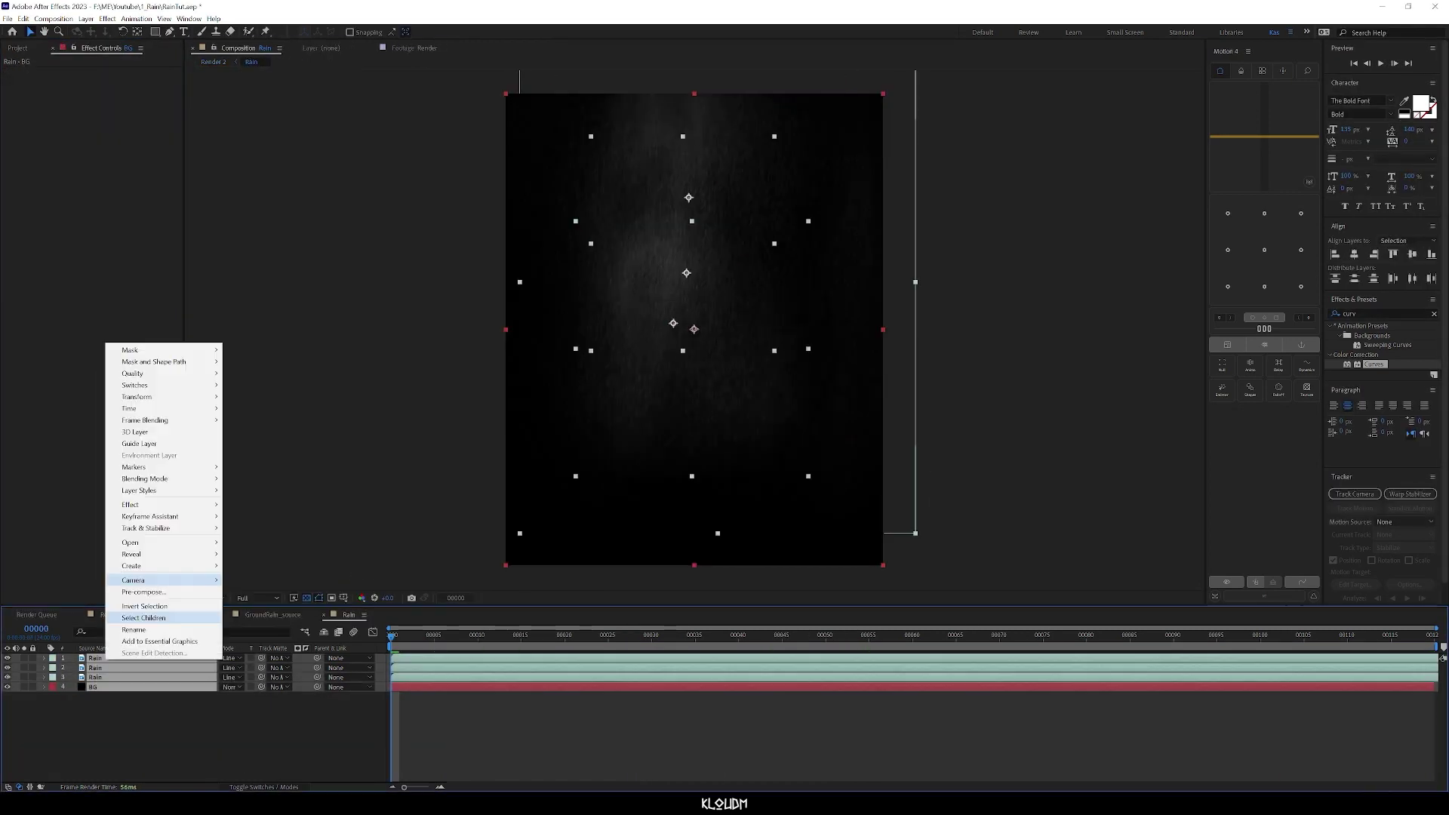
left_click(144, 592)
type("RainSource")
key("Return")
double_click(104, 658)
key("ctrl+k")
key("Return")
Step: In the Rain composition, duplicate RainSource and shift the upper copy so that it starts at frame 120
left_click(349, 615)
key("ctrl+d")
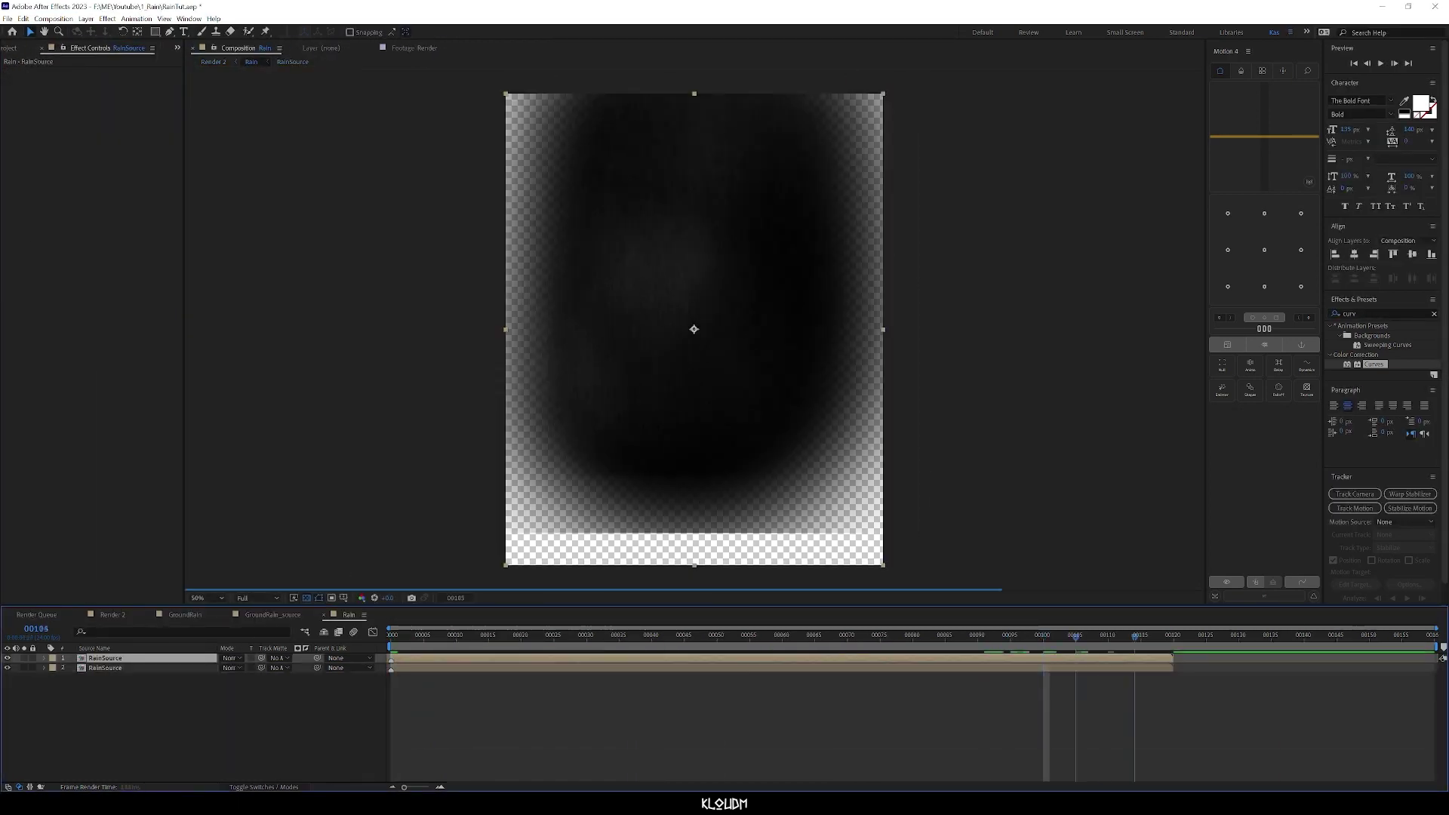
left_click_drag(453, 658, 1236, 658)
left_click(916, 635)
left_click(23, 18)
left_click(64, 175)
double_click(105, 668)
left_click(272, 615)
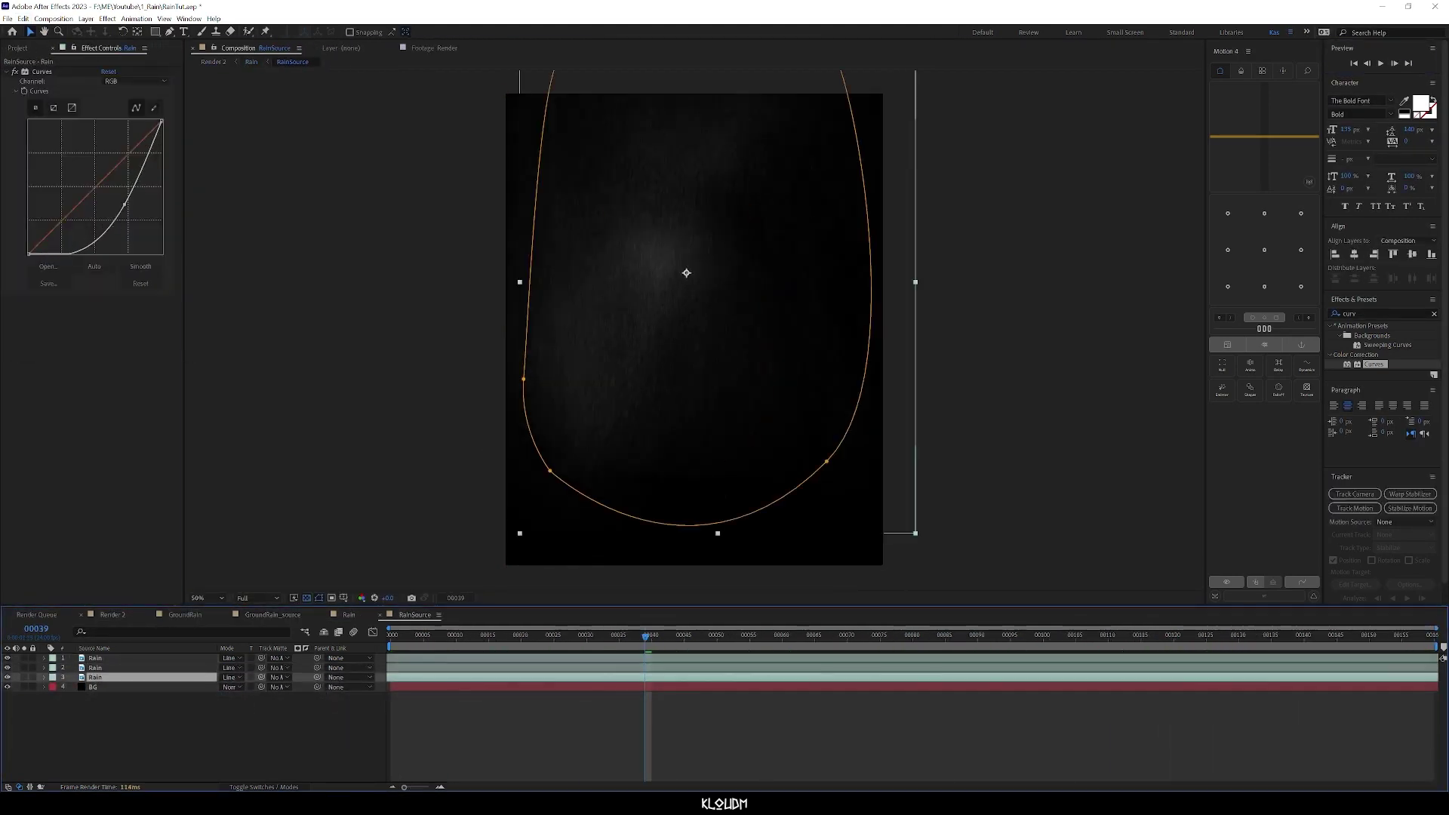
Step: Rename the Render 2 composition as MainComp and preview it
left_click(112, 615)
key("ctrl+k")
type("MainComp")
key("Return")
key("space")
key("space")
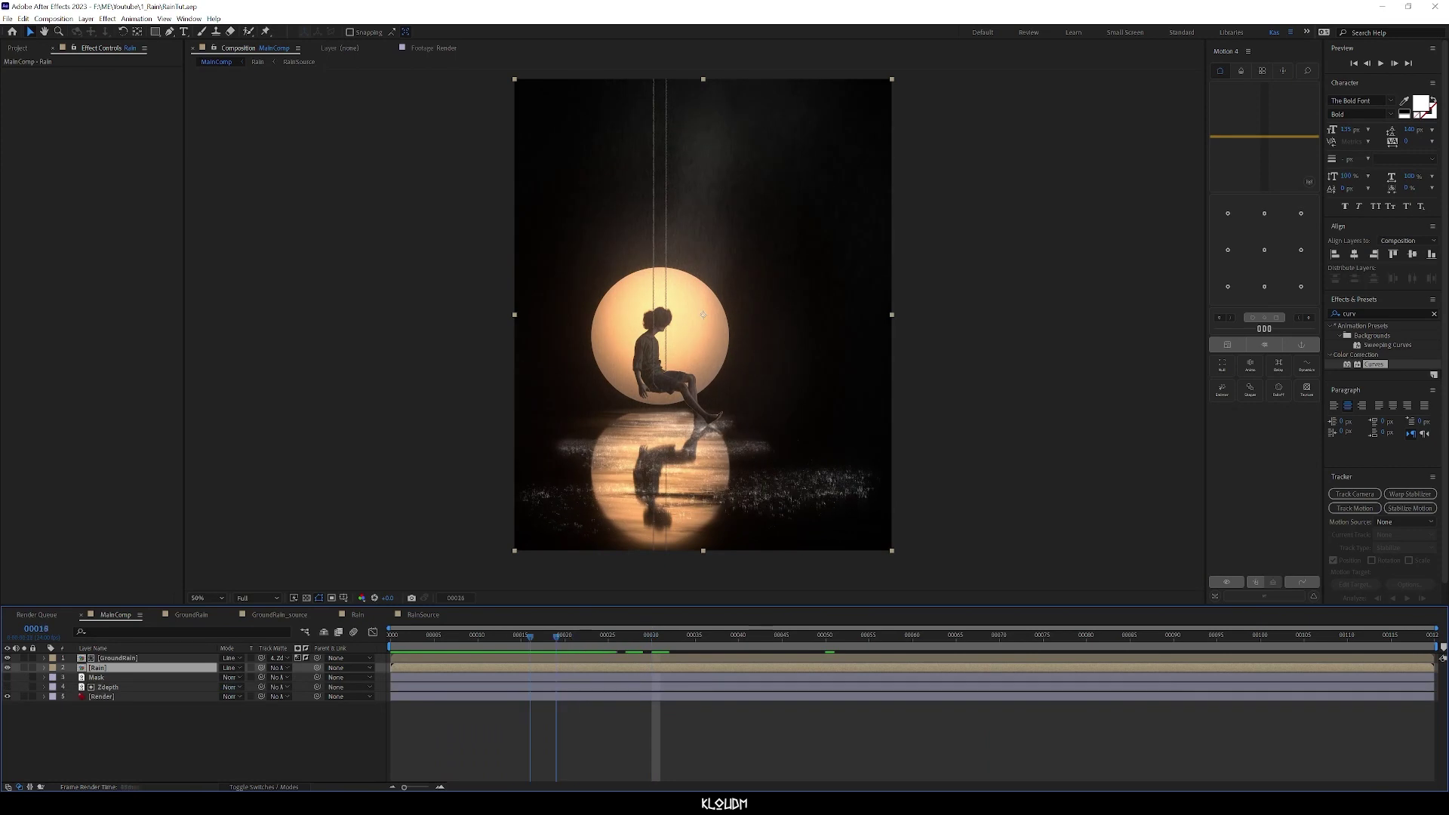
Step: Set Zdepth as the track matte of the Rain layer in MainComp and preview the scene
right_click(233, 722)
left_click_drag(556, 636, 957, 636)
left_click(279, 668)
left_click(301, 728)
key("space")
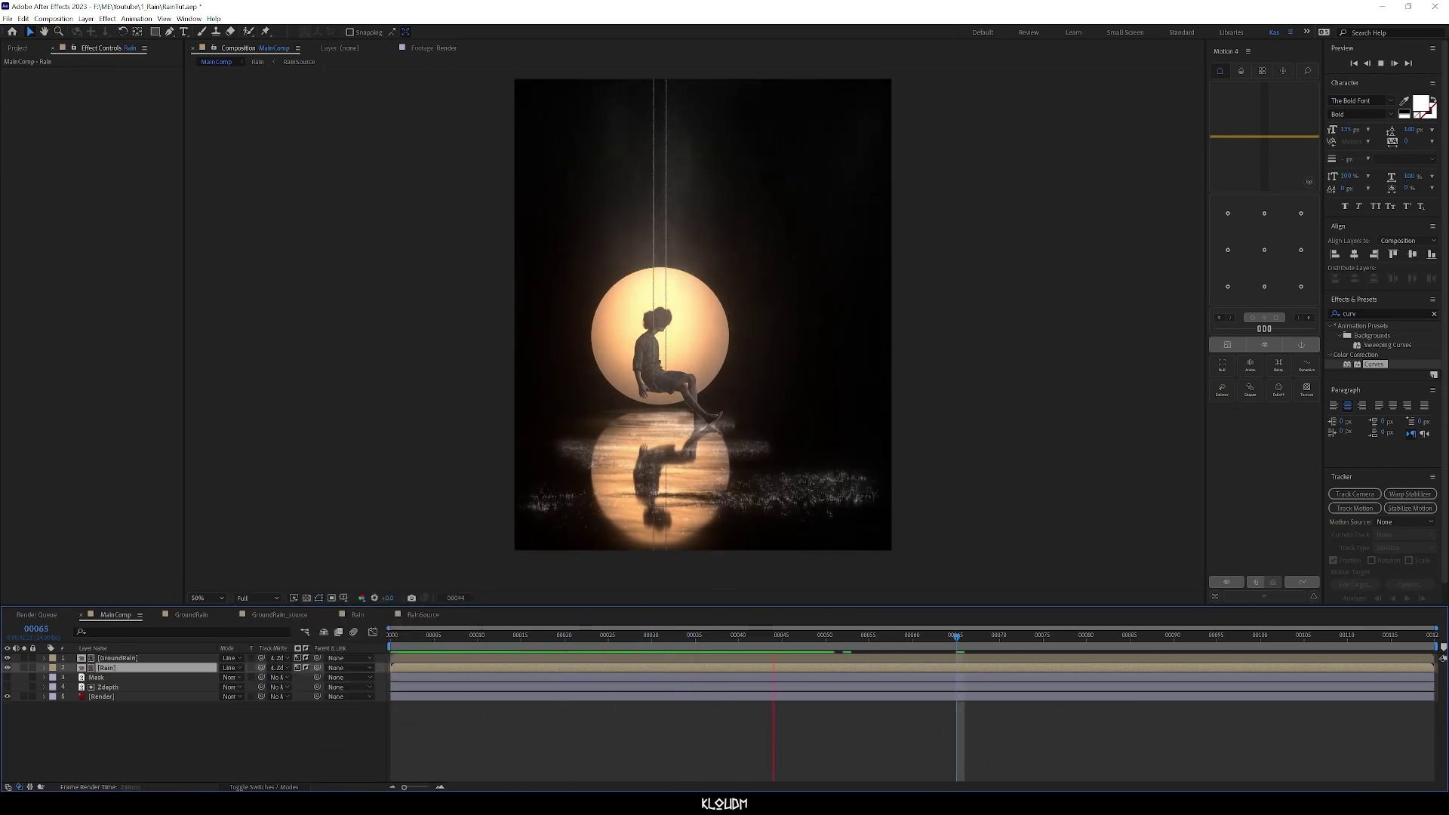
right_click(178, 736)
mouse_move(227, 608)
left_click(354, 696)
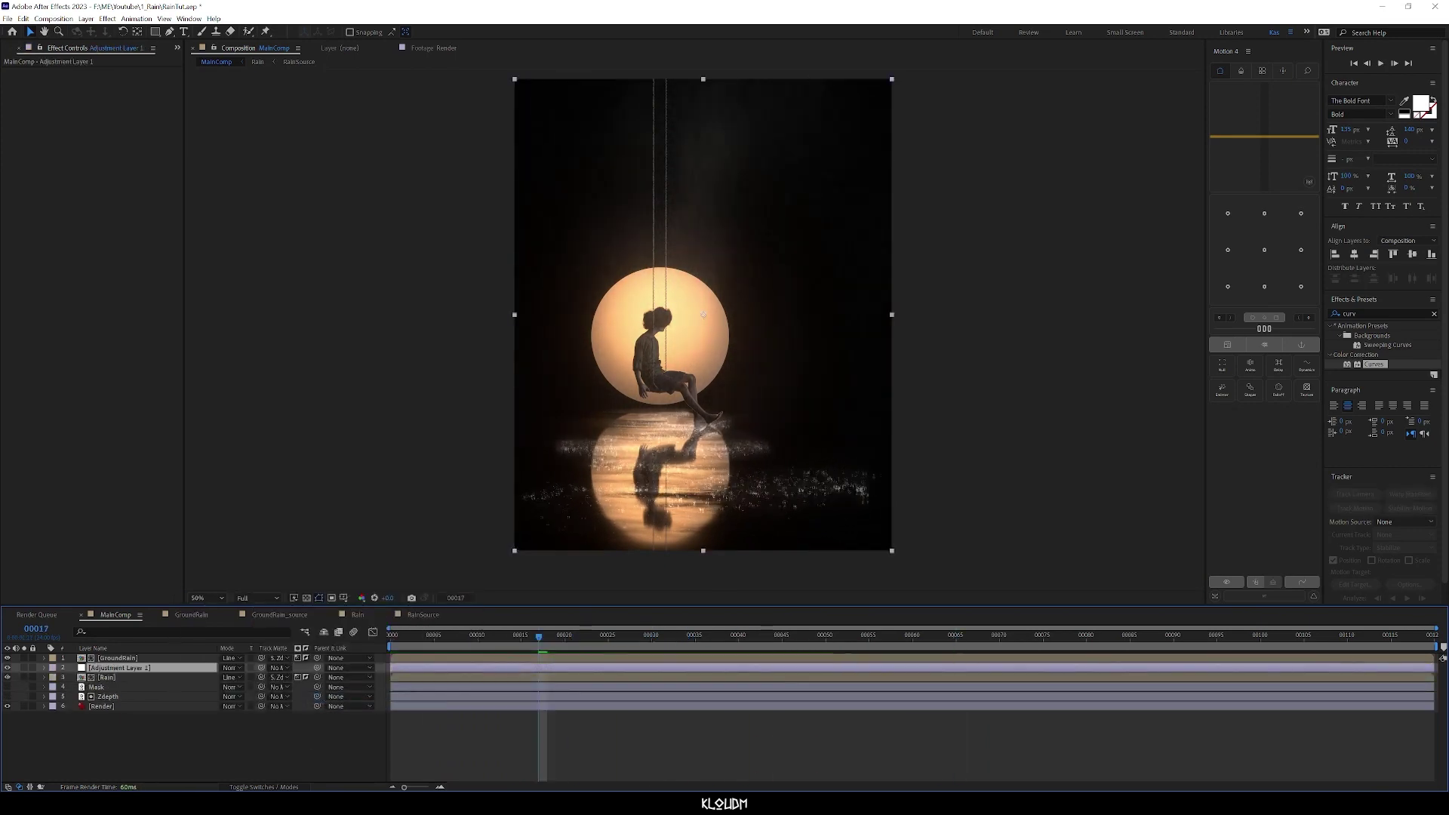
key("ctrl+z")
Step: Create a composition-sized black solid named Frac in MainComp and apply the Fractal Noise effect to it
right_click(143, 725)
mouse_move(174, 602)
left_click(299, 630)
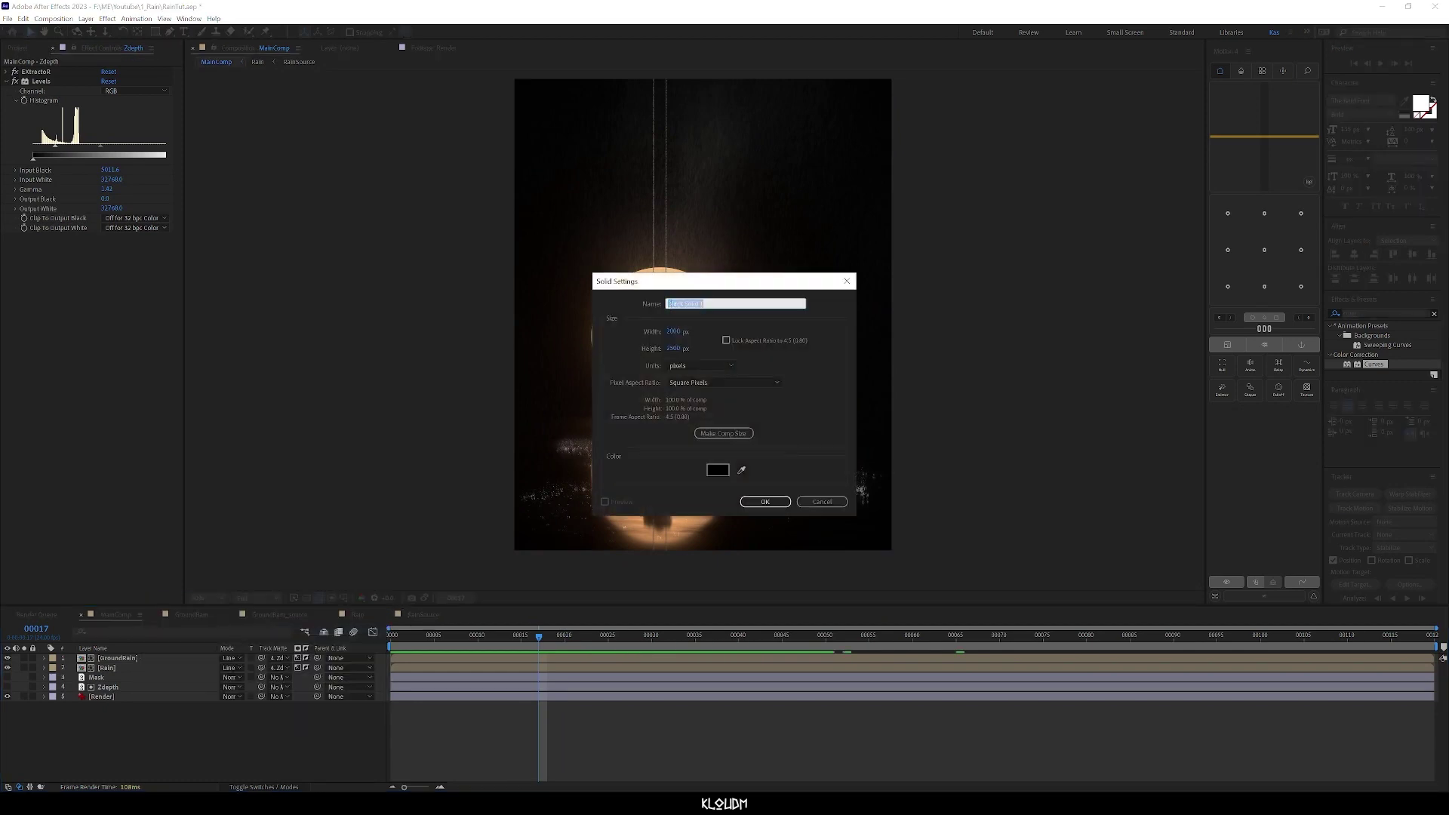
key("Return")
type("frac")
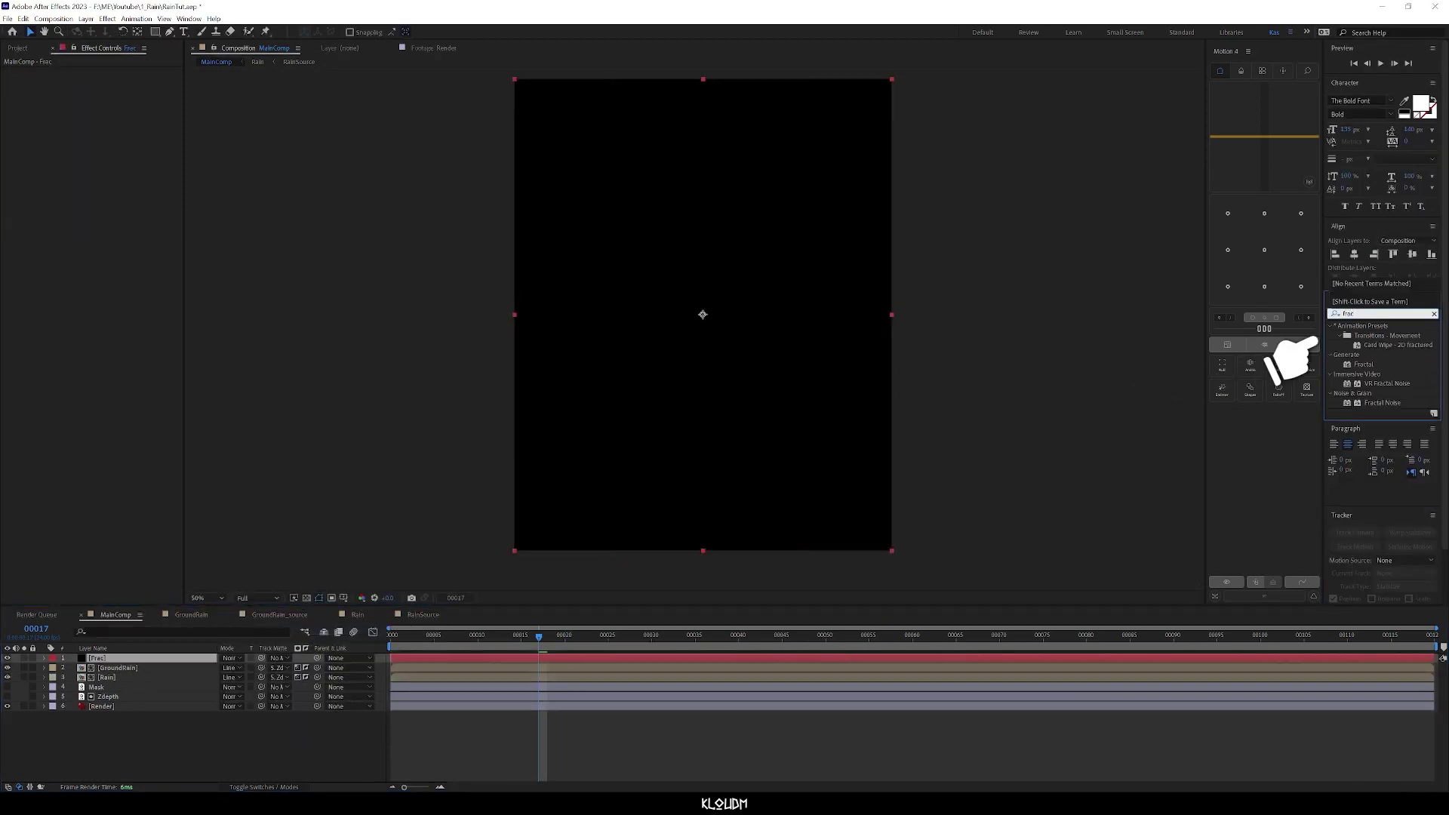
left_click_drag(1381, 402, 287, 654)
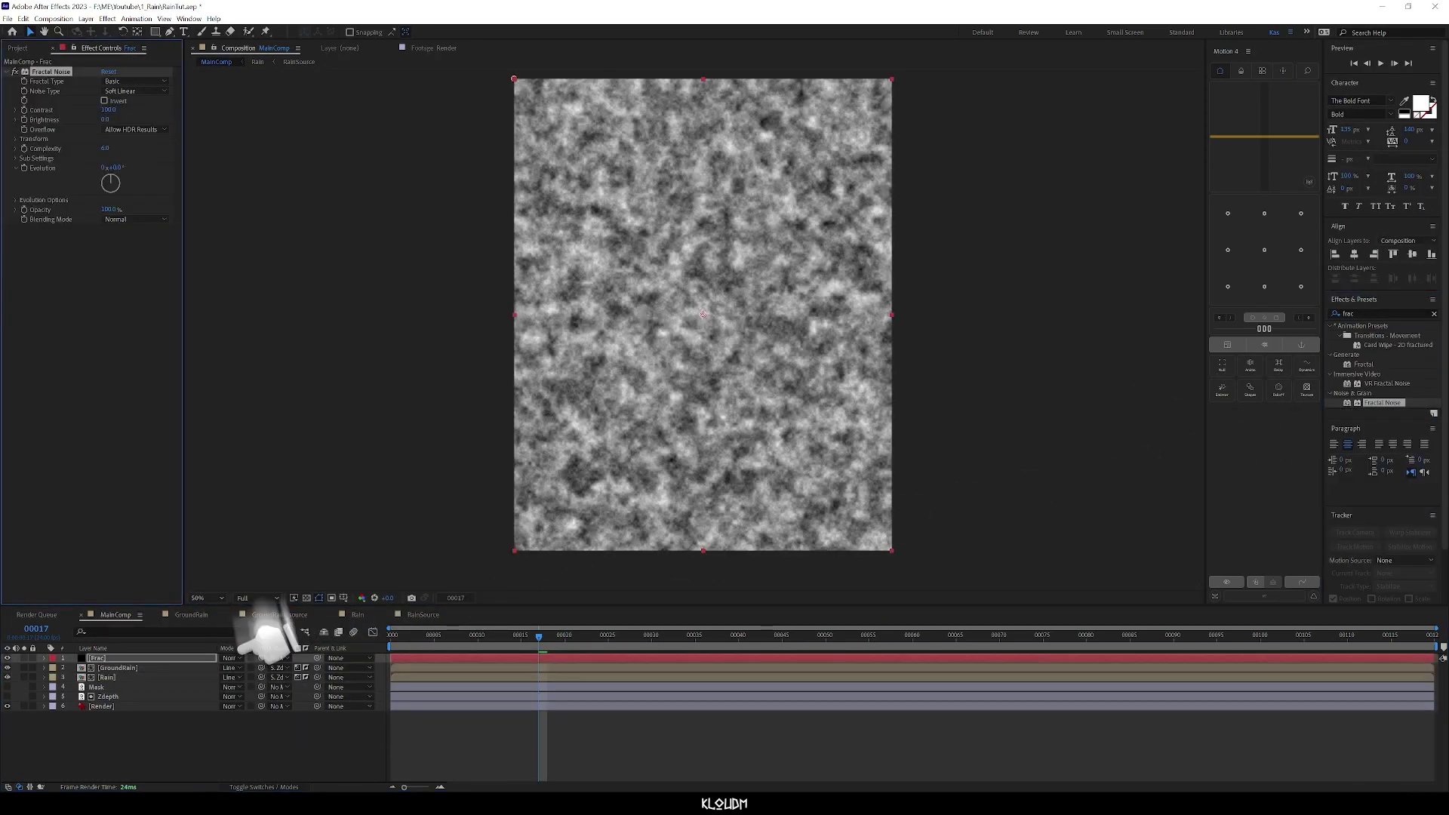
Step: Set the Fractal Noise scale to 1000, reset its rotation to 0° and raise its contrast
key("Tab")
left_click(117, 149)
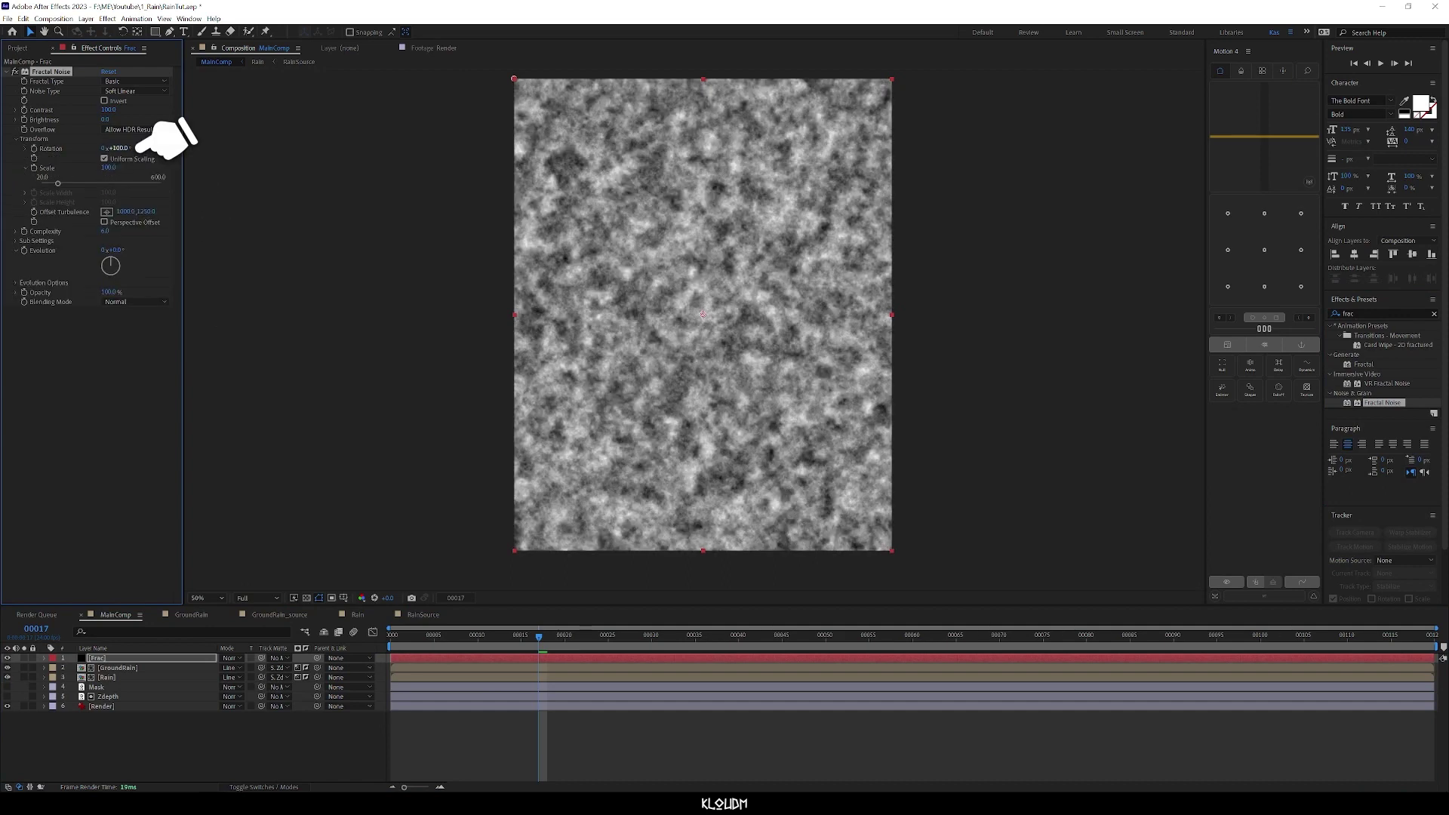
type("0")
key("Return")
type("1000")
key("Return")
left_click_drag(117, 149, 112, 119)
left_click(117, 149)
type("0")
key("Return")
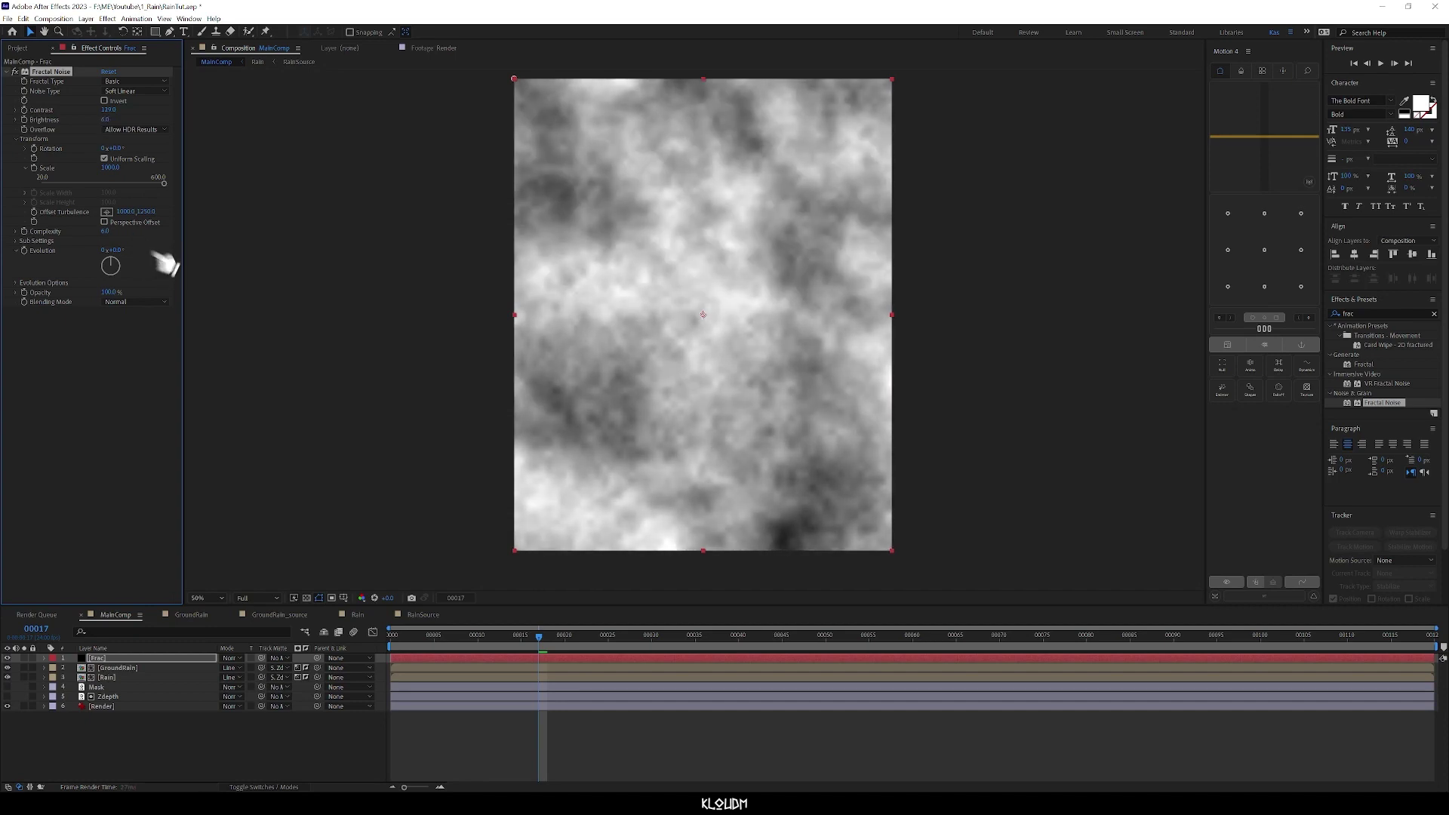
Step: Raise the Fractal Noise complexity and set its scale to 1350
type("1200")
key("Return")
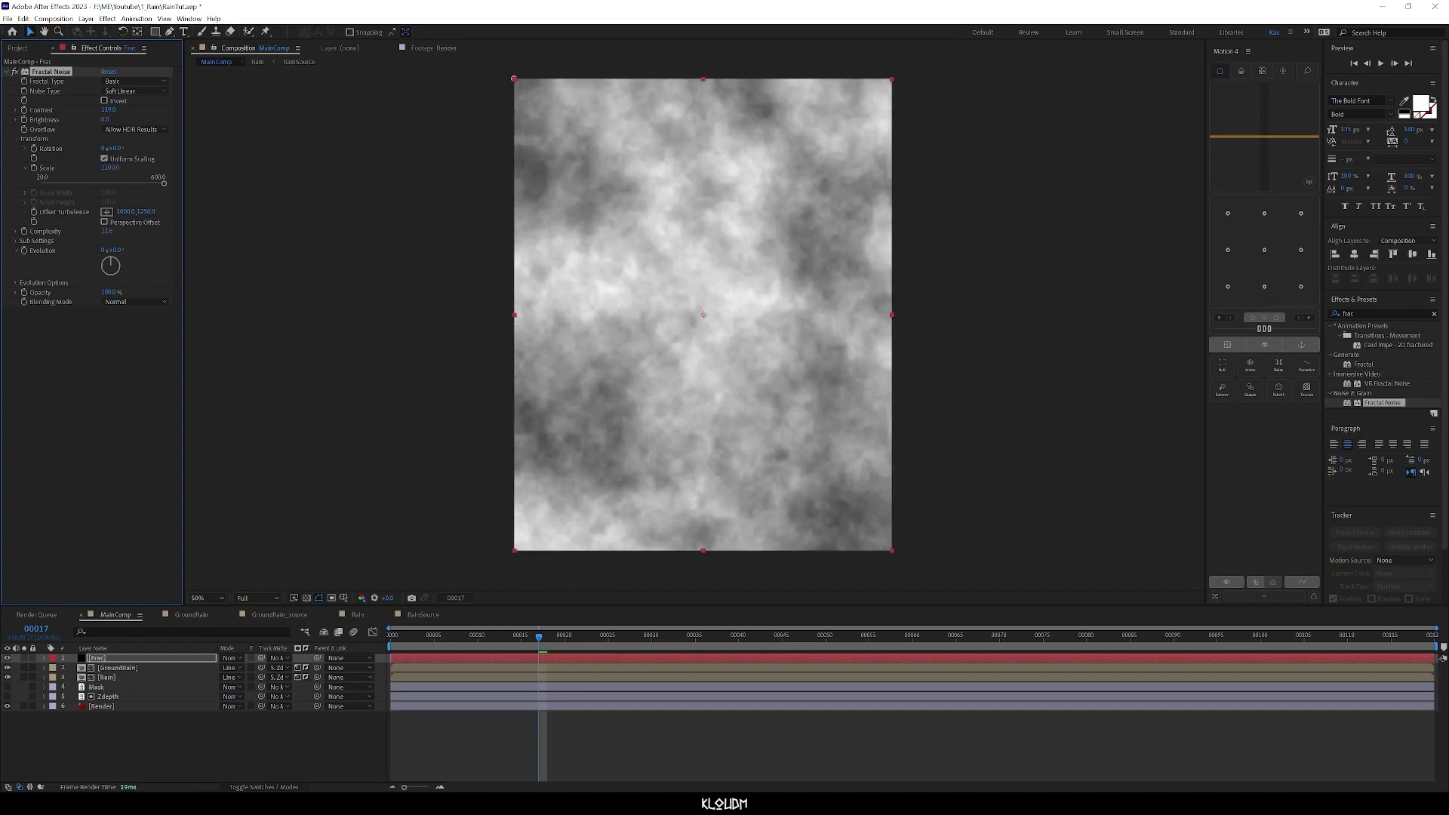
type("13")
type("50")
key("Return")
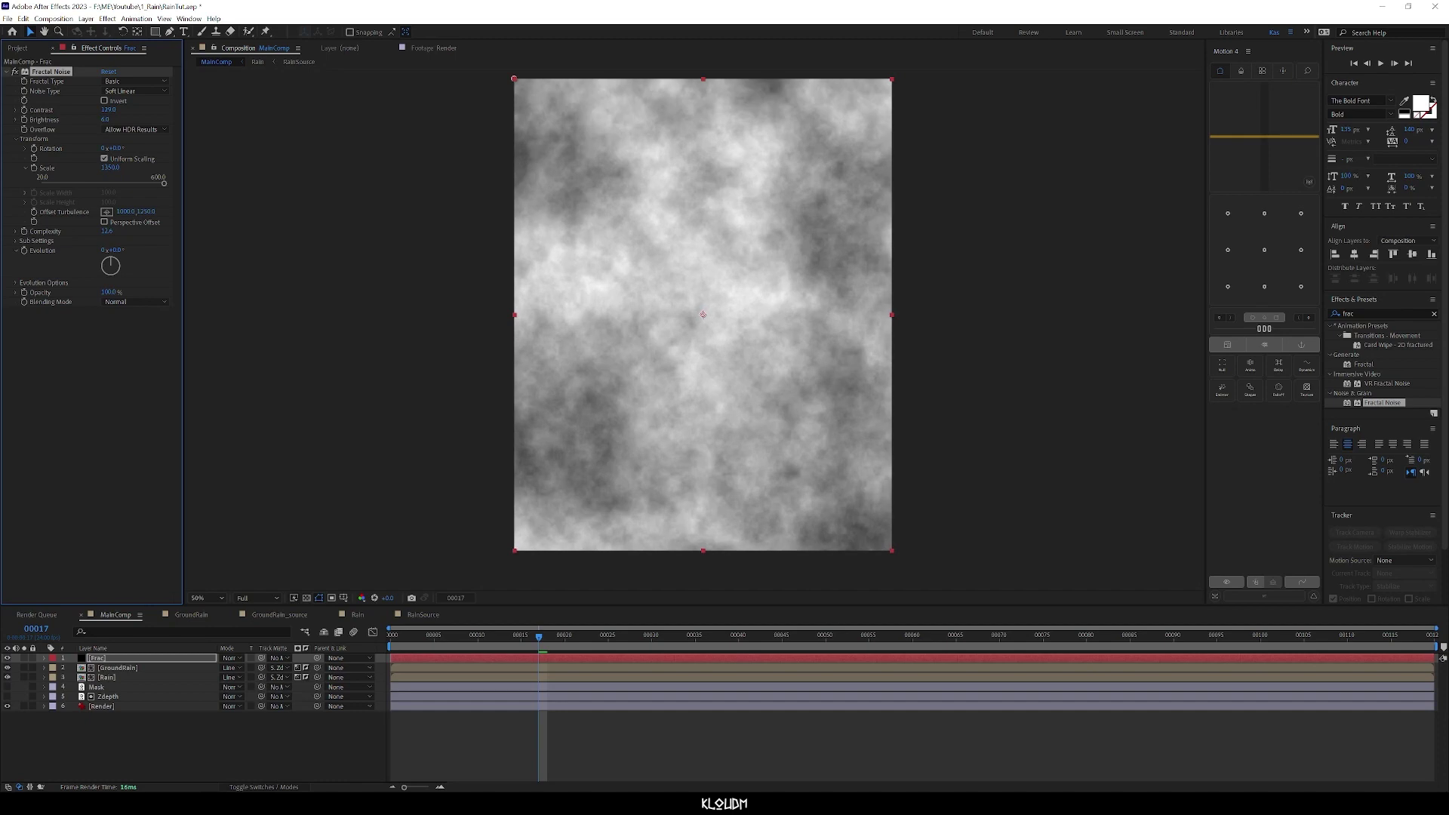
Step: Pre-compose the Frac solid as Fog and go to the first frame of the new composition
key("Page_Up")
key("Page_Up")
key("Page_Up")
key("Page_Up")
key("Page_Up")
key("Page_Up")
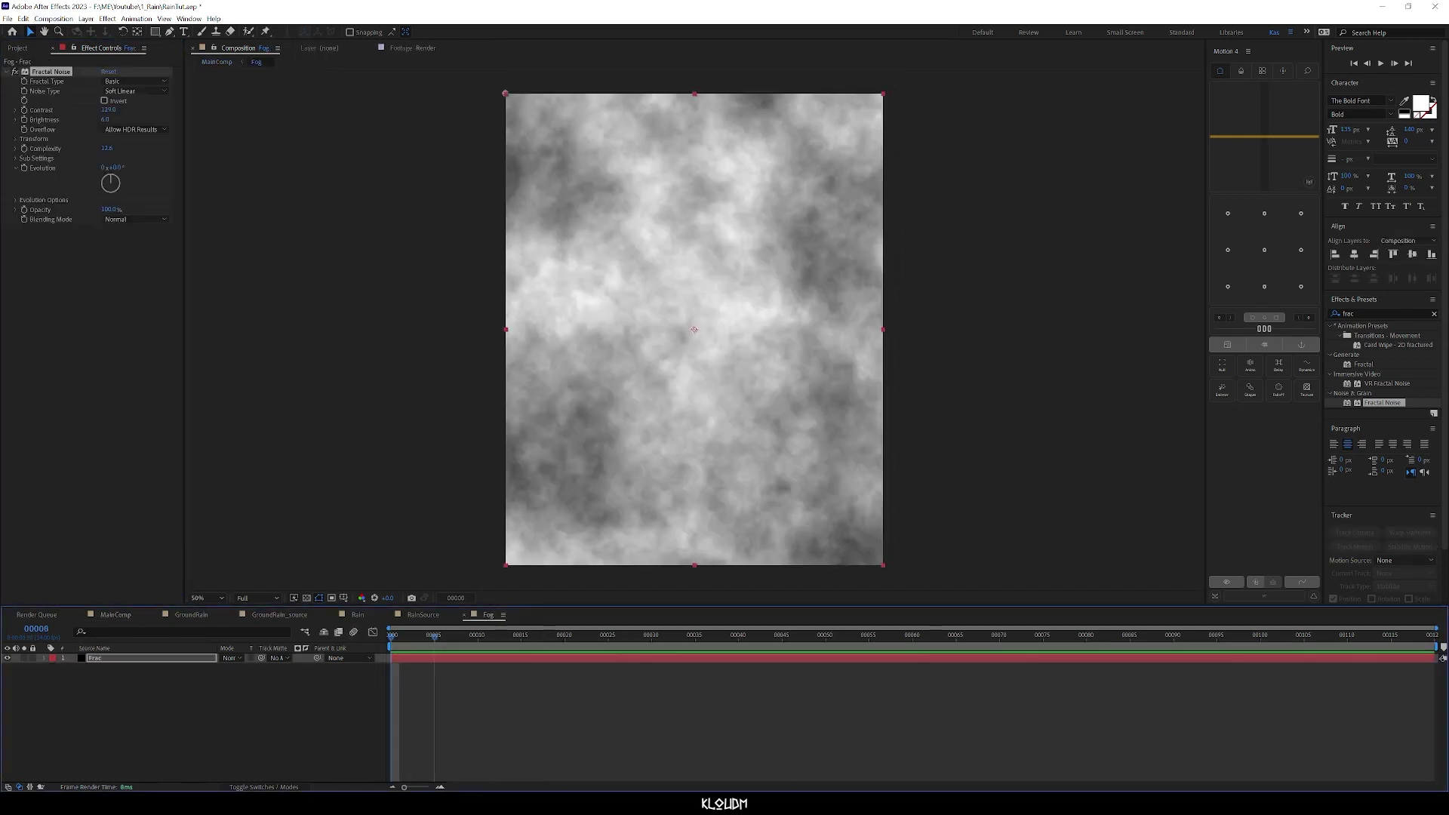
Step: Set the Fog composition's duration to 160 frames and extend the Frac layer to its end
left_click(53, 18)
left_click(83, 46)
left_click(649, 443)
type("160")
key("Return")
key("minus")
left_click_drag(1175, 658, 1436, 658)
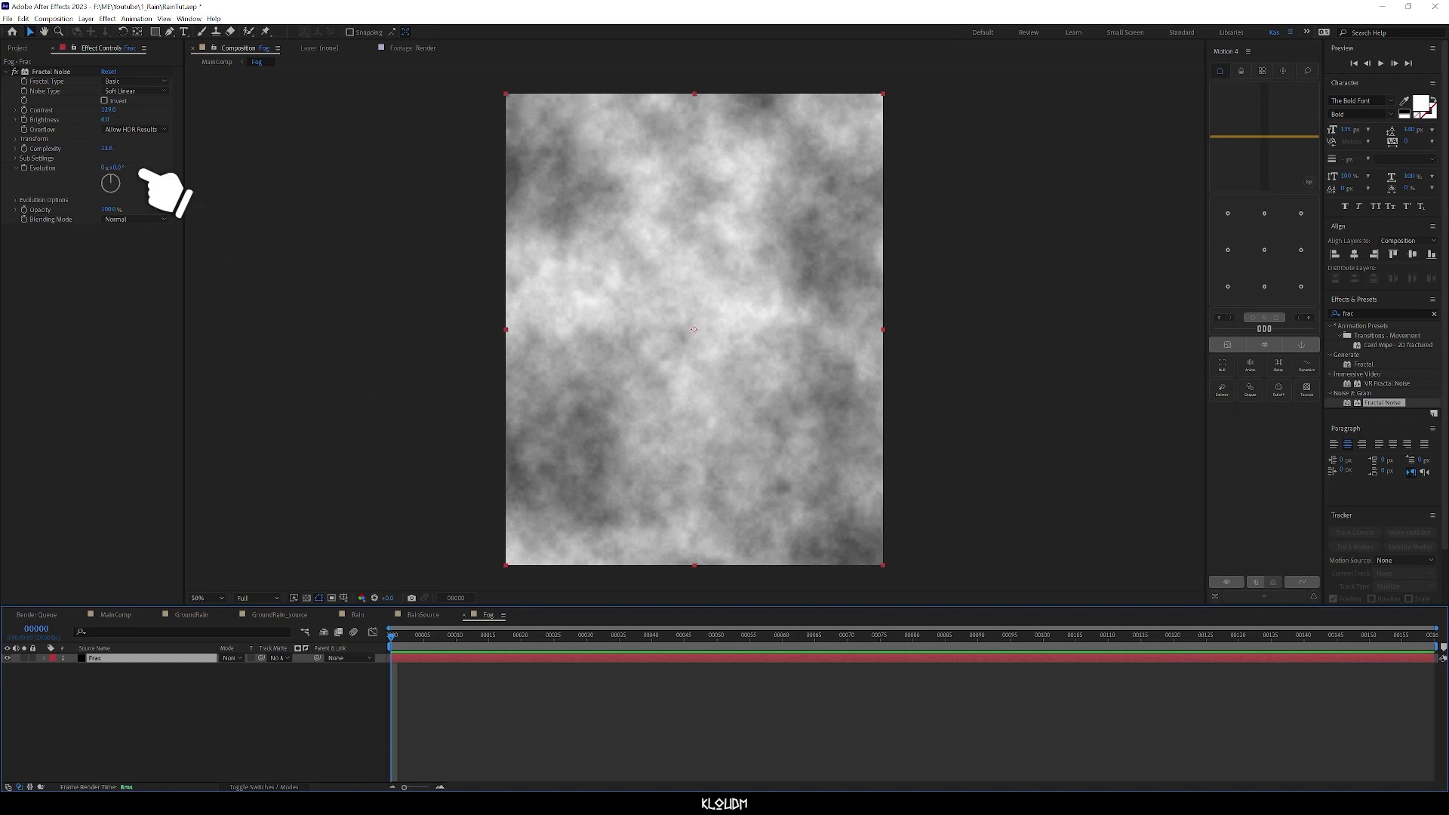
Step: Enable Cycle Evolution and keyframe the Fractal Noise evolution from 0 to 1 revolution between frames 0 and 159
left_click(16, 200)
left_click(104, 209)
left_click(25, 219)
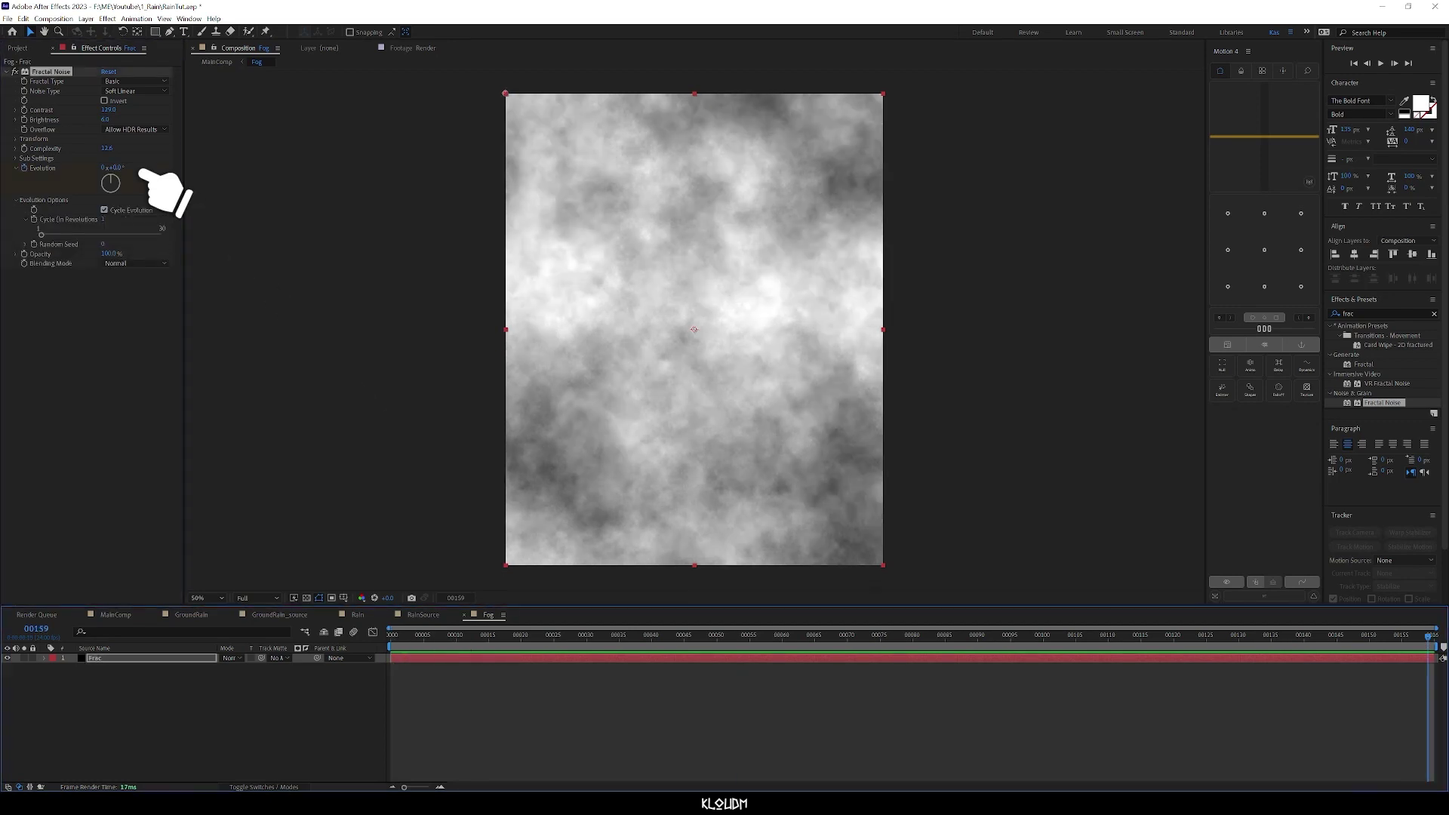
key("space")
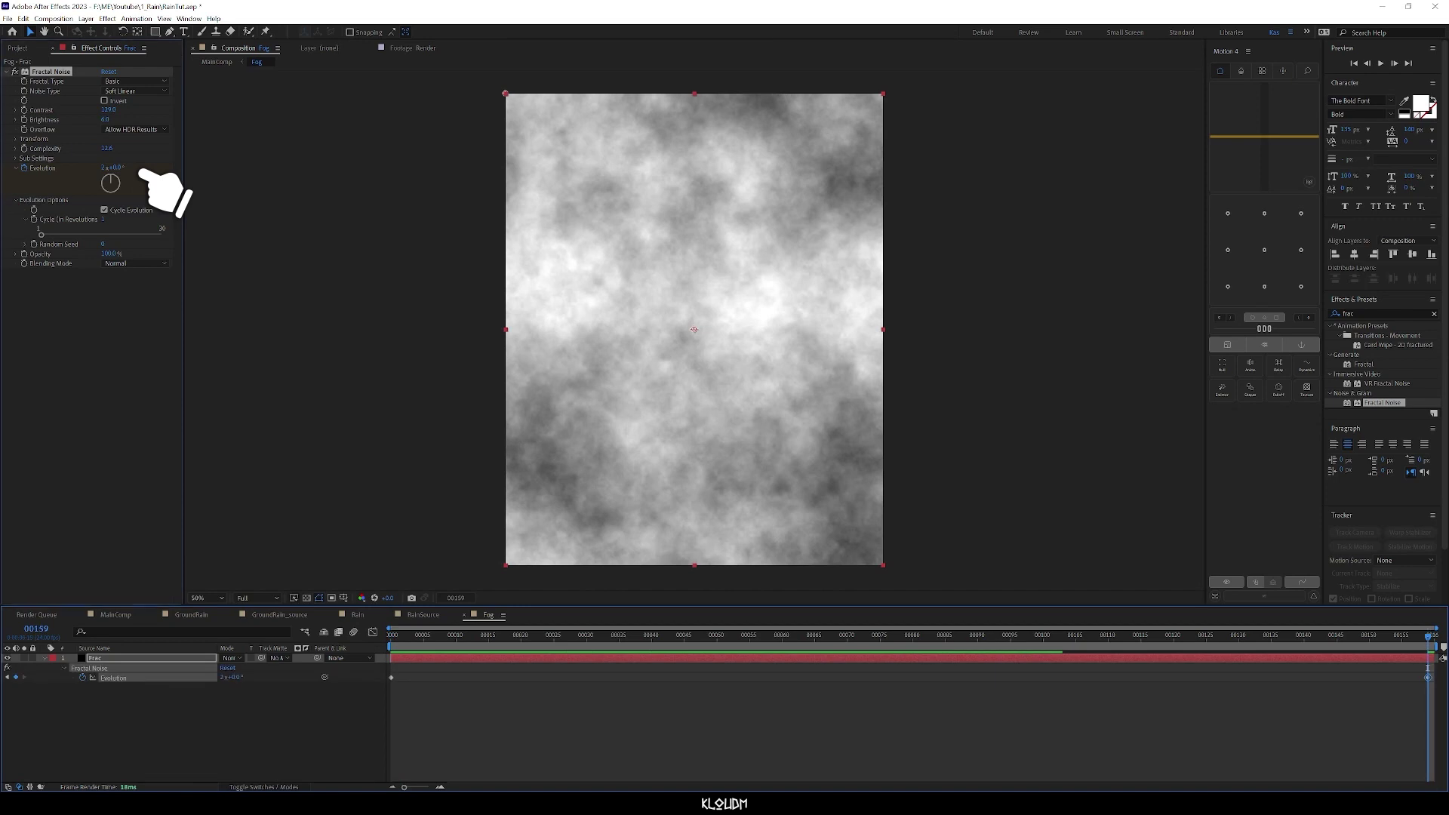
key("space")
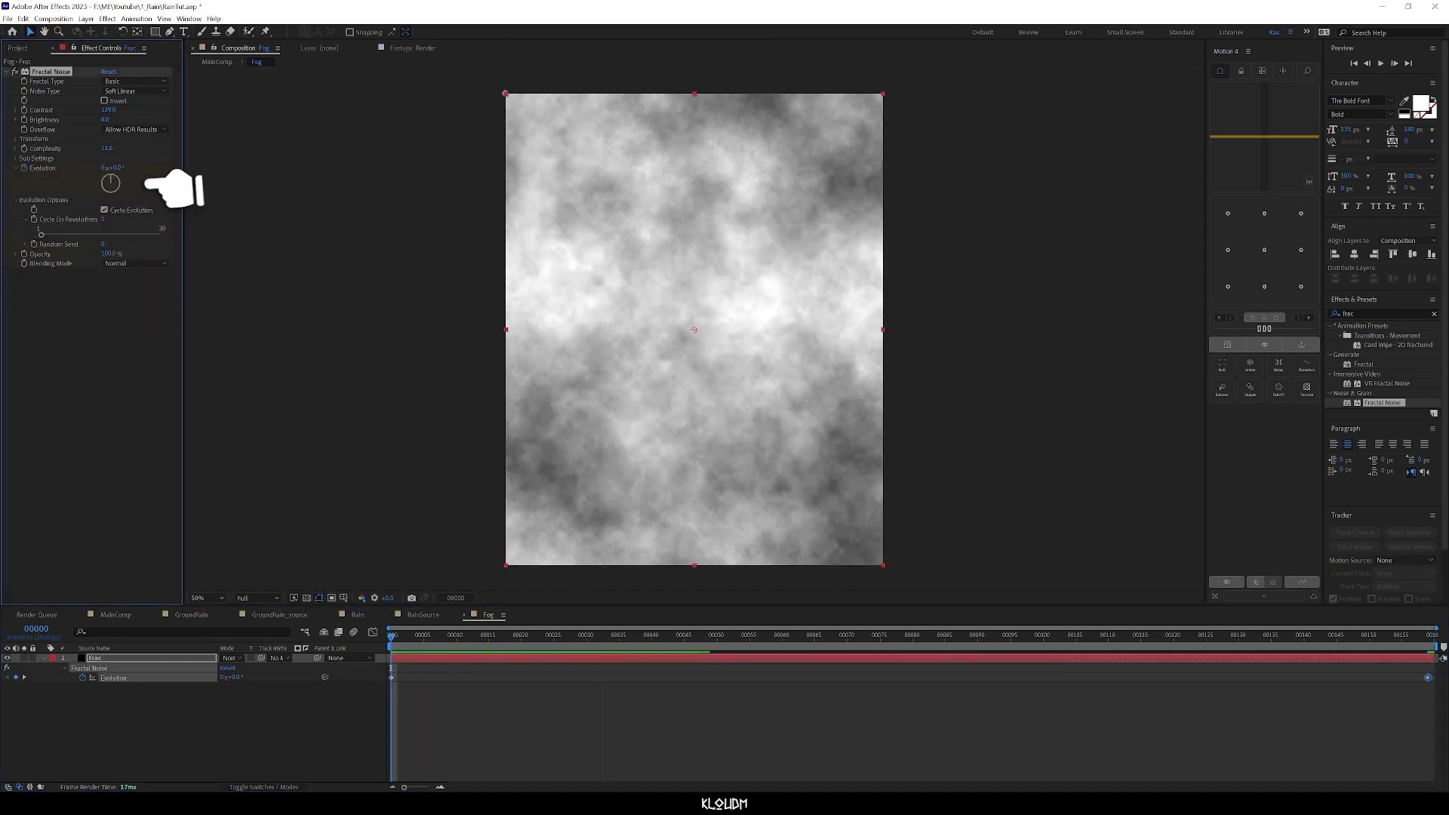
Step: Keyframe Offset Turbulence so that the fog drifts sideways between the first and last frames, and preview the motion
left_click(16, 139)
left_click(25, 167)
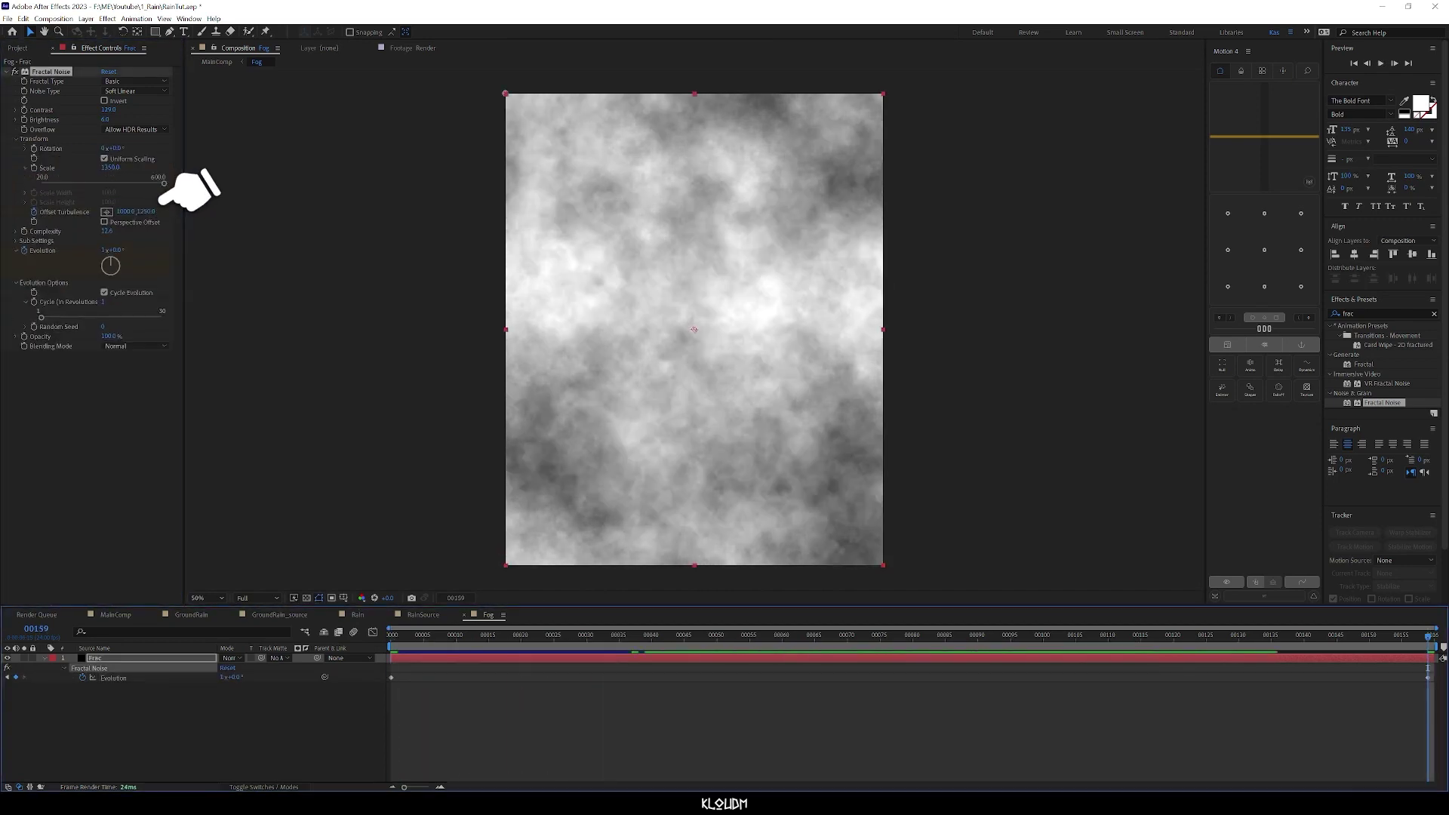
left_click_drag(125, 212, 341, 212)
key("space")
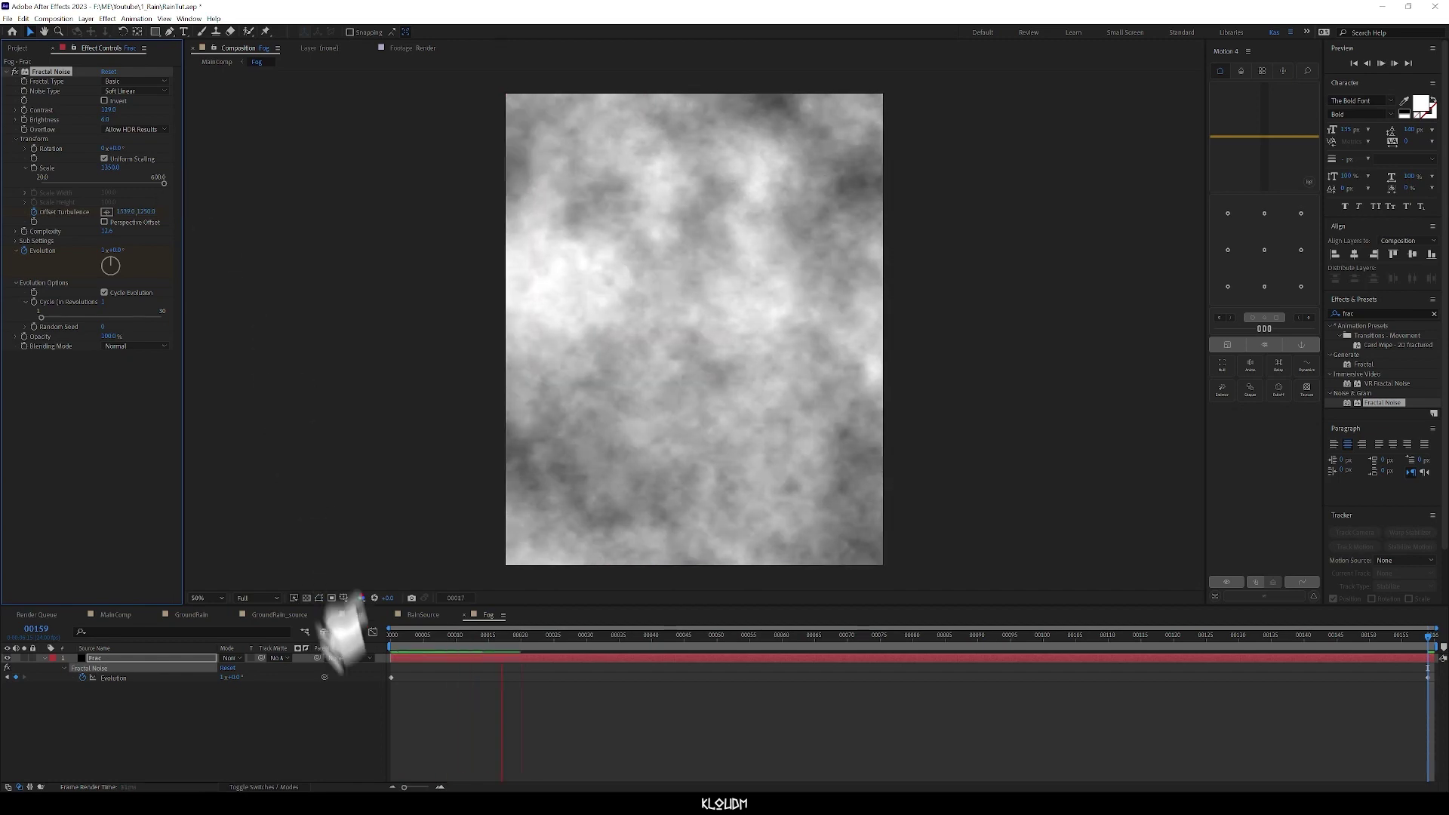
key("space")
key("space")
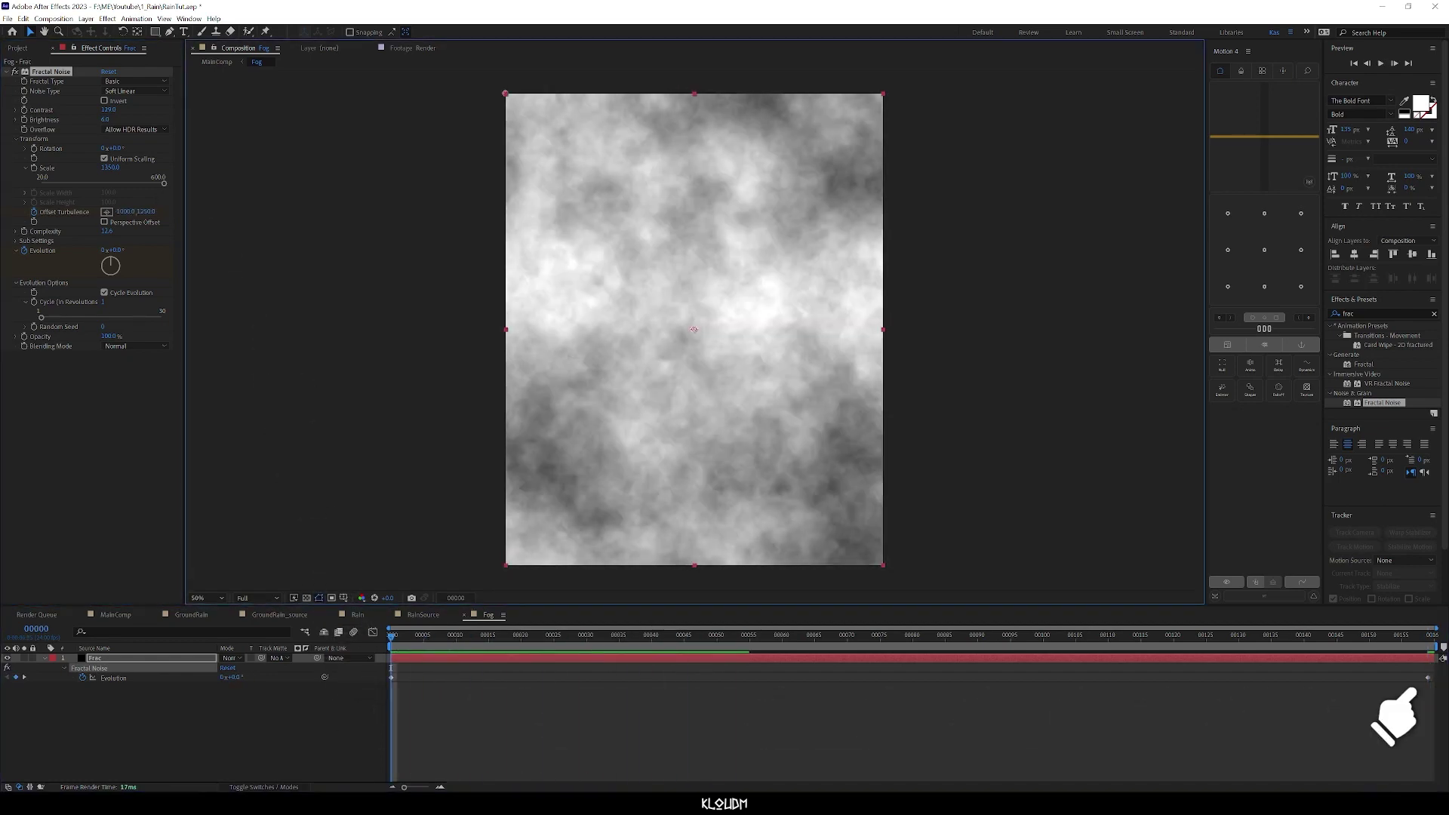
Step: Trim the Frac layer's start to frame 40, duplicate it and shift the lower copy back to the composition's start
left_click(654, 670)
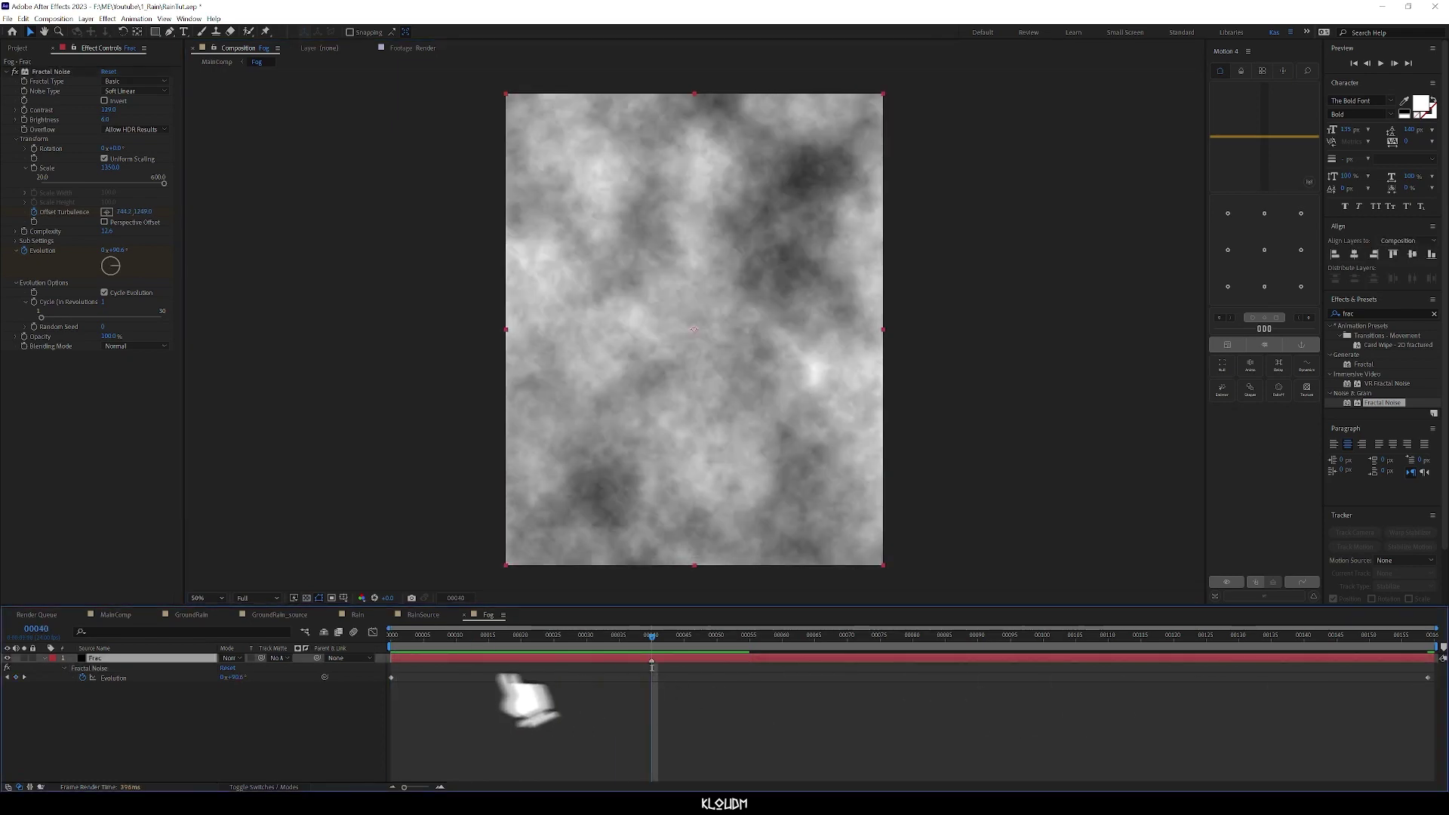
left_click_drag(652, 636, 391, 636)
left_click(652, 636)
key("alt+[")
key("ctrl+d")
left_click_drag(667, 668, 445, 667)
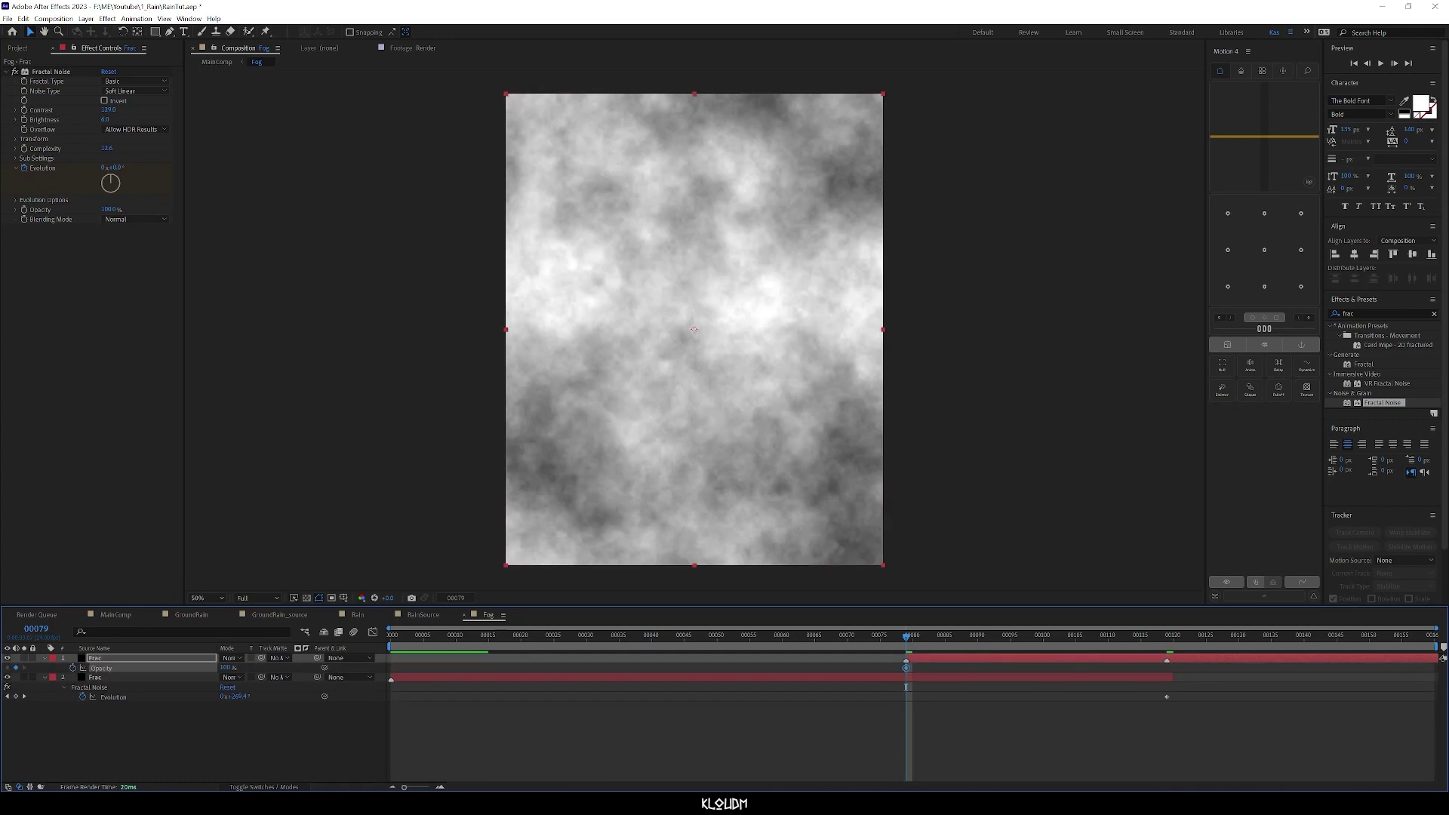
Step: Keyframe the upper Frac copy's opacity from 0% at frame 79 to 100% at frame 119, and end the work area at frame 120
left_click(16, 667)
key("j")
left_click(226, 668)
type("0")
key("Return")
key("k")
key("Page_Down")
key("n")
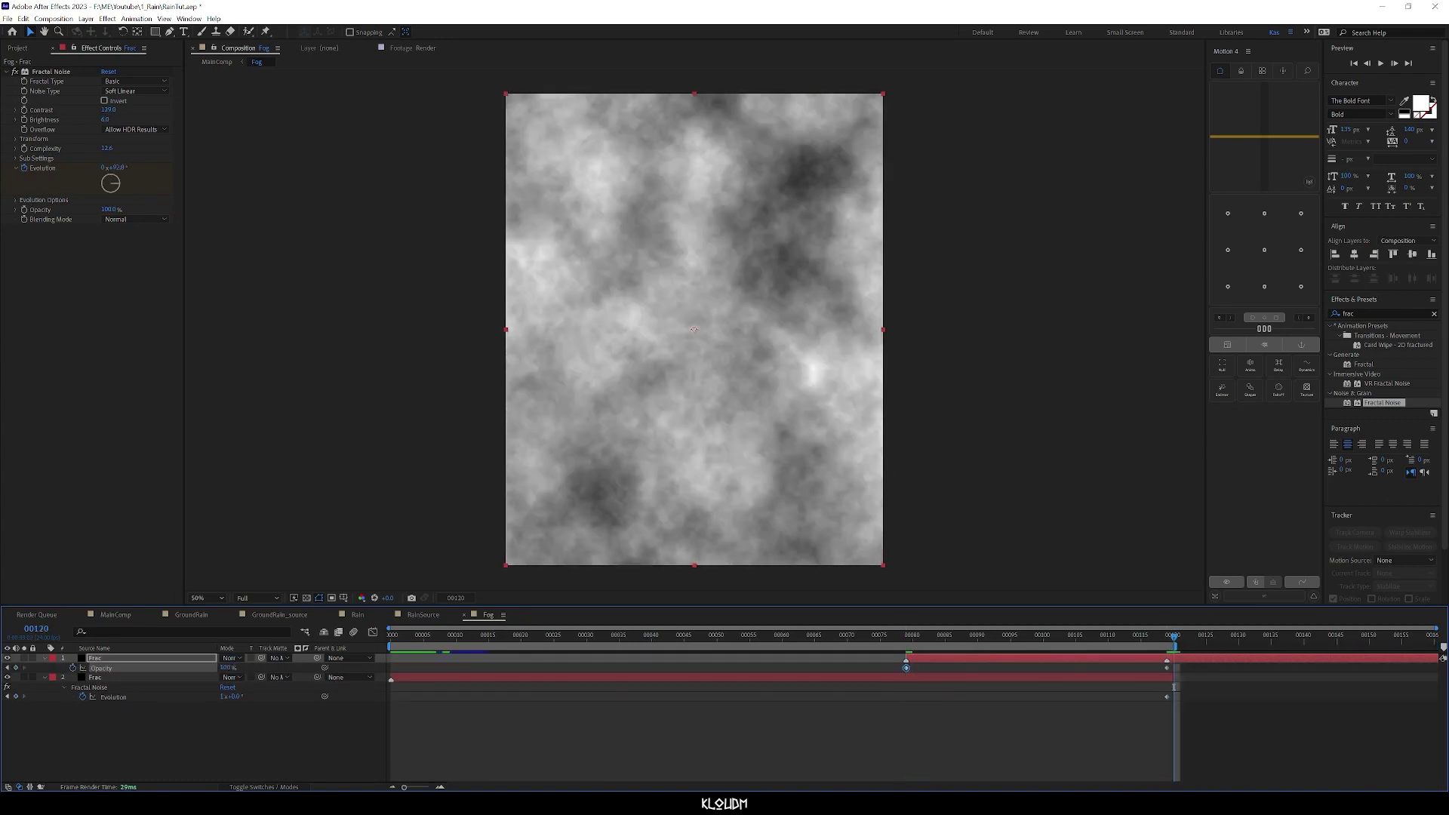
Step: Shift the upper Frac copy one frame later so that its fade-in runs from frame 80 to frame 120
left_click(95, 677)
left_click_drag(1173, 697, 1166, 696)
left_click_drag(1153, 658, 1160, 658)
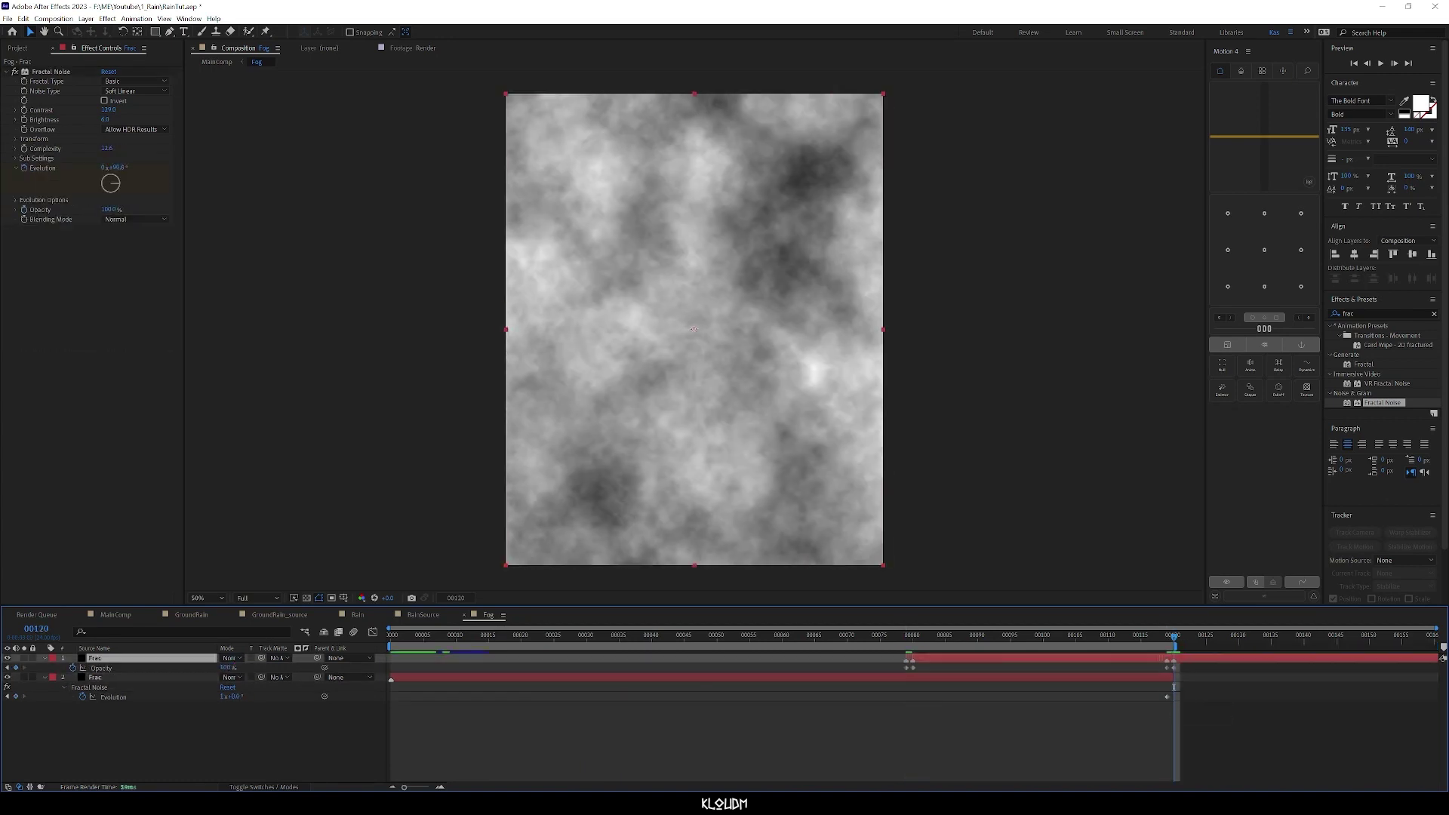
Step: Trim the Fog composition to its work area and preview the loop
left_click(1159, 677)
right_click(1167, 646)
left_click(1207, 676)
key("space")
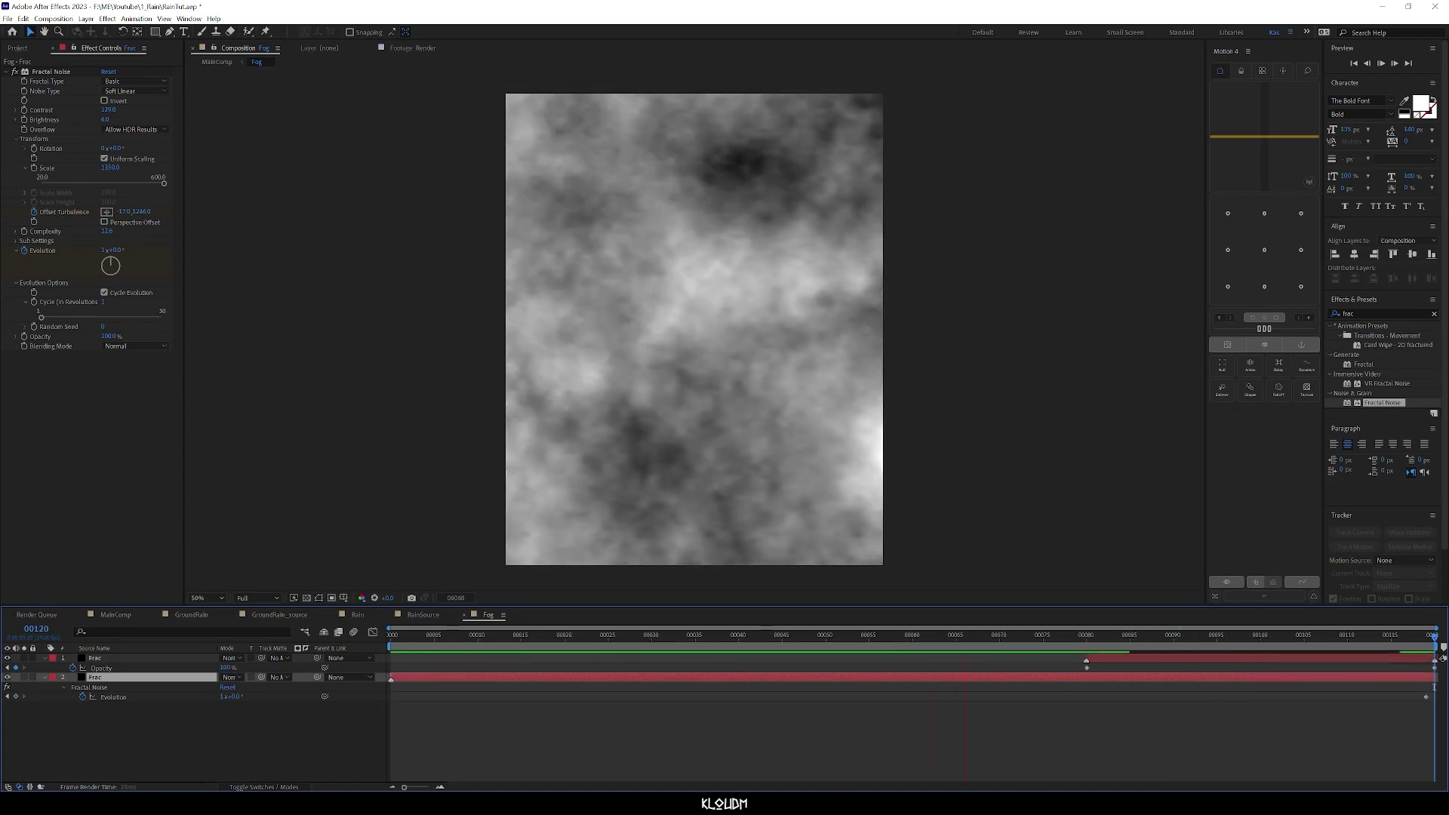
Step: In MainComp, assign the Zdepth layer as the Fog layer's track matte
left_click(115, 615)
left_click(279, 658)
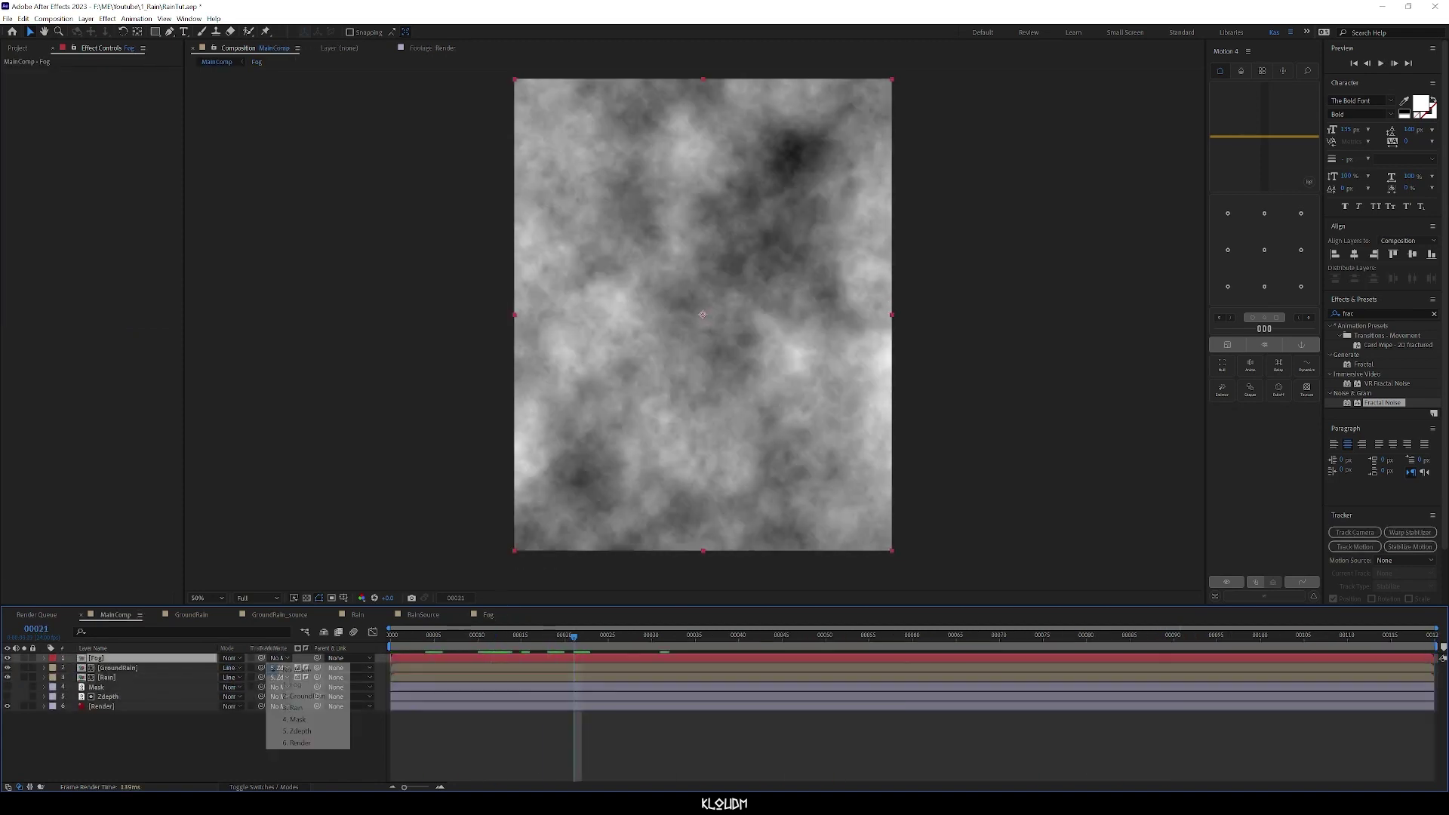
left_click(219, 743)
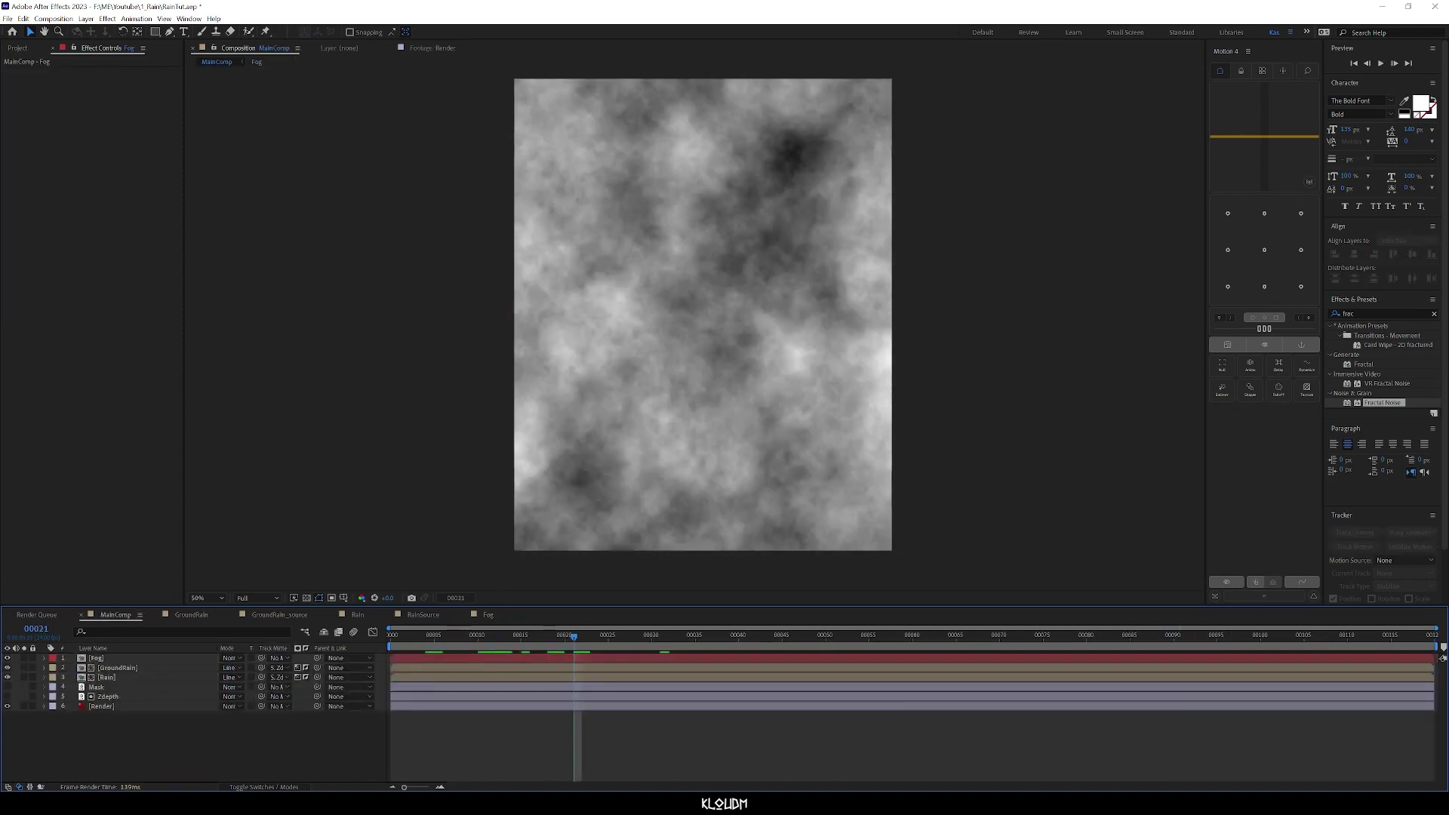
left_click(97, 658)
left_click(108, 696)
left_click(97, 658)
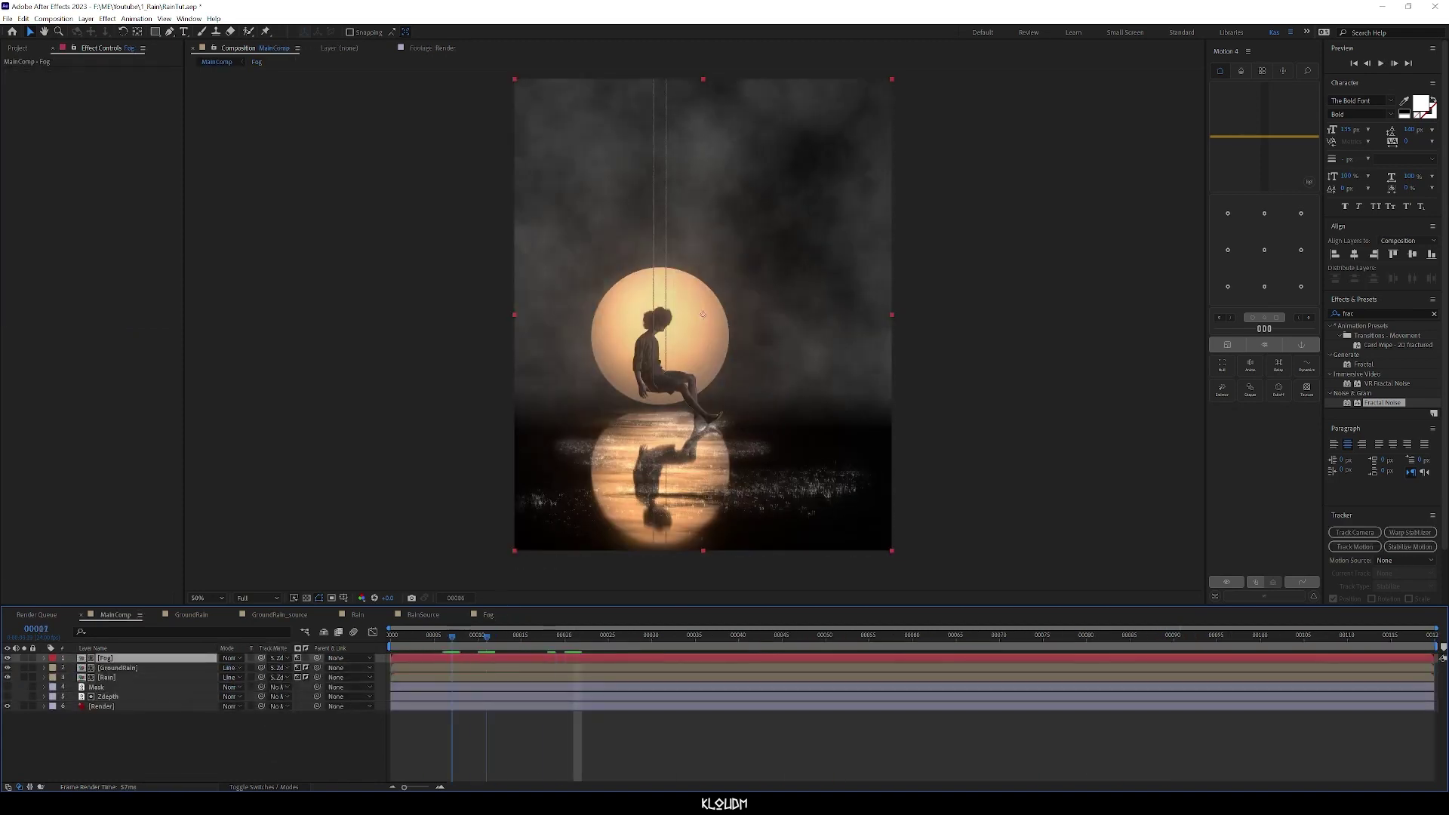
Step: Duplicate the Zdepth layer as Fog Z to serve as the fog's own depth matte, and preview the result
key("ctrl+d")
type("Fog Z")
key("Return")
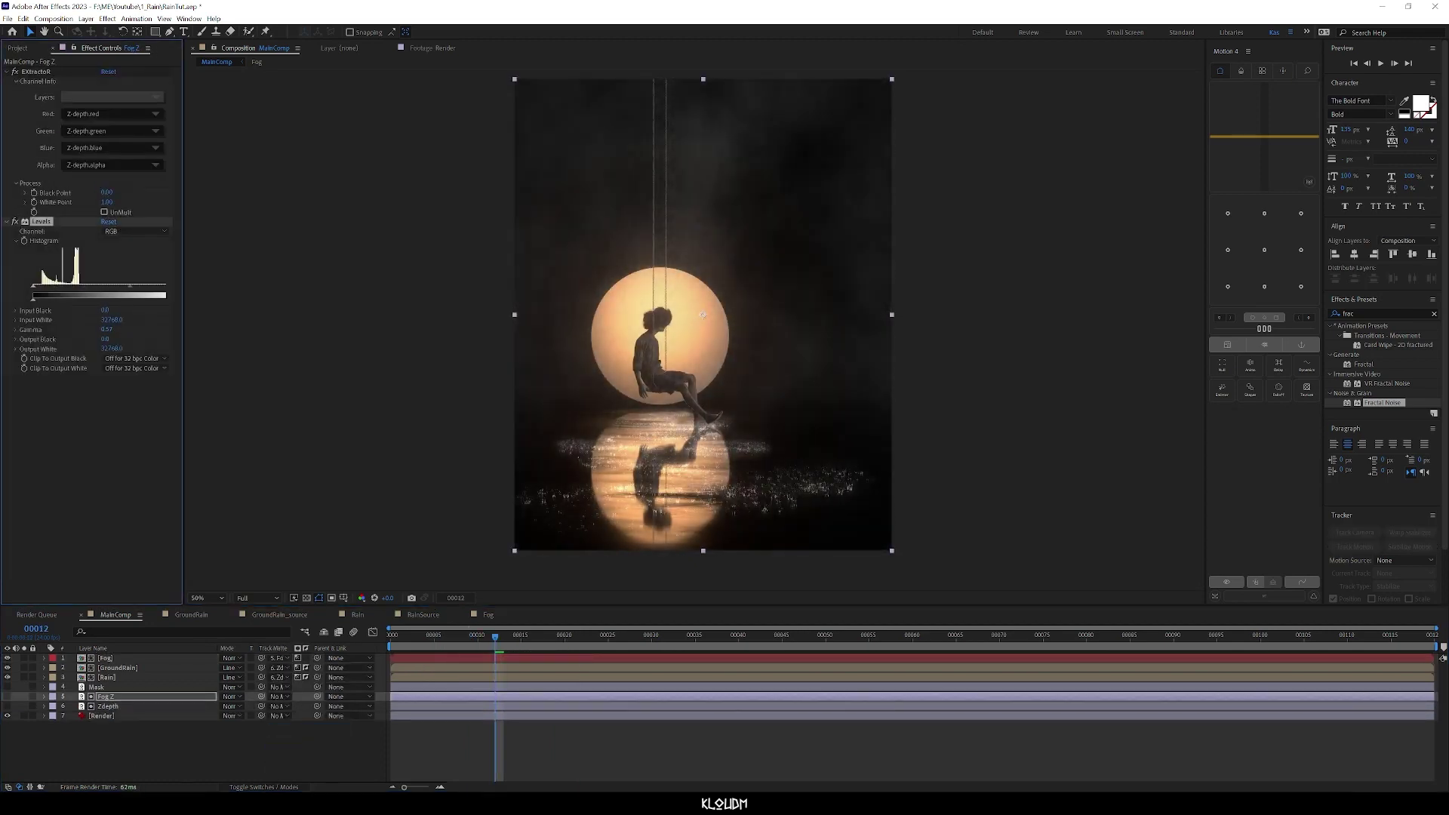
key("space")
Step: Match the Fog layer's blending mode to the two rain layers and set its opacity to 40%
left_click(425, 658)
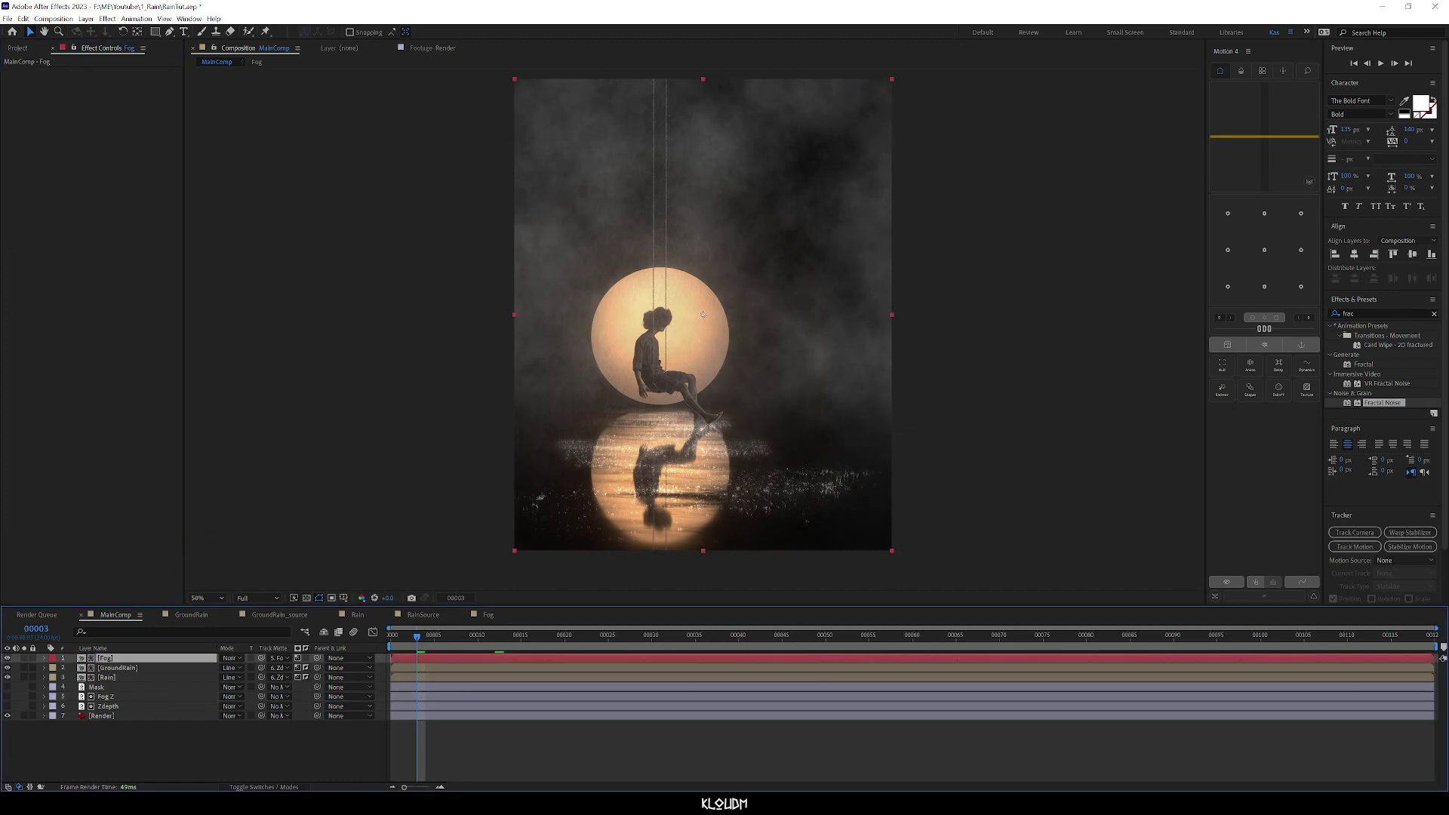
key("space")
key("t")
left_click(231, 658)
left_click(253, 365)
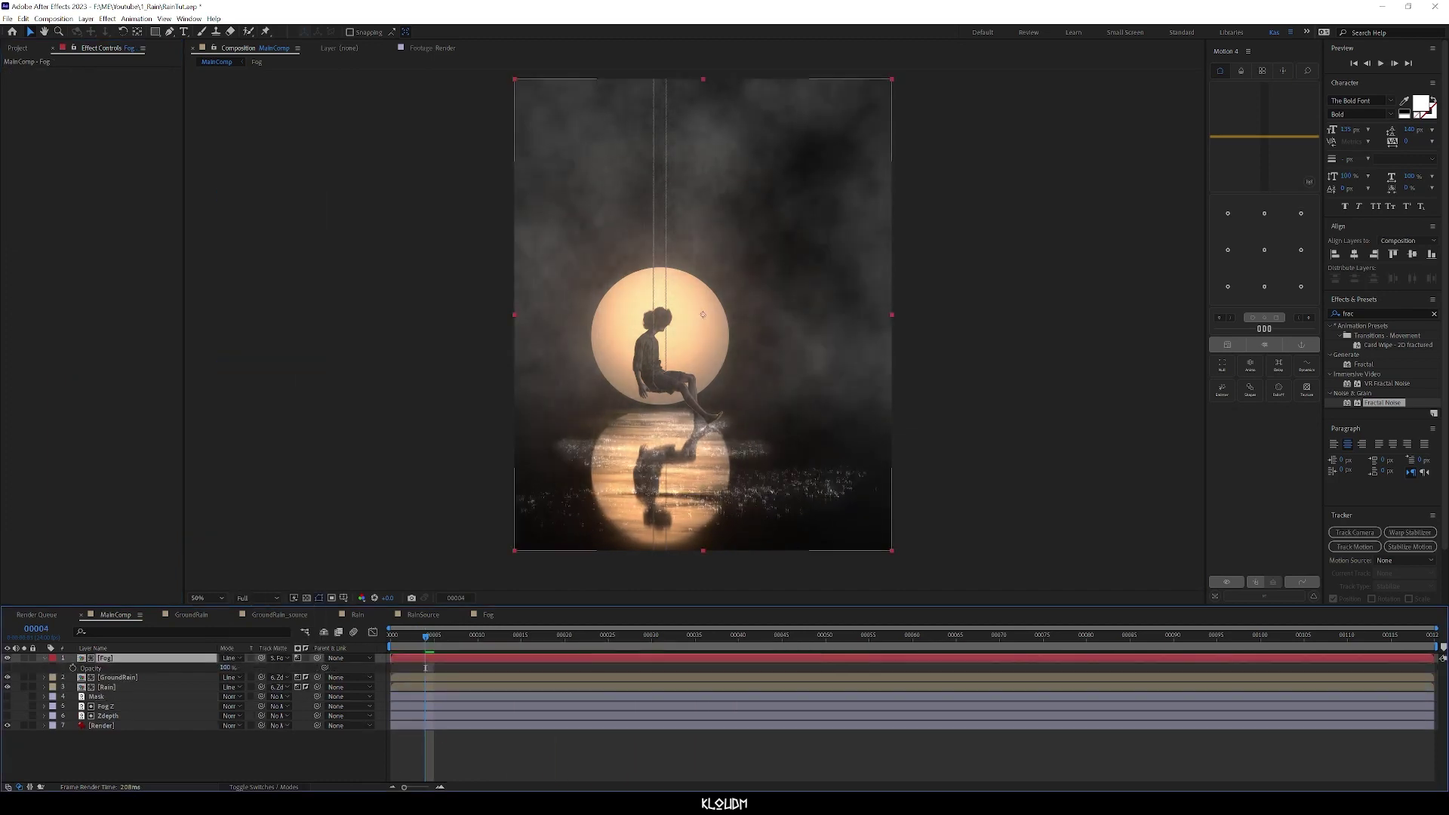
left_click_drag(229, 667, 162, 667)
left_click(227, 668)
type("40")
Step: Draw a circular mask on the Fog layer around the moon, somewhat larger than the moon's disc
left_click(155, 32)
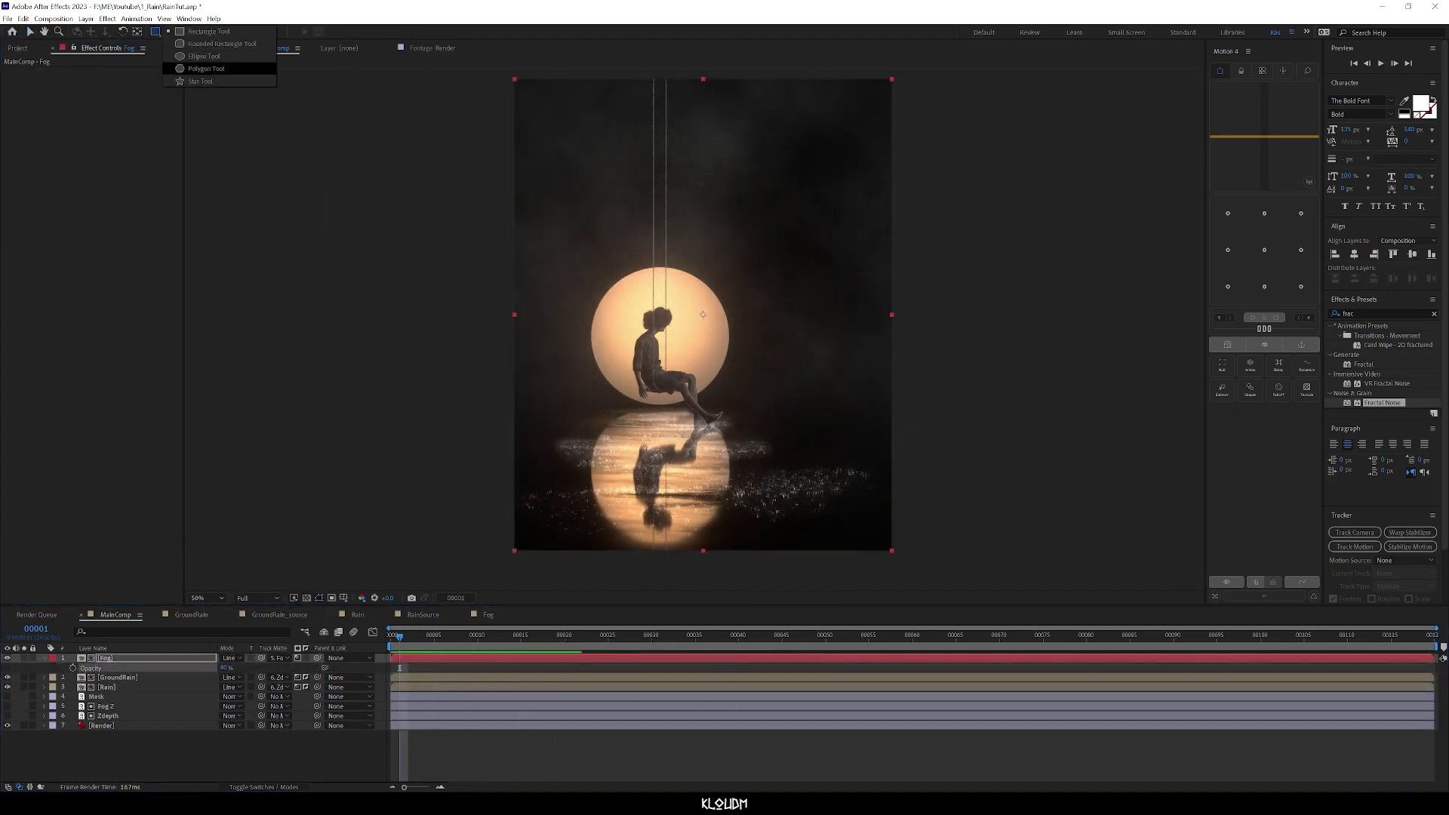
left_click(211, 56)
mouse_move(559, 221)
left_mouse_down()
mouse_move(743, 434)
mouse_move(772, 447)
left_mouse_up()
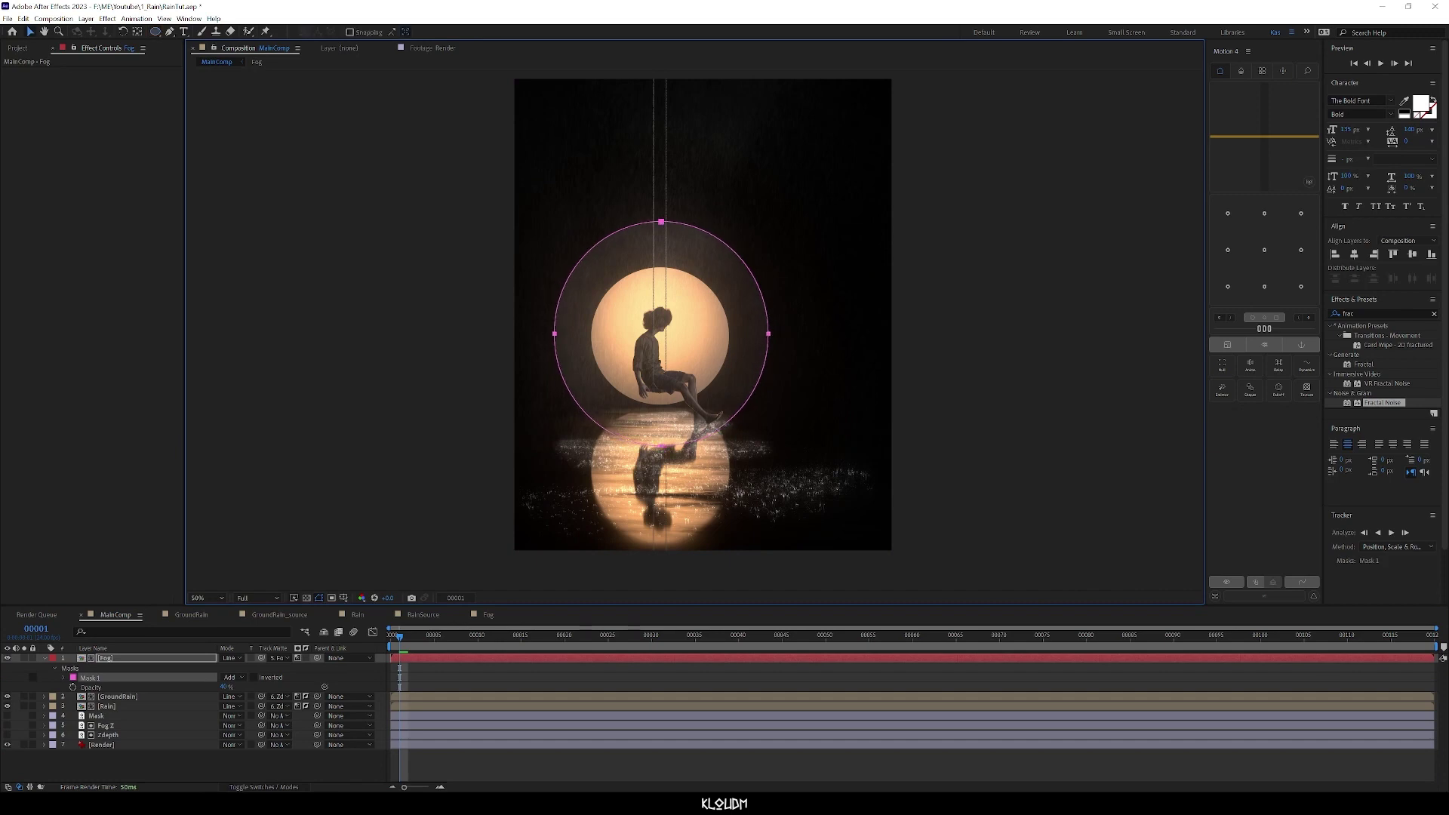
Step: Set the fog mask's feather to 750 pixels and its expansion to 300 pixels
left_click(64, 678)
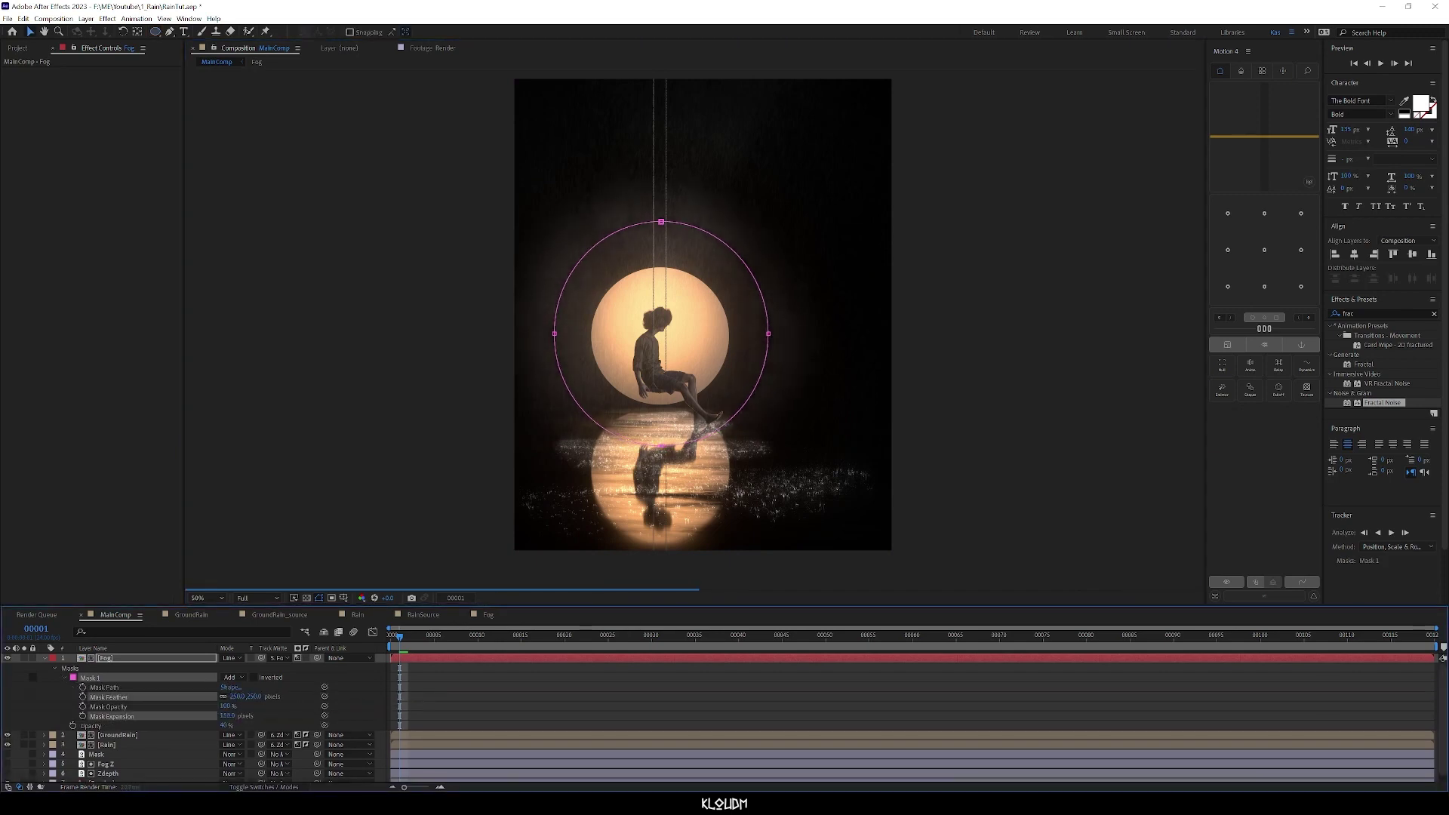
left_click(237, 696)
type("750")
key("Return")
left_click(228, 715)
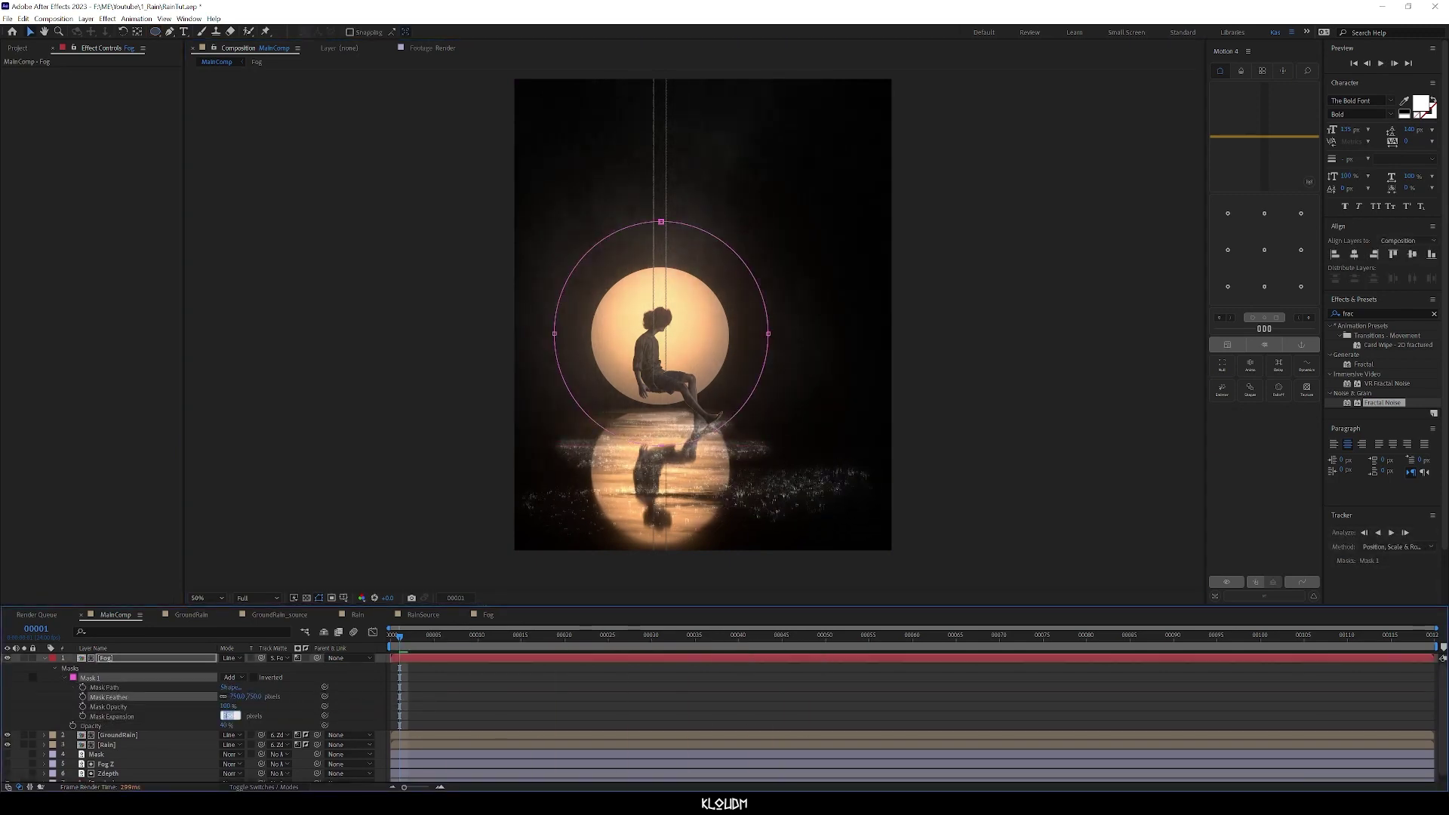
type("300")
key("Return")
Step: Use a 1000-pixel feather without expansion on the fog mask, enlarge it to nearly the frame's width, and preview
left_click(233, 678)
left_click(236, 690)
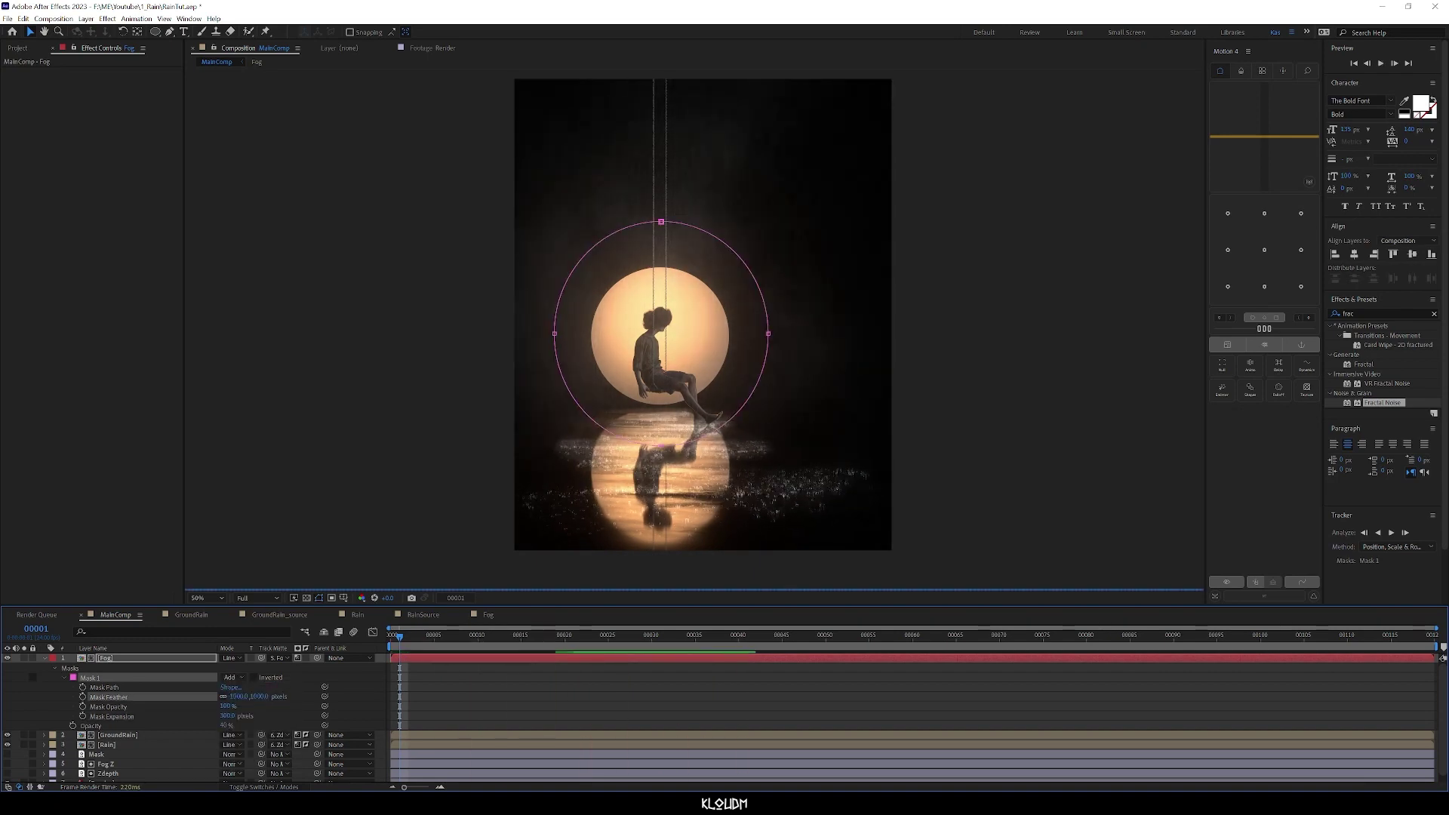
left_click_drag(768, 333, 838, 338)
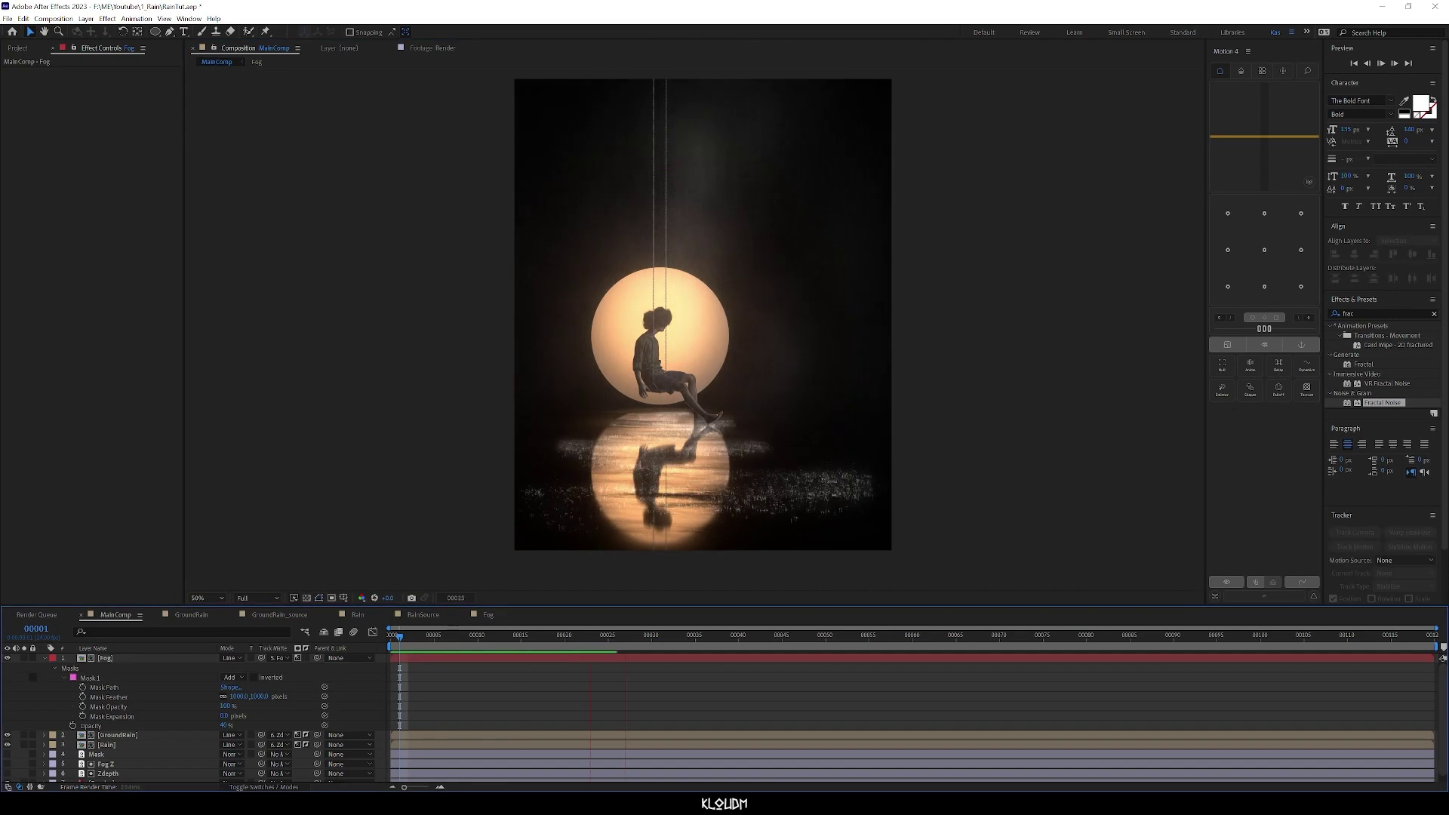
key("space")
Step: Show the Fog layer's opacity and play back the composite to check the fog
left_click(118, 735)
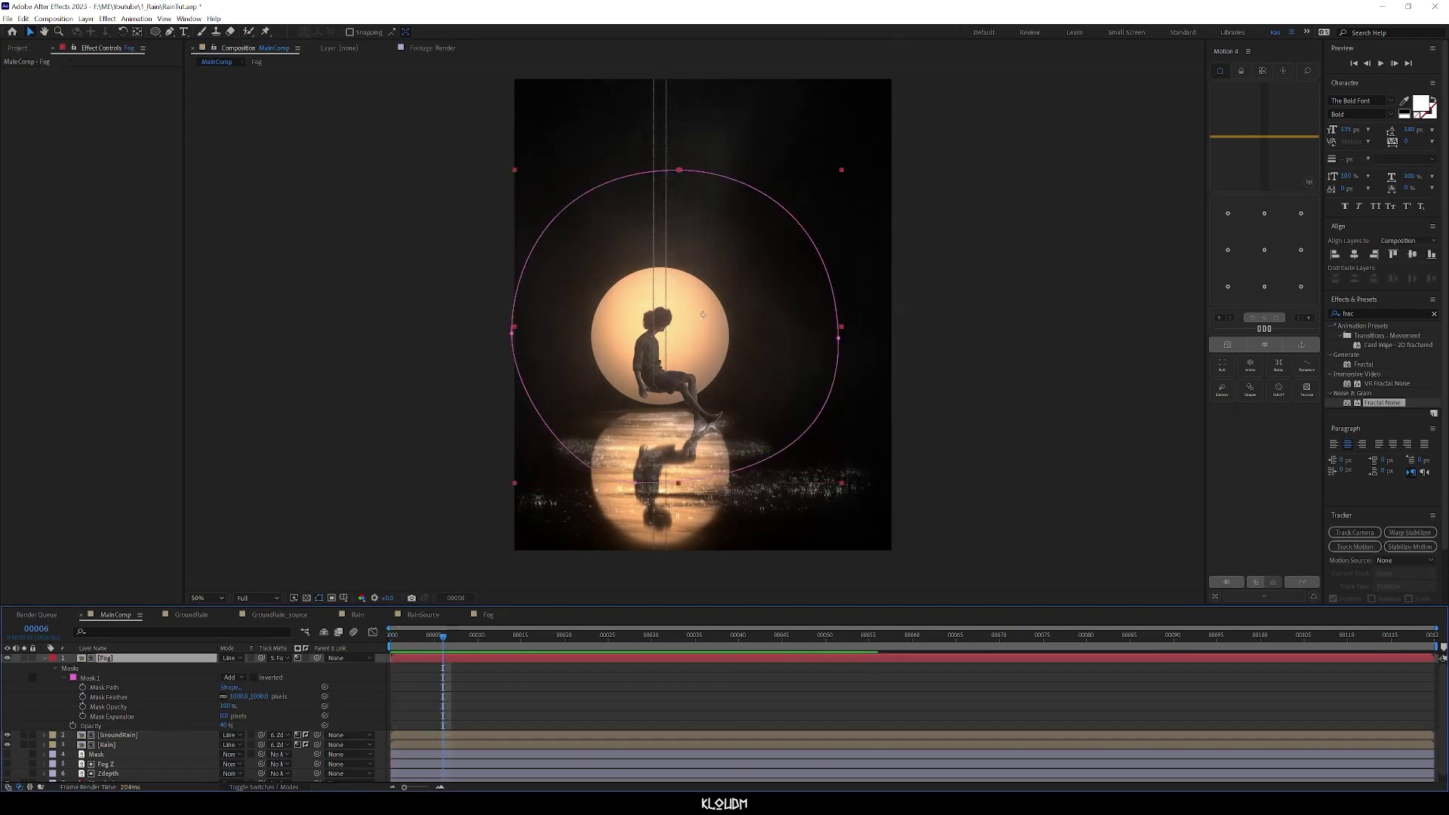
key("t")
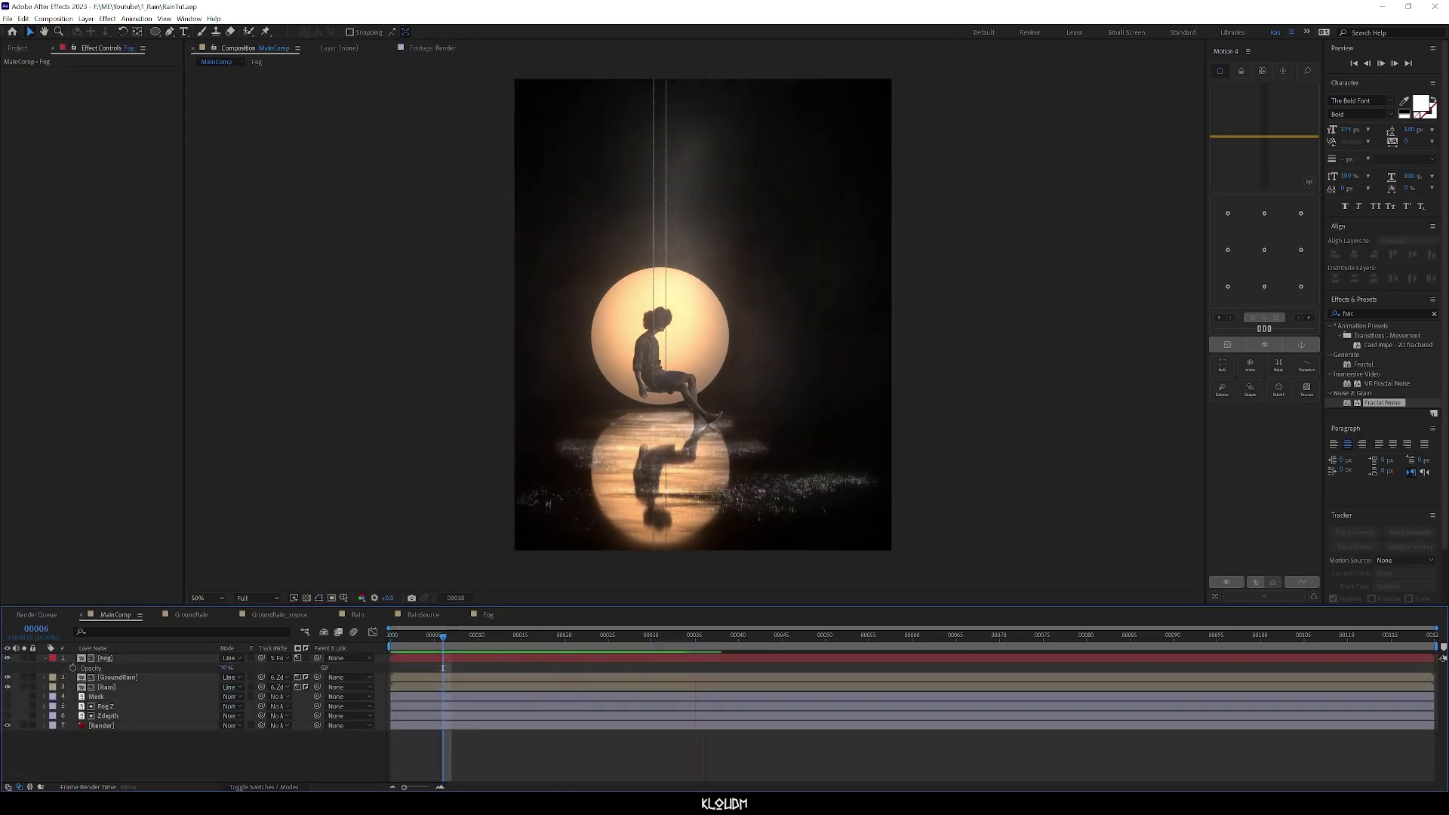
left_click_drag(887, 637, 652, 637)
key("space")
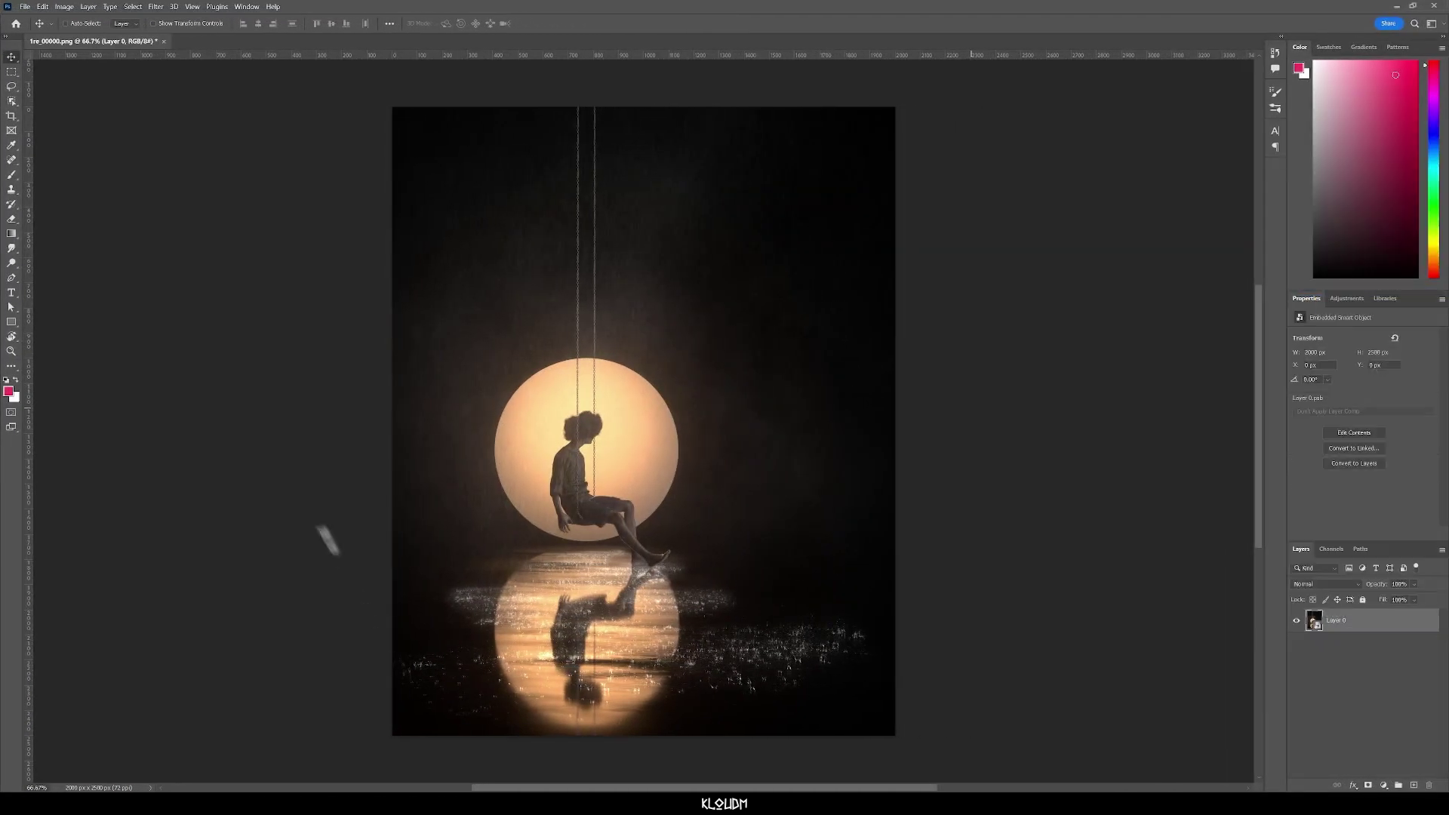
Step: In Photoshop, open the tre_00000.png frame in the Camera Raw Filter and apply the Subject: Landscape preset LN07
key("alt+t")
left_click(181, 83)
left_click(1024, 227)
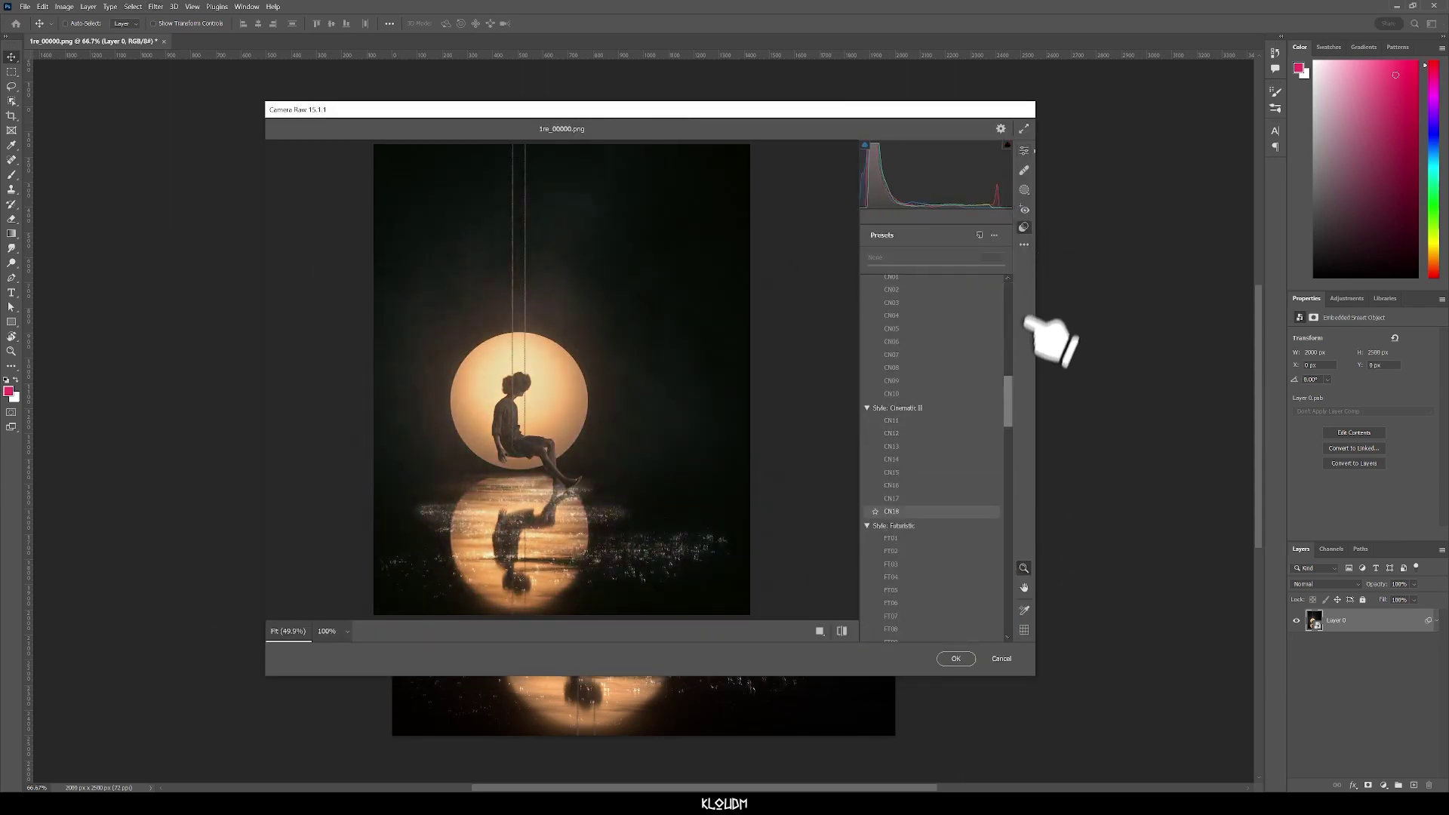
scroll(932, 483, "down", 15)
scroll(932, 460, "up", 15)
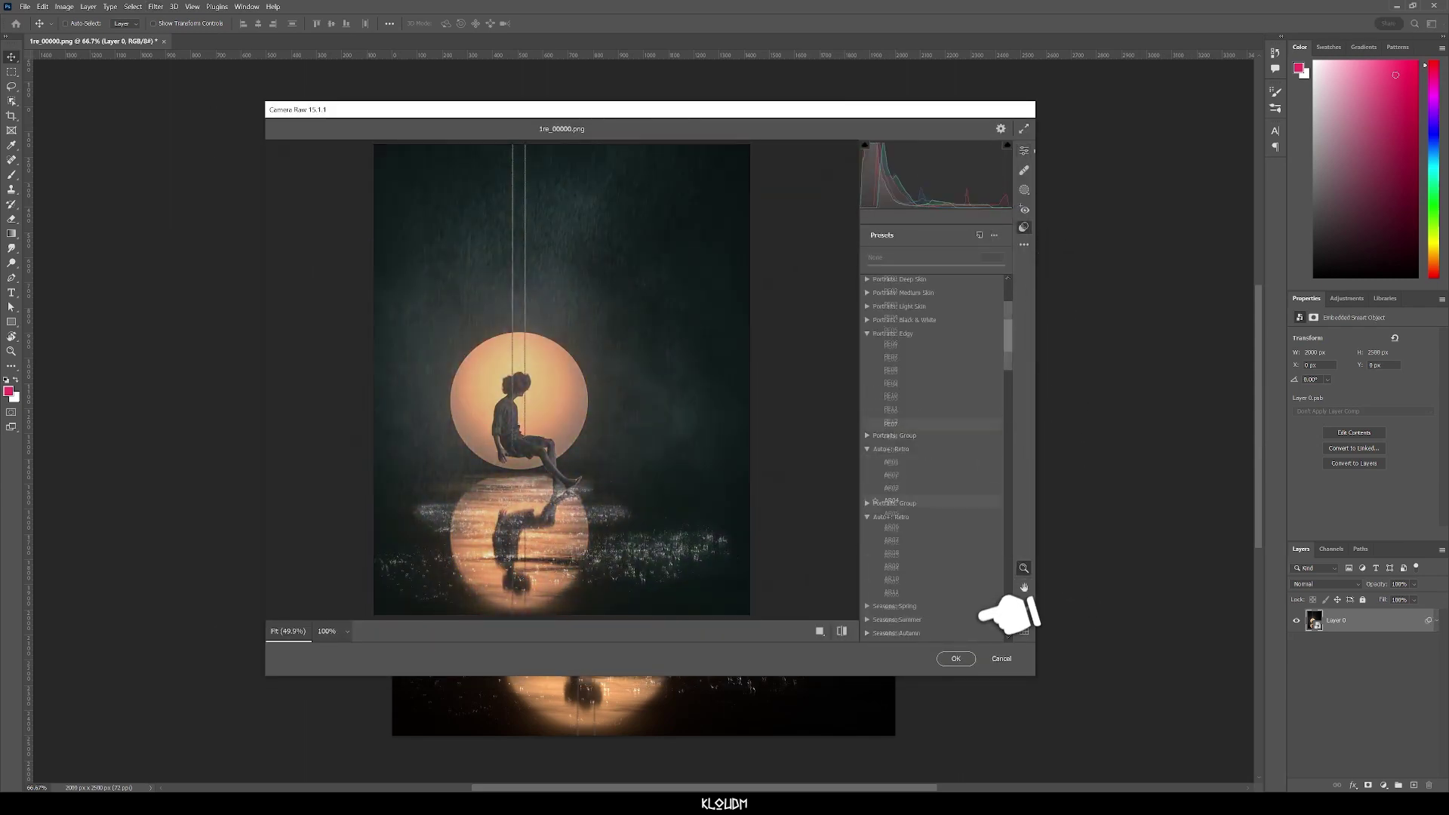
scroll(935, 483, "down", 10)
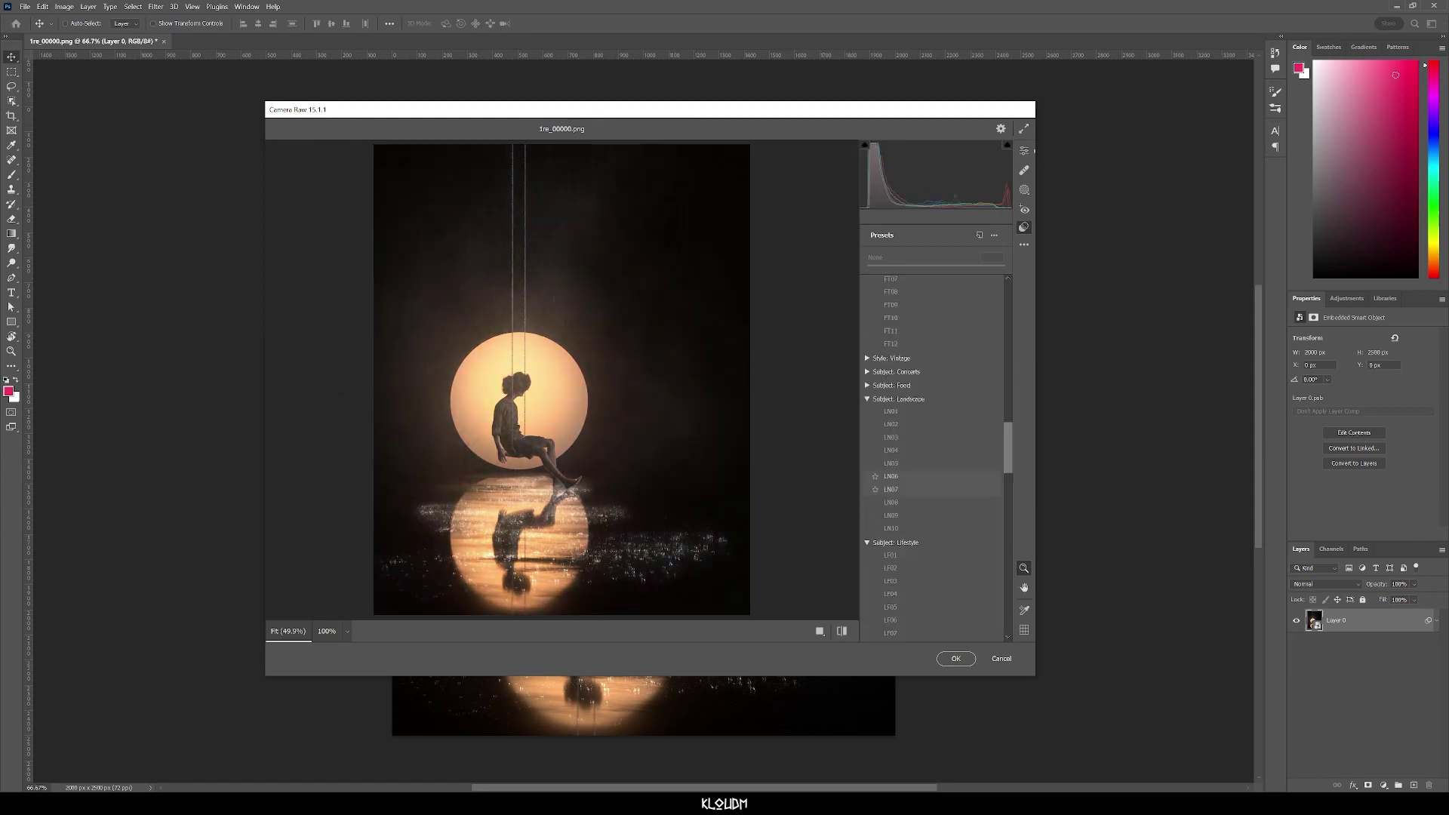
left_click(890, 489)
Step: Fine-tune three Color Mixer sliders and slightly tint the midtones in Color Grading
left_click(1024, 150)
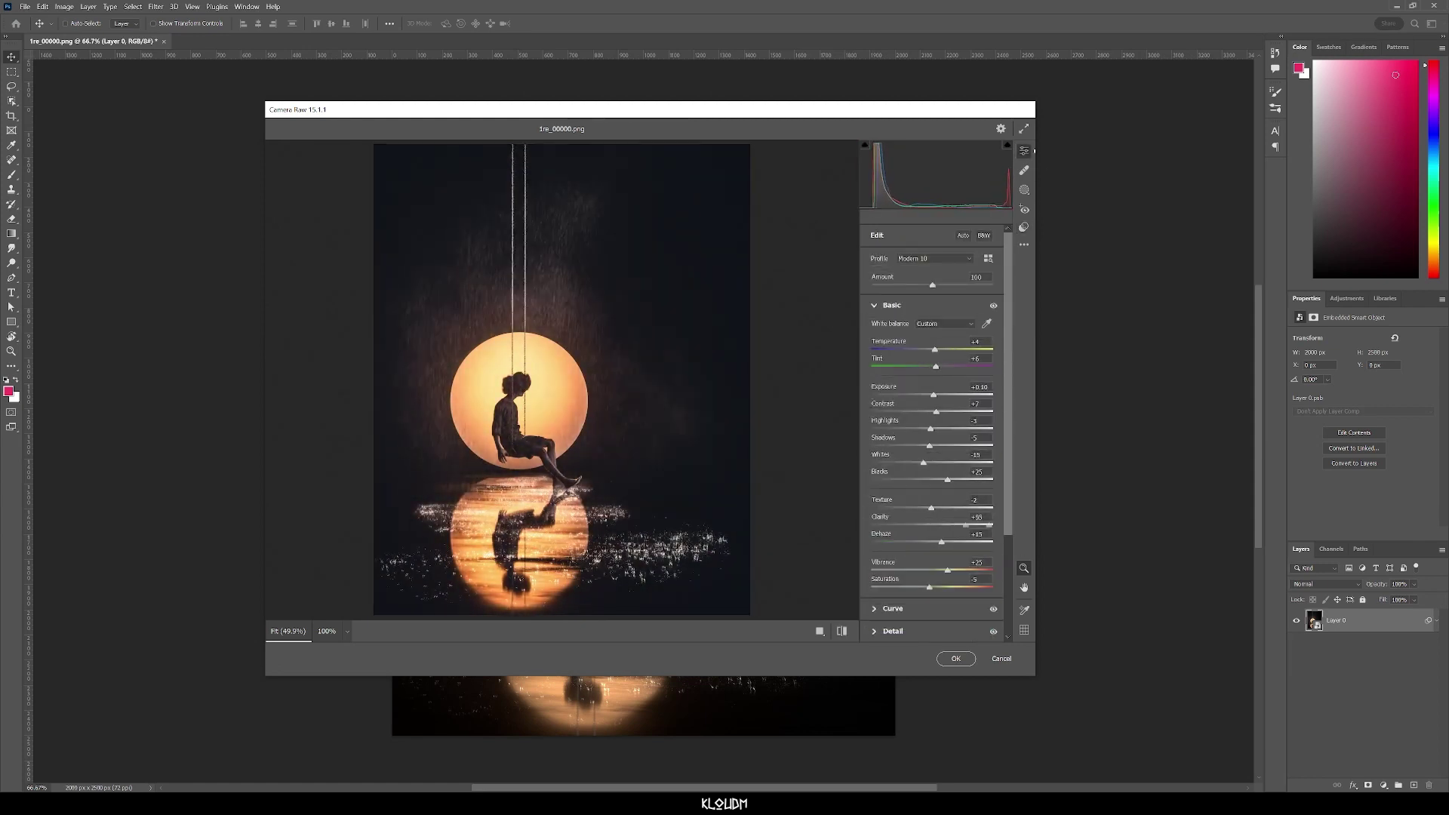
scroll(936, 435, "down", 3)
left_click(892, 495)
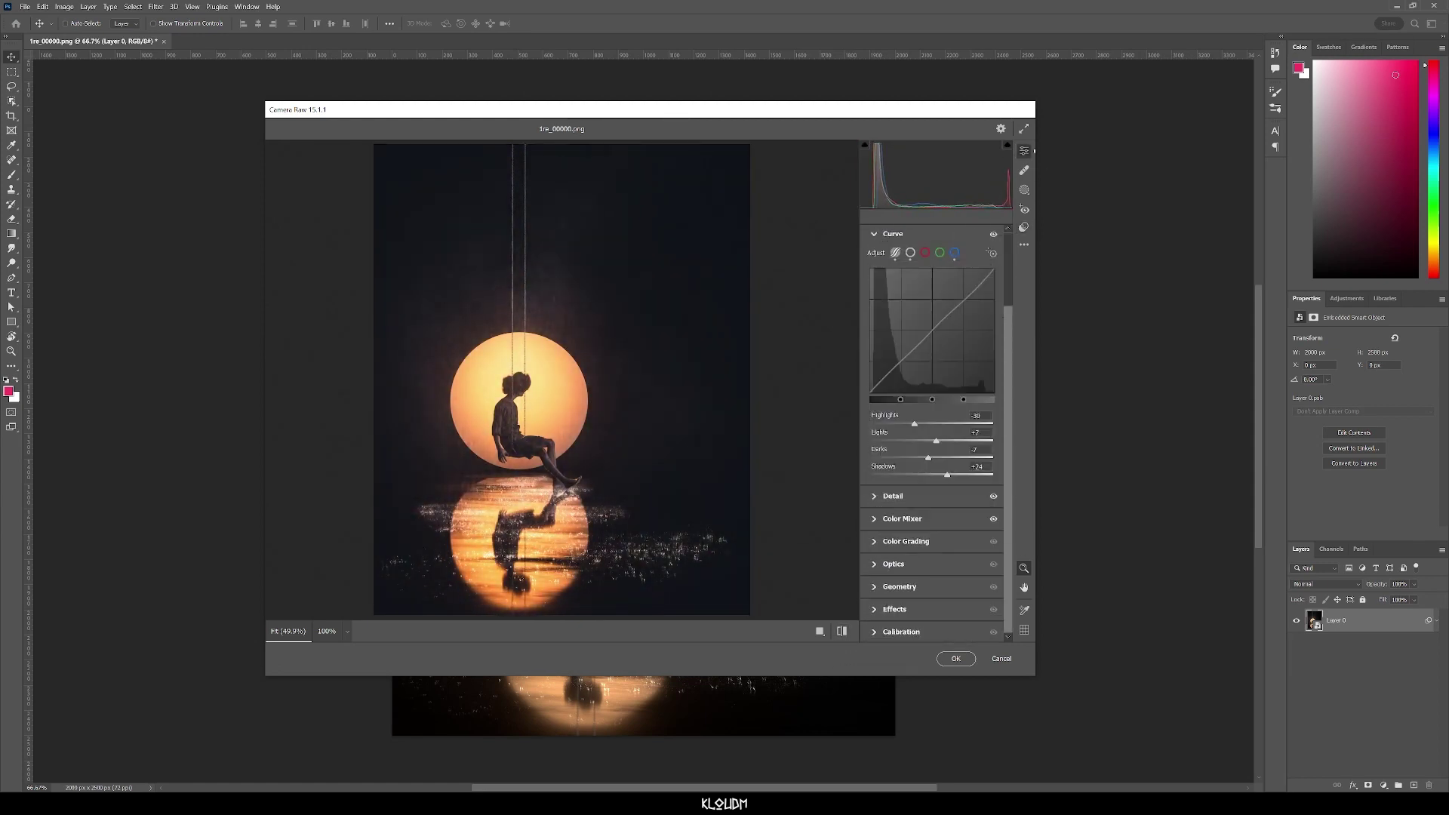
left_click(902, 518)
mouse_move(931, 472)
left_mouse_down()
mouse_move(879, 471)
mouse_move(941, 472)
left_mouse_up()
left_click_drag(932, 506, 942, 505)
left_click_drag(931, 522, 924, 522)
left_click(905, 579)
left_click_drag(931, 383, 935, 385)
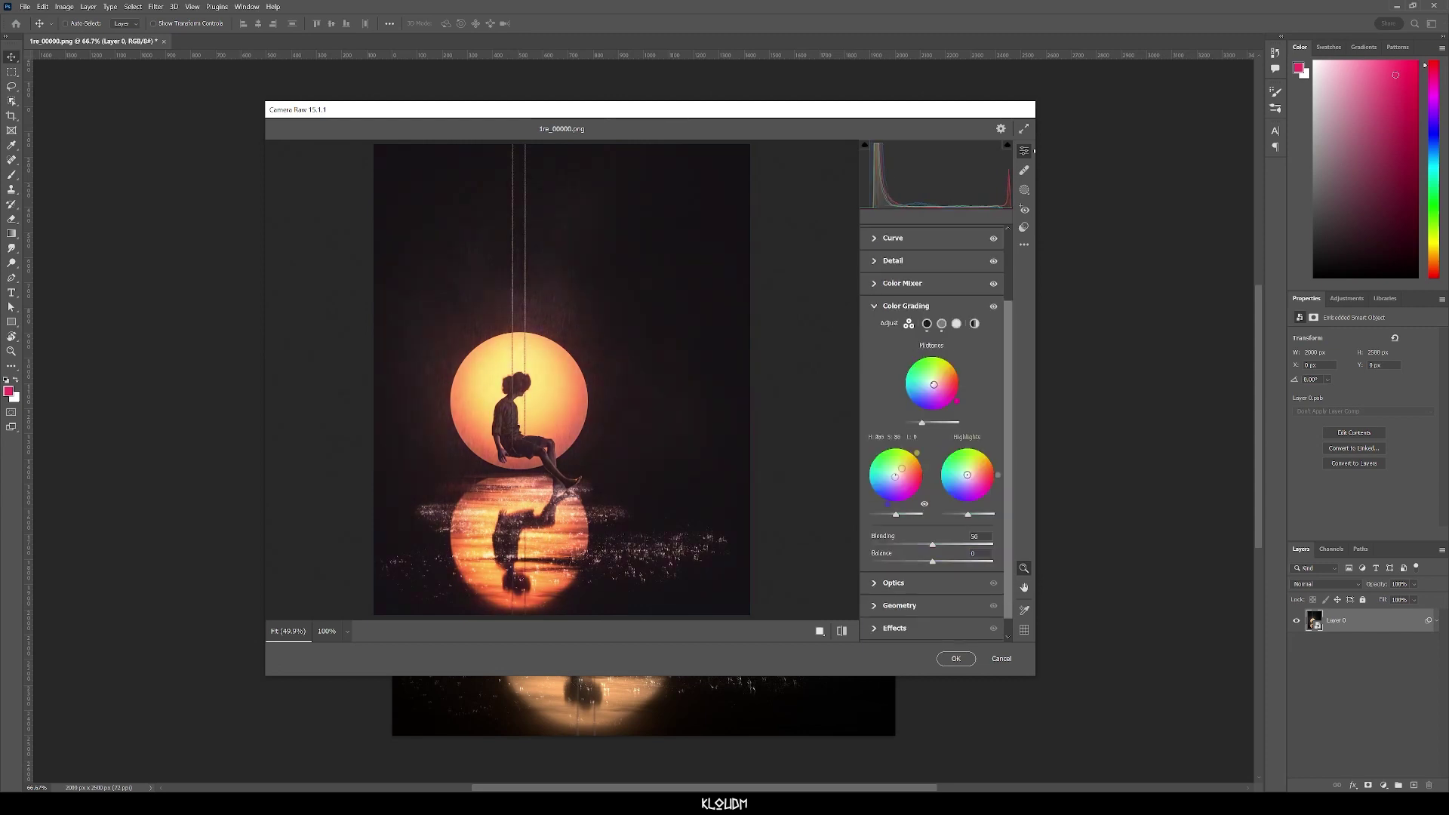
Step: Add a slight dark vignette and set the Green Primary hue to +7 in Calibration
left_click(894, 629)
left_click_drag(932, 512, 919, 512)
left_click(901, 534)
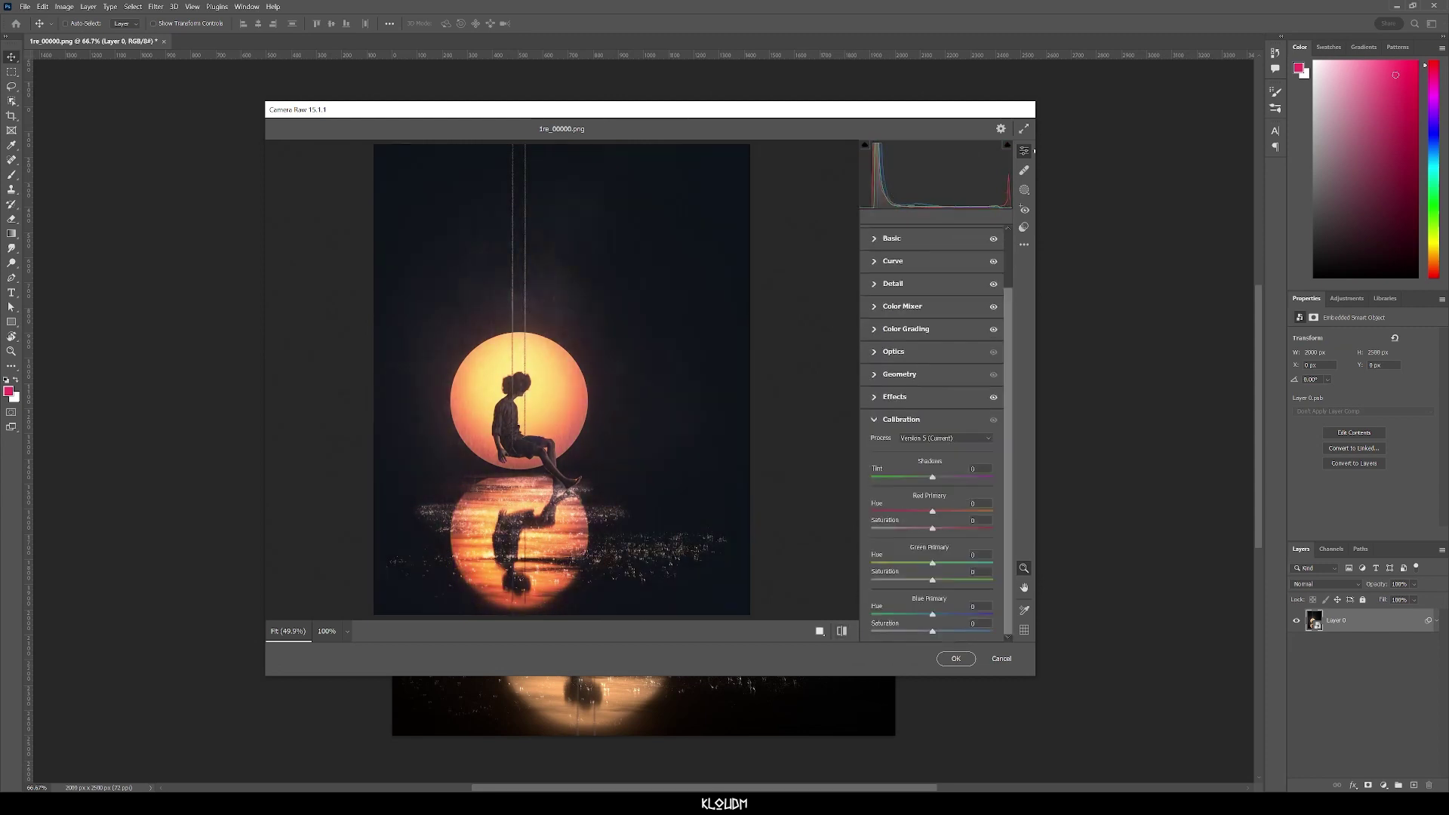
left_click_drag(932, 563, 936, 563)
Step: Save the Camera Raw adjustments to a settings file
scroll(932, 528, "up", 1)
left_click(1024, 245)
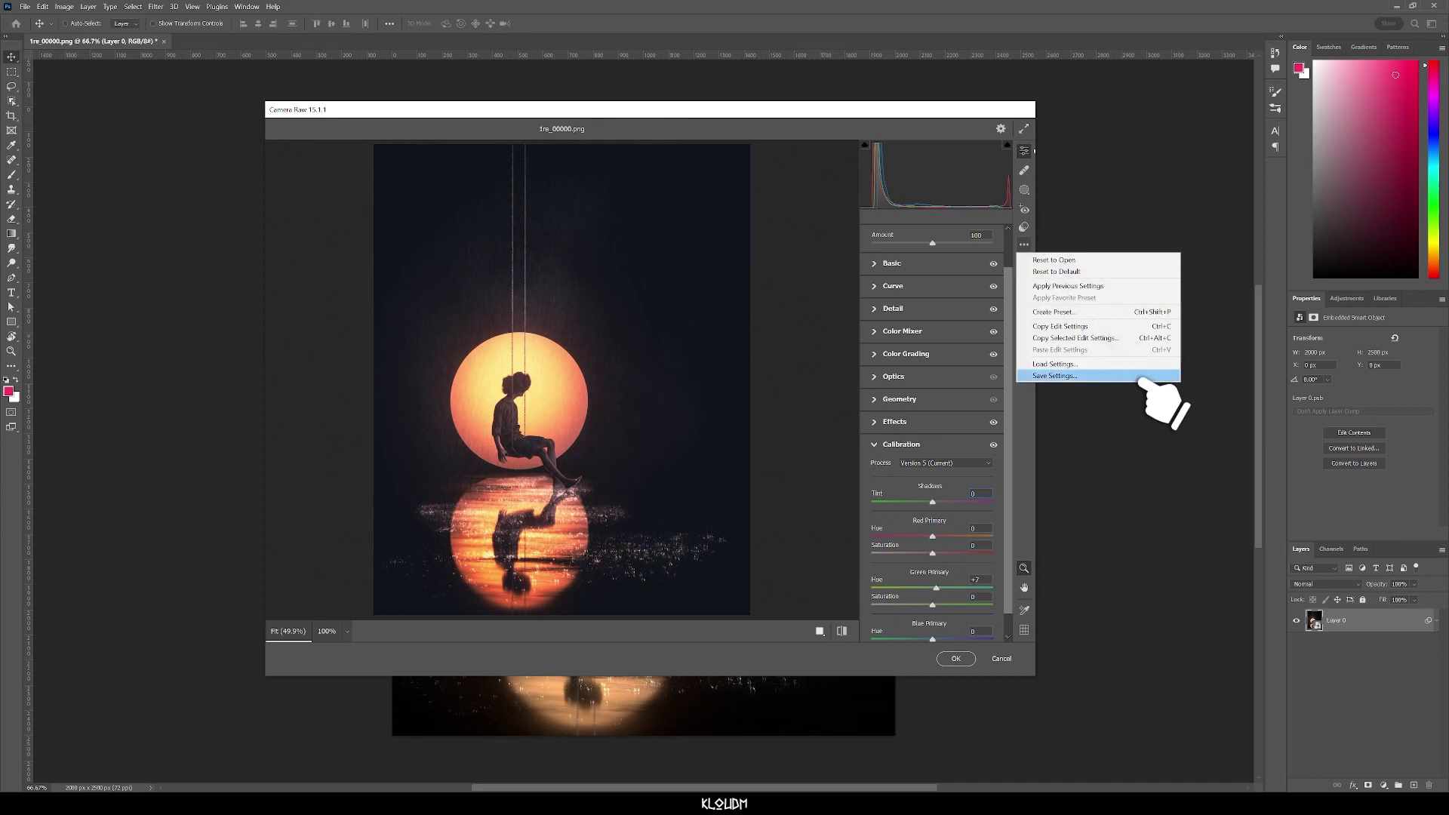
left_click(1134, 375)
left_click(821, 234)
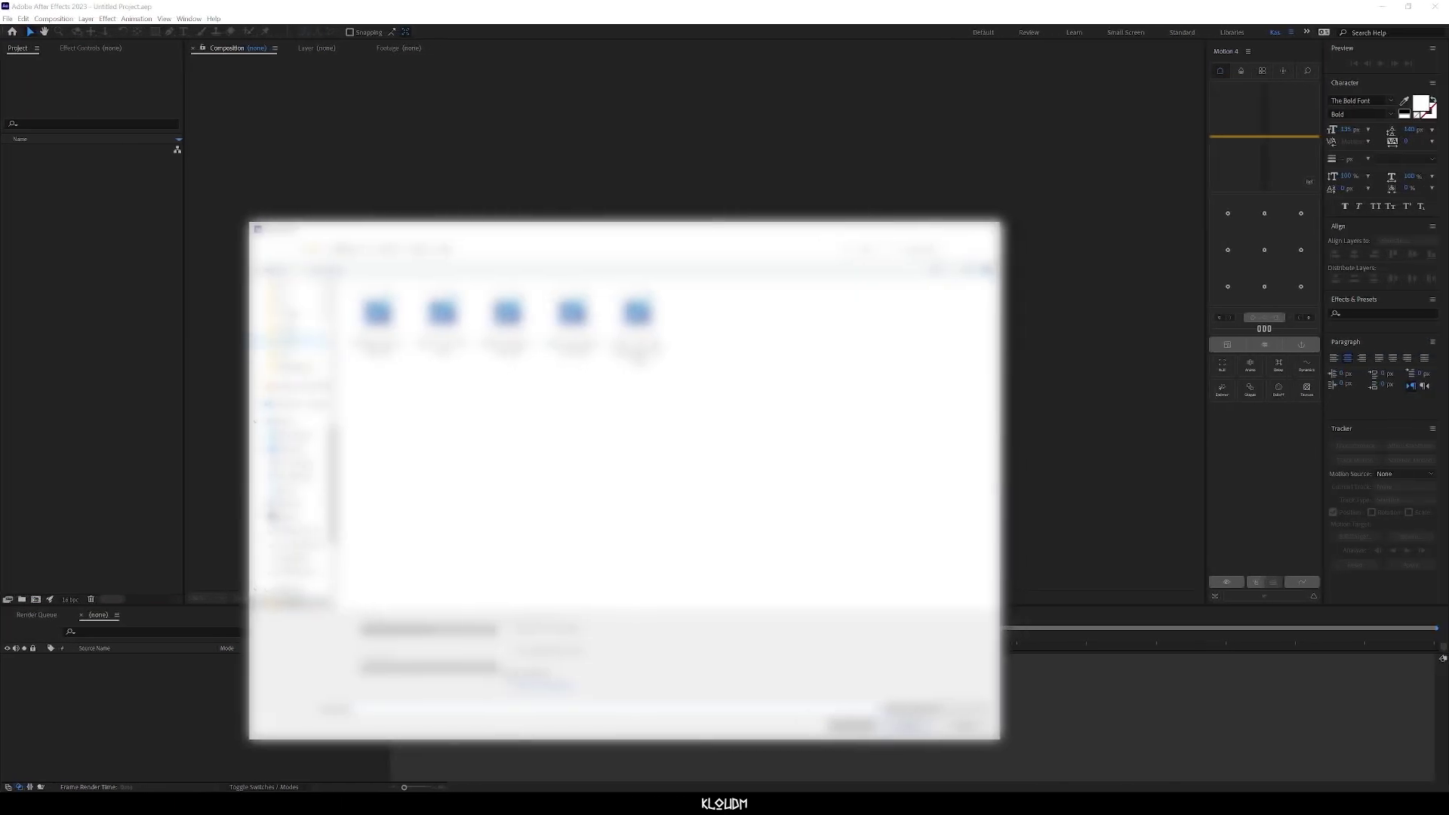
Step: In a new After Effects project, browse to the rendered PNG frames and select tre_00000 for import
left_click(291, 313)
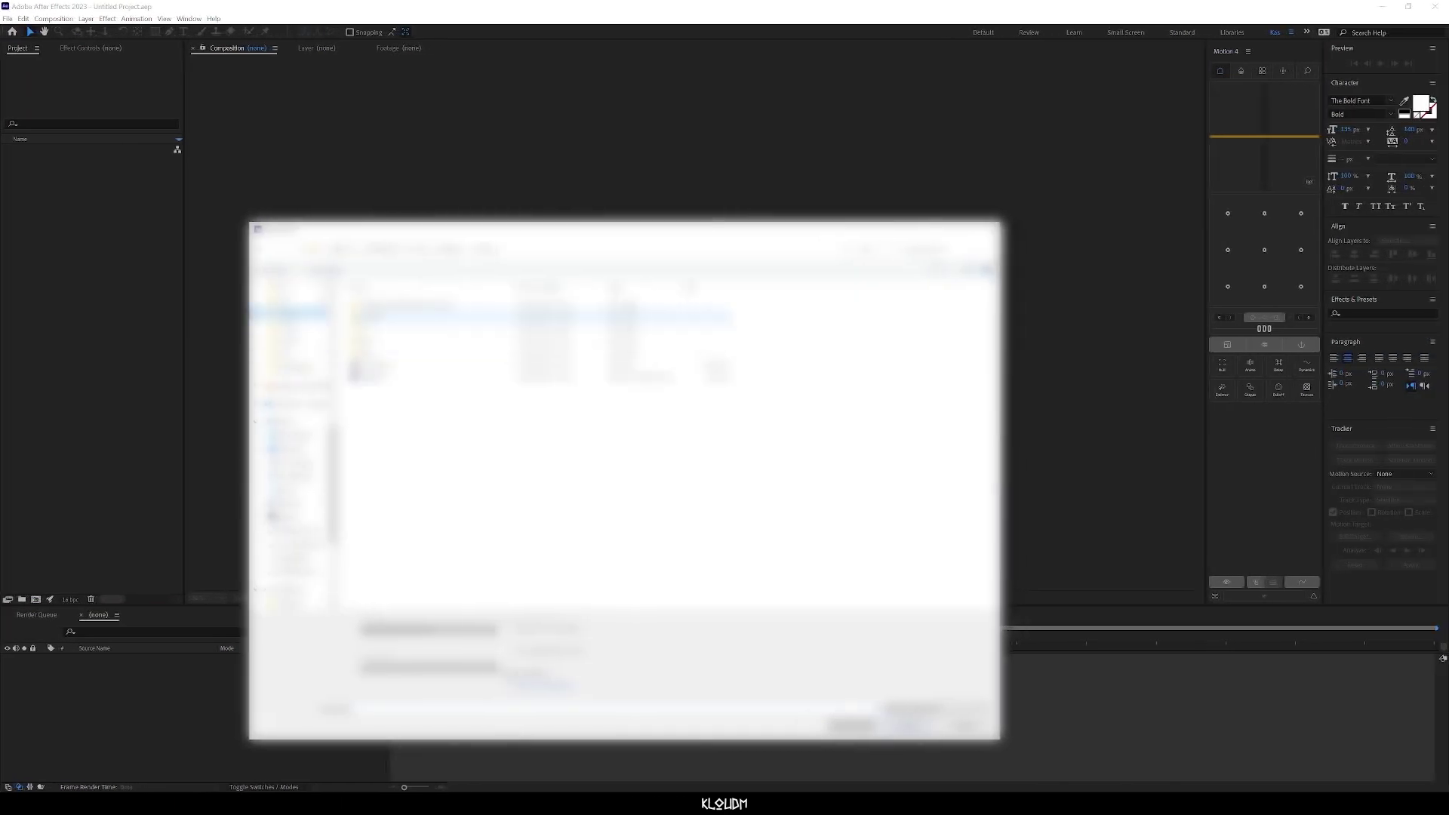
double_click(407, 340)
left_click(377, 315)
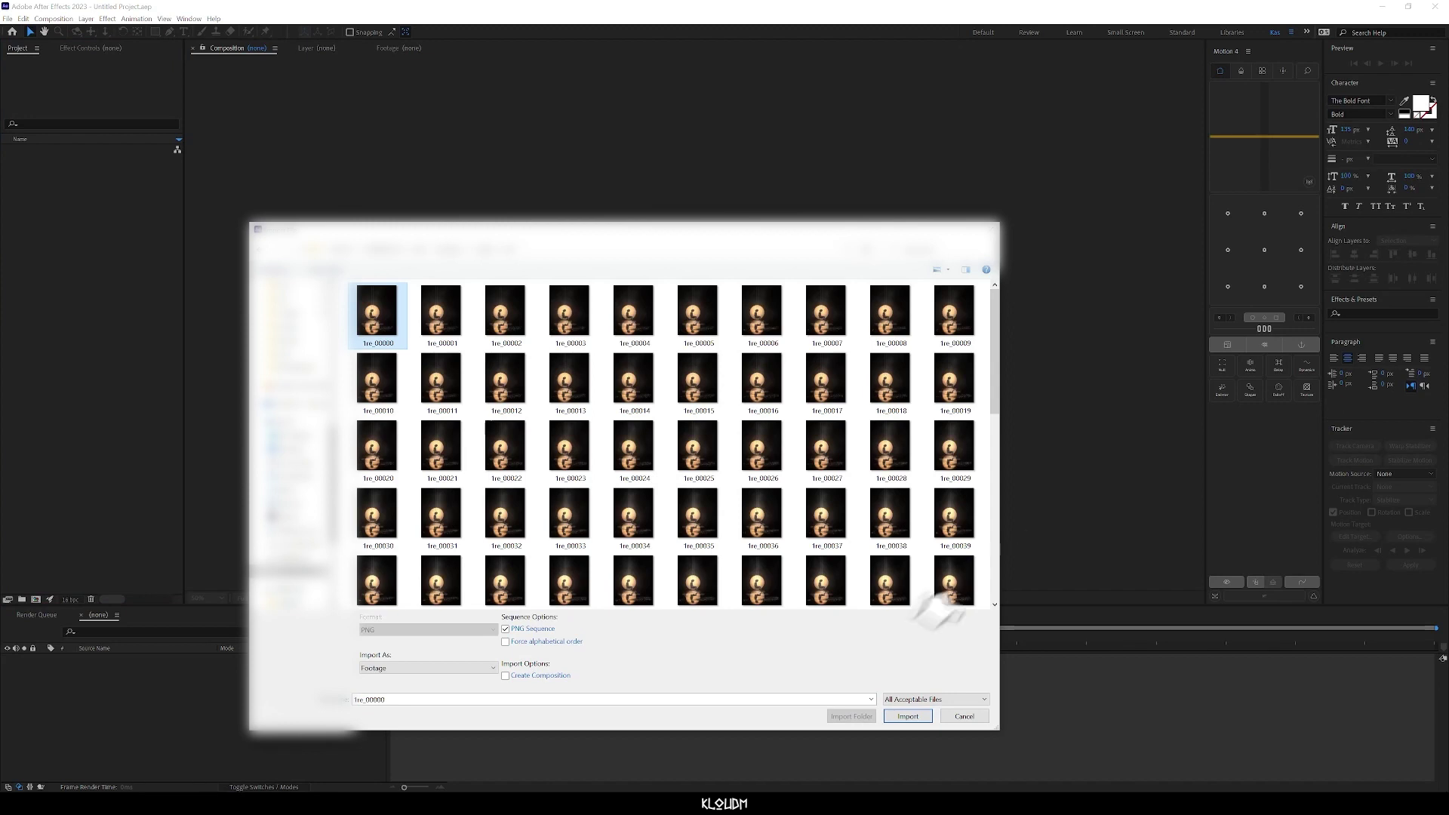
Step: Allow All Files, set the import format to Camera Raw, and import the frames as a Camera Raw sequence
left_click(902, 698)
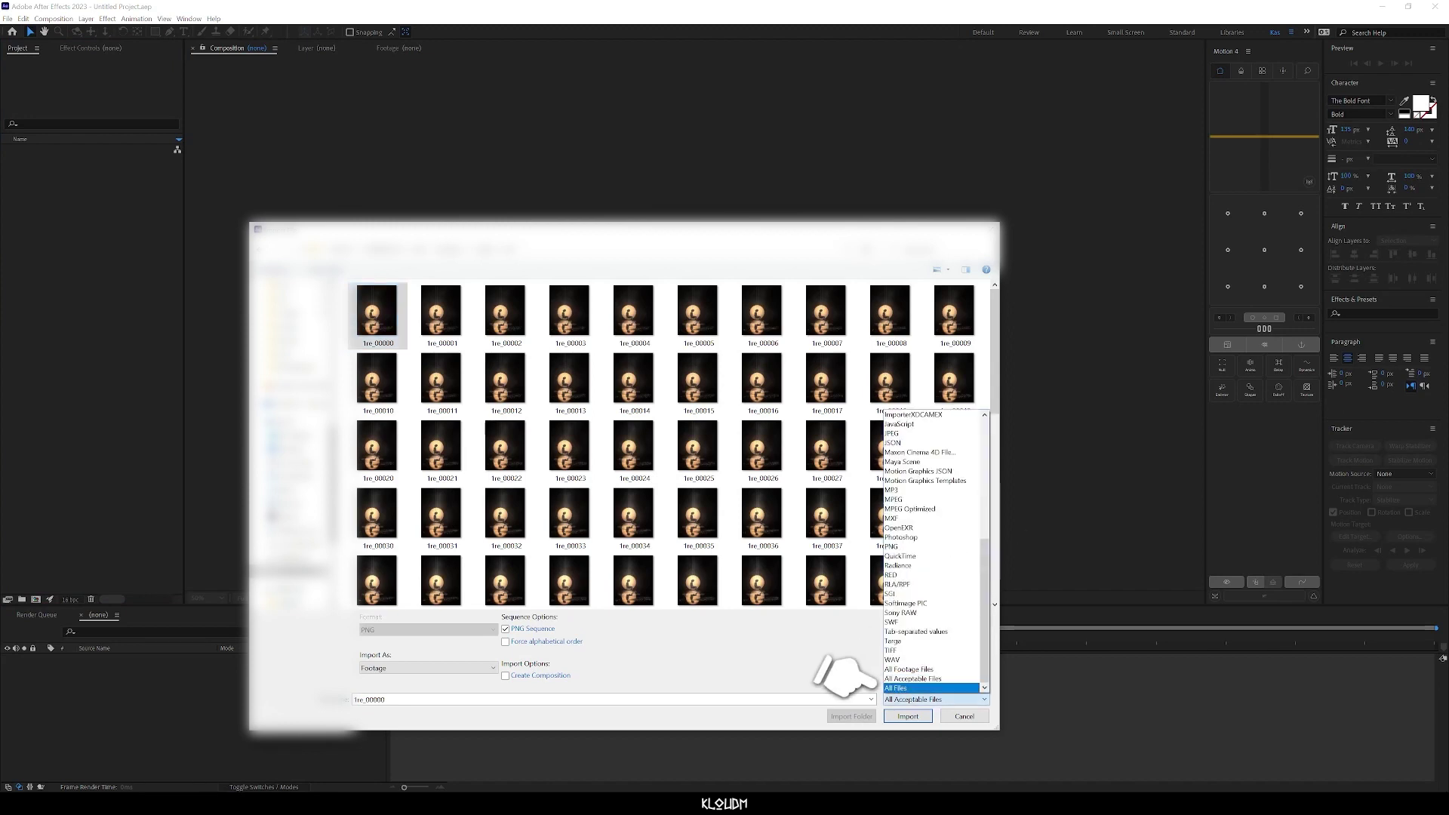
left_click(894, 688)
scroll(425, 483, "up", 10)
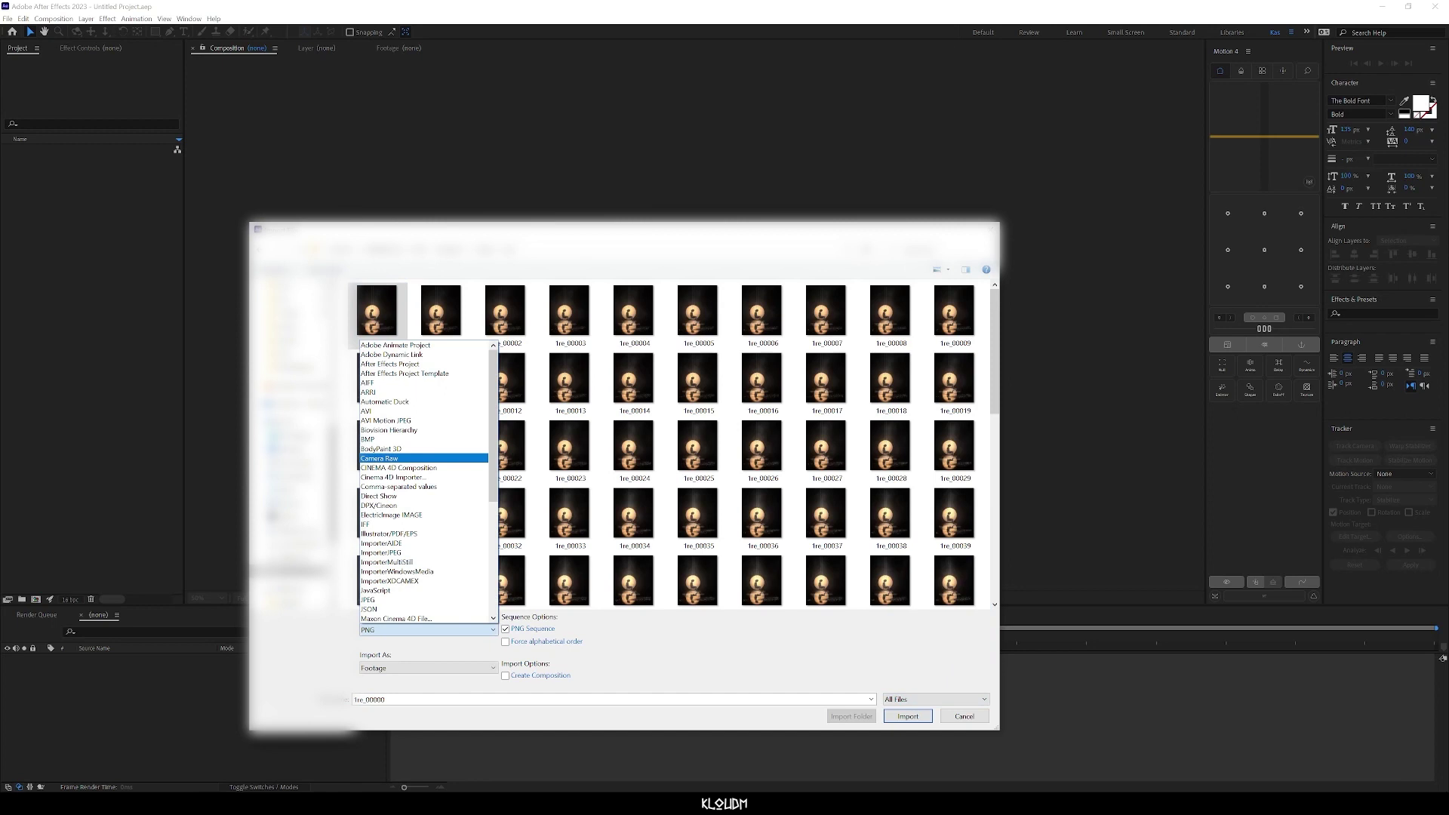
left_click(400, 458)
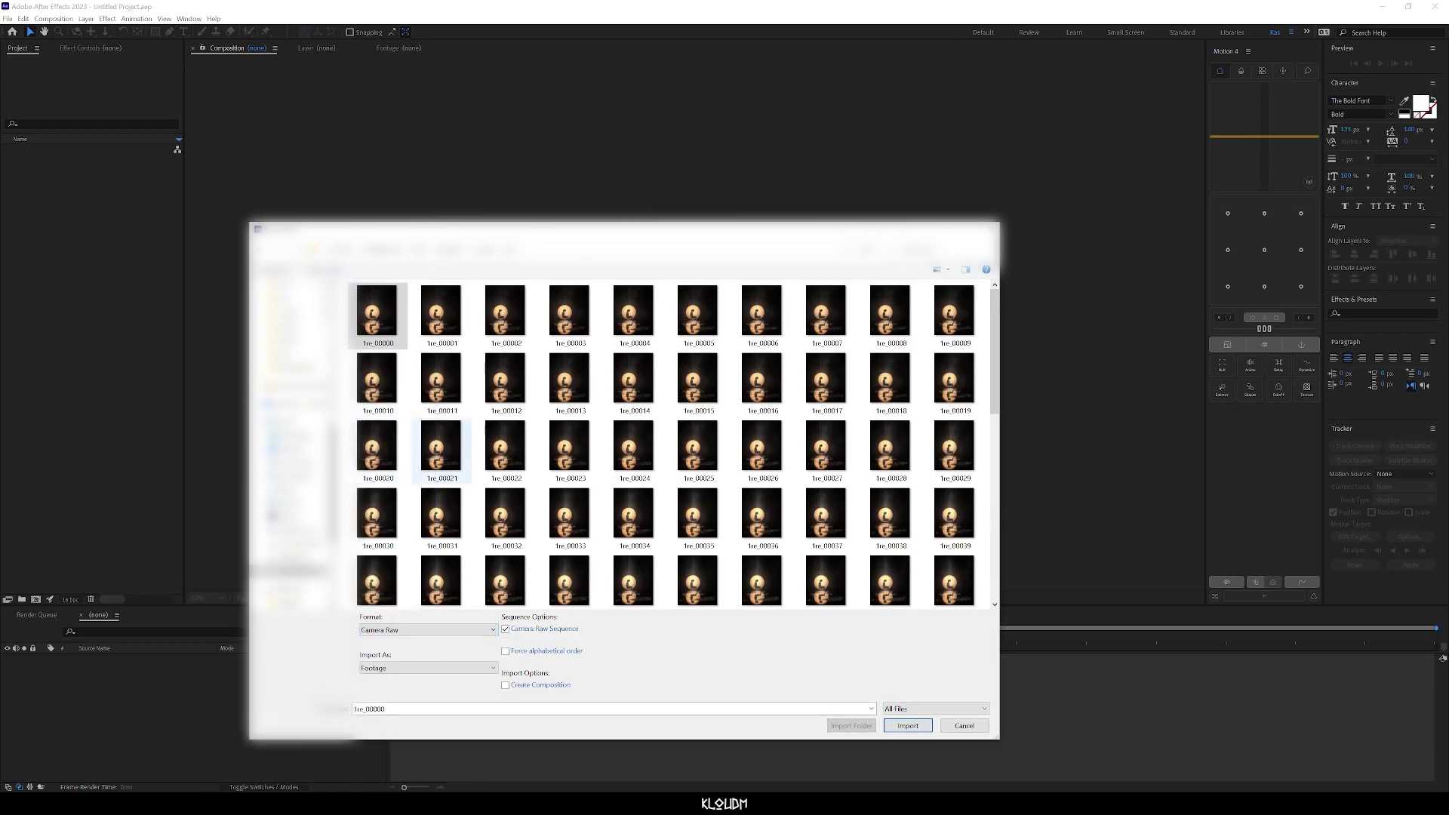
key("Return")
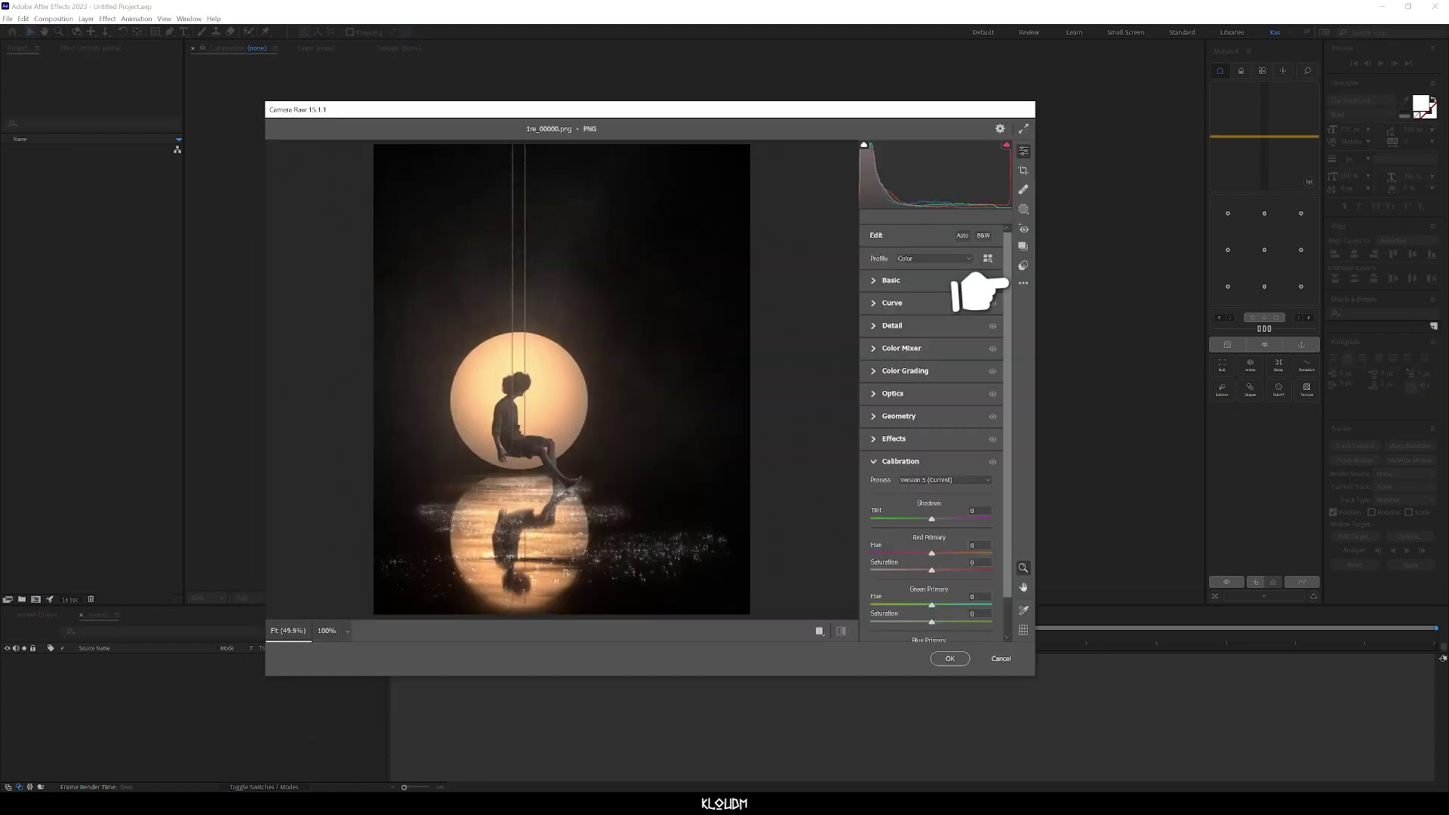
Step: Load the saved Camera Raw settings onto the sequence and accept the grade
left_click(1022, 283)
left_click(1028, 426)
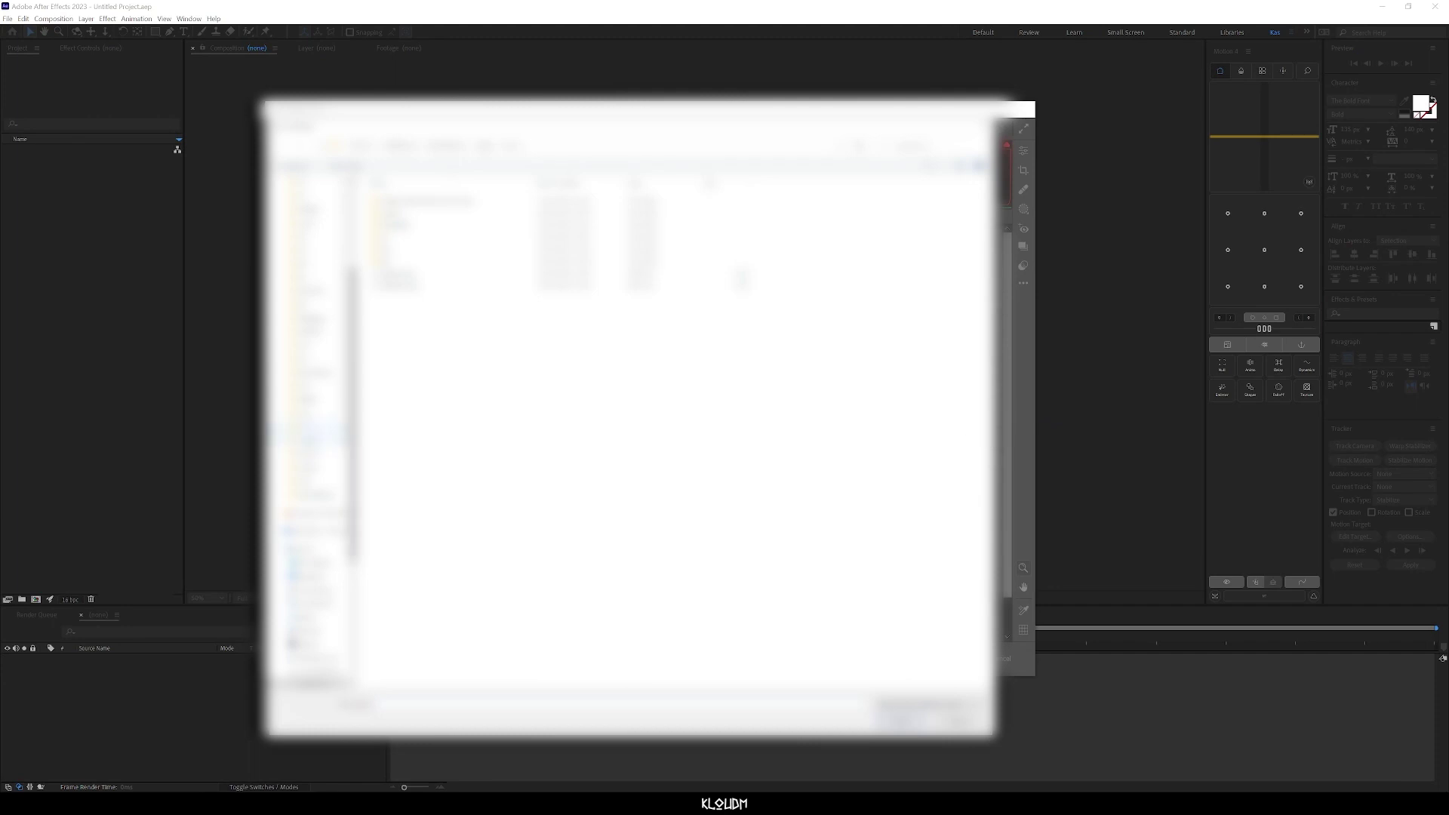
double_click(408, 261)
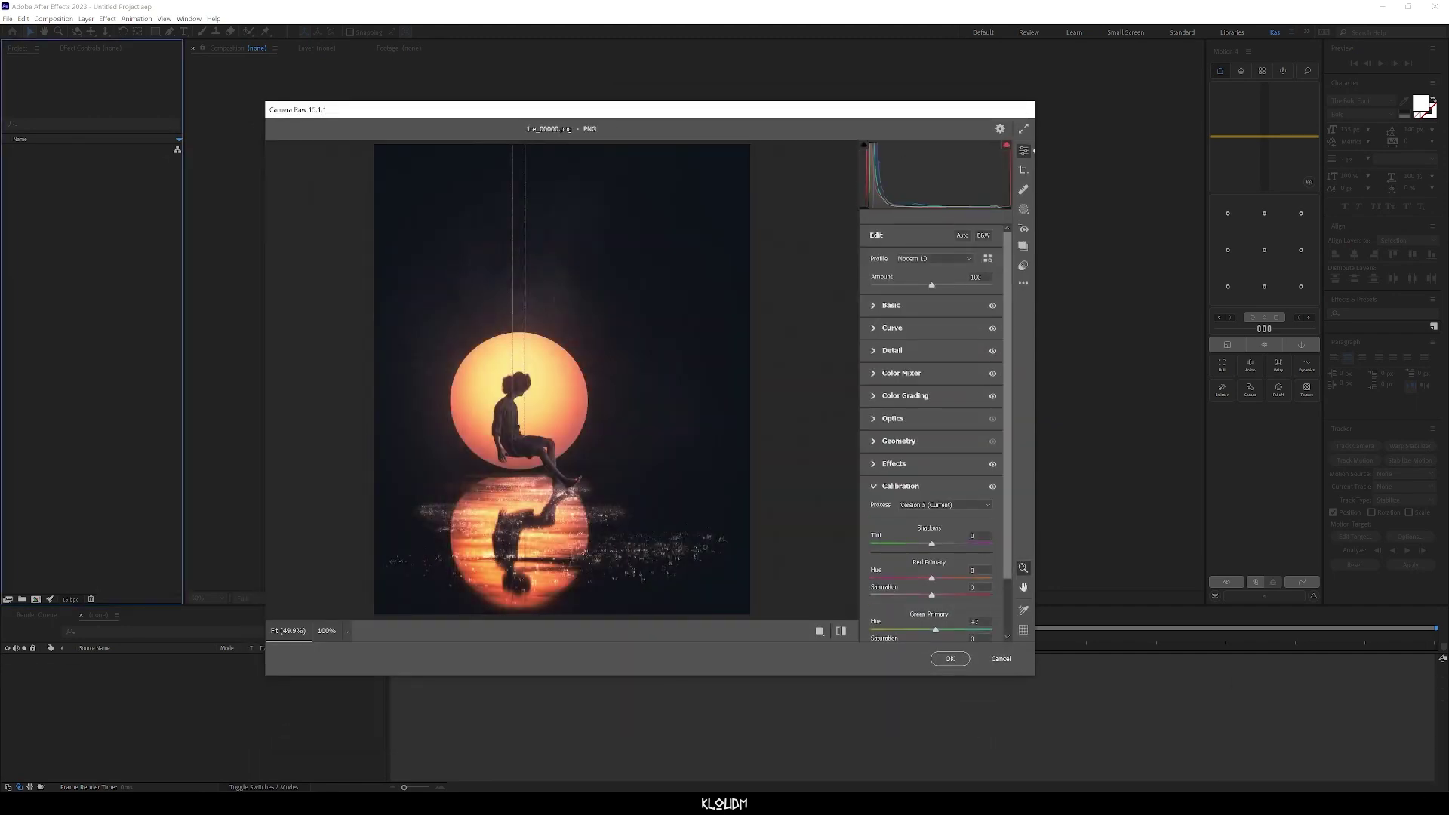
key("Return")
Step: Interpret the imported sequence at 24 frames per second and create a composition from it
right_click(181, 150)
mouse_move(204, 225)
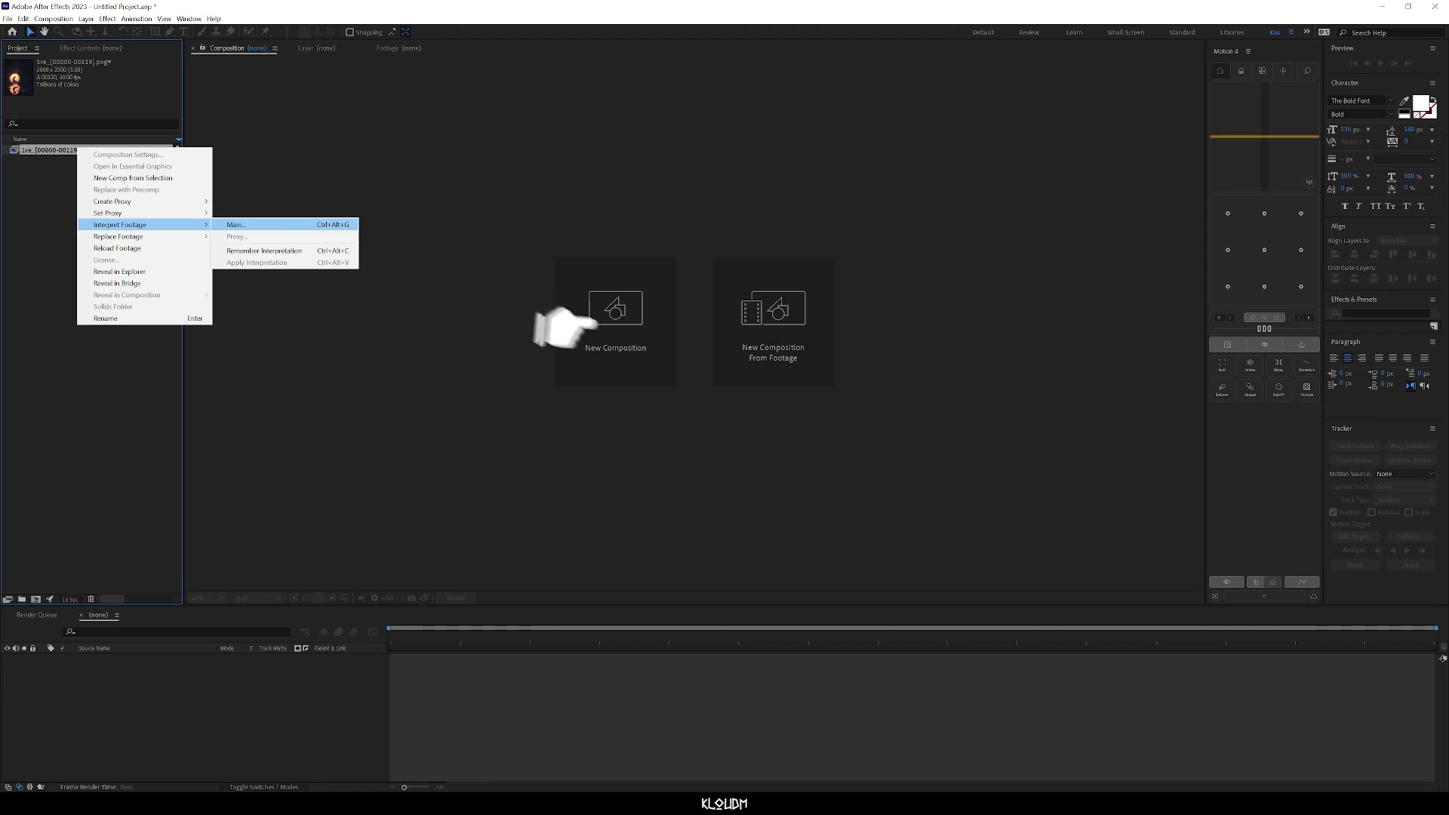
left_click(249, 224)
type("24")
key("Return")
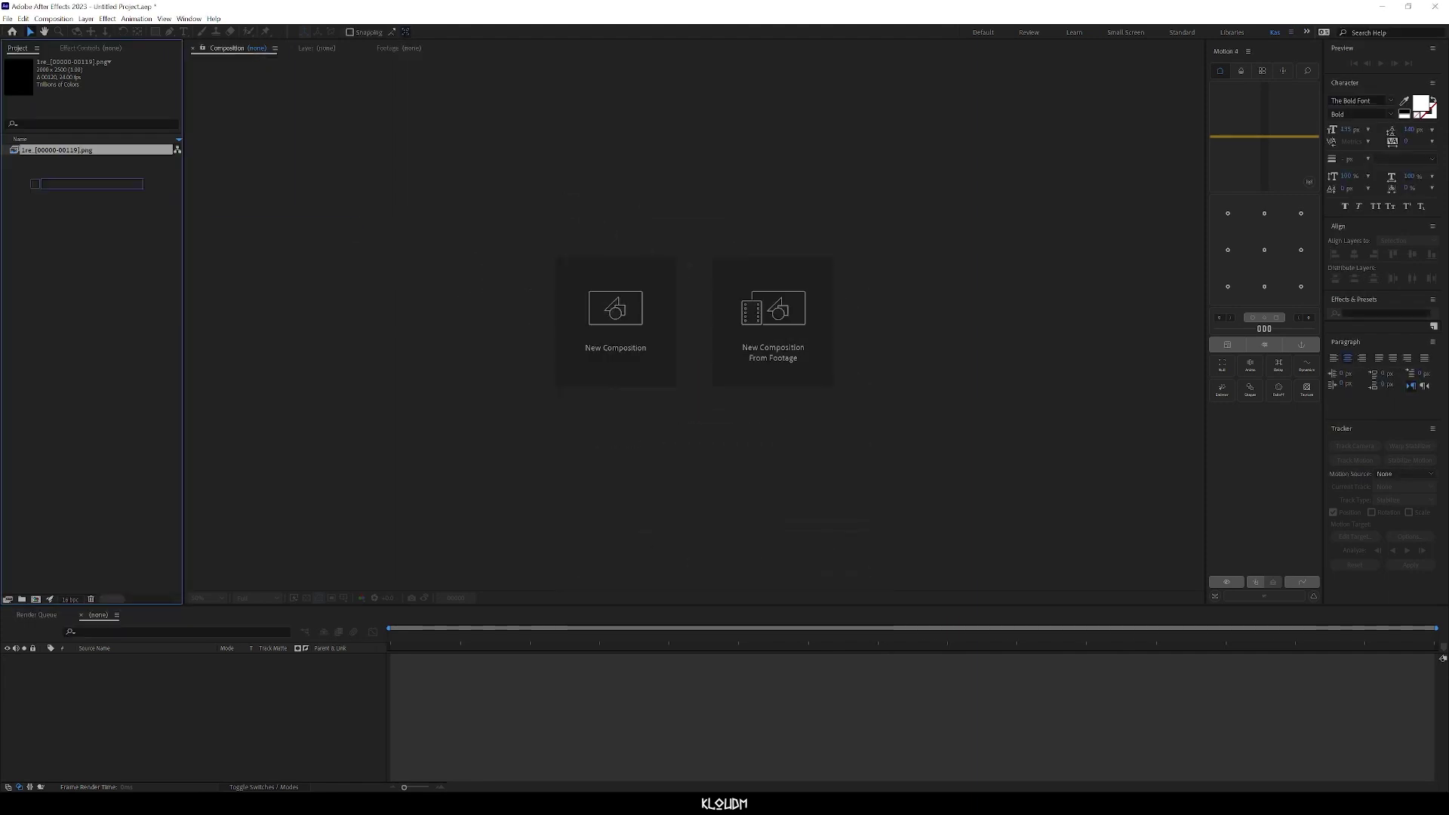
left_click_drag(46, 151, 36, 597)
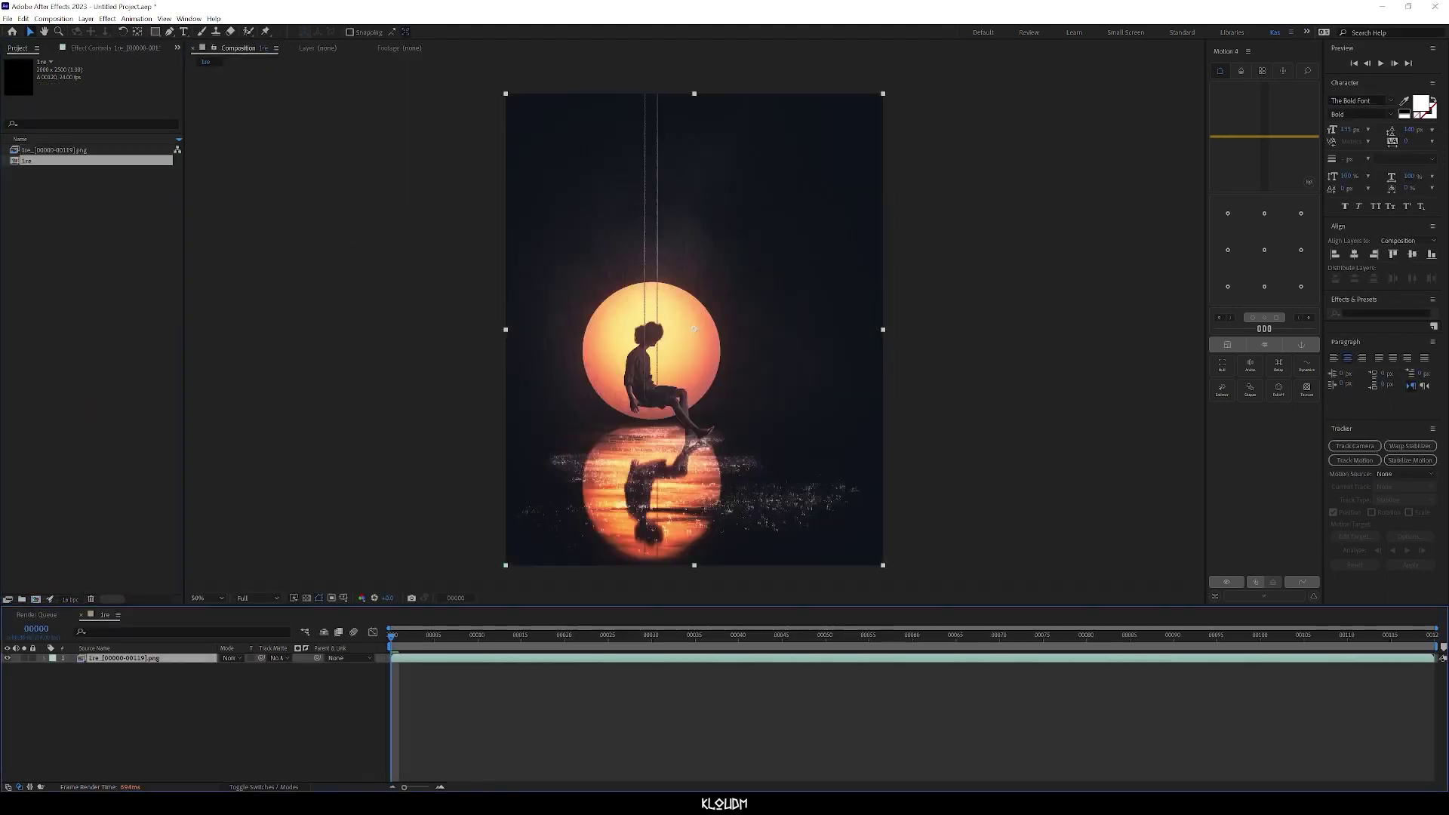